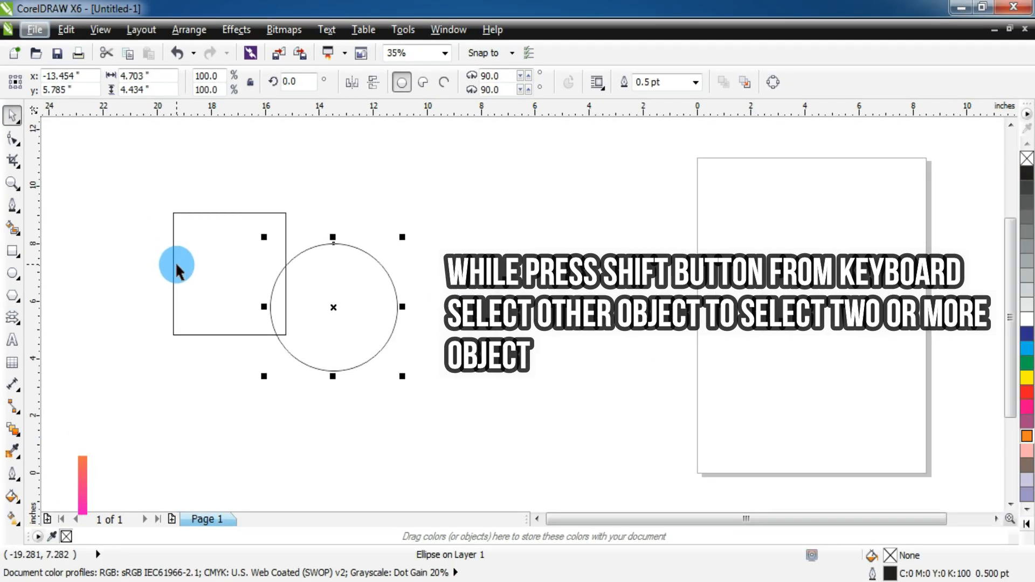
Step: Select the overlapping rectangle and circle together and delete both shapes
click(176, 263)
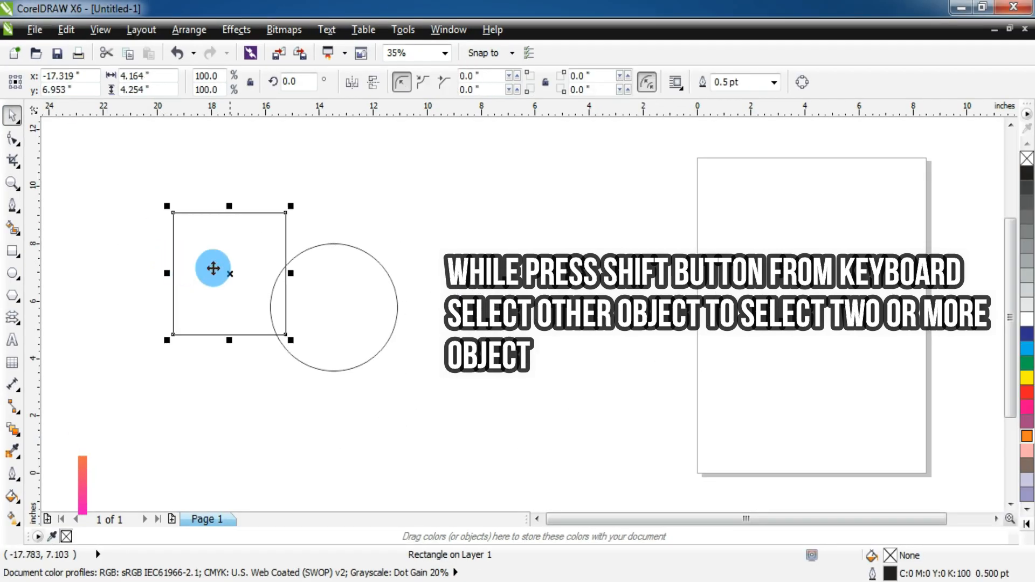
shift+click(349, 312)
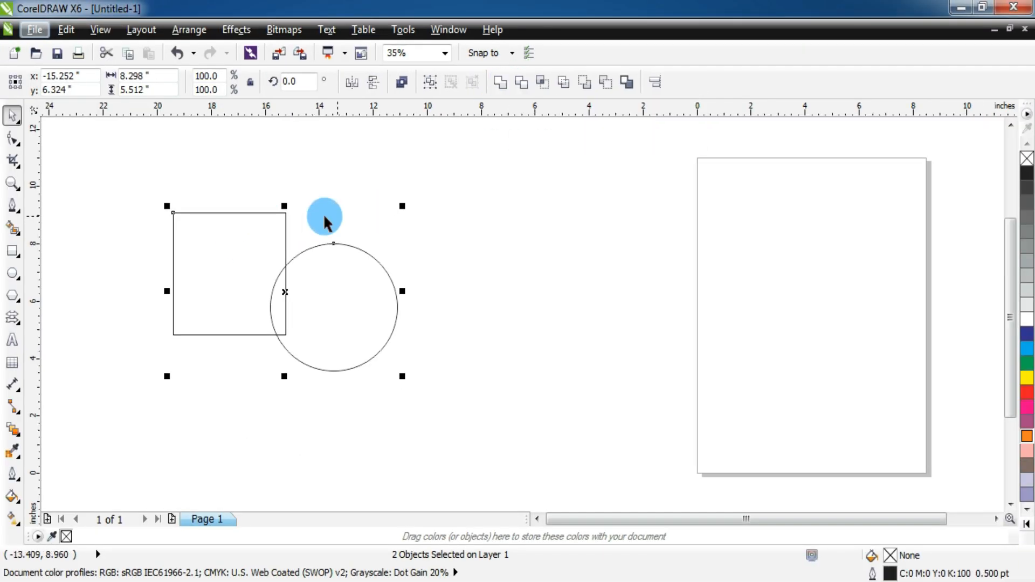
drag(128, 179, 503, 418)
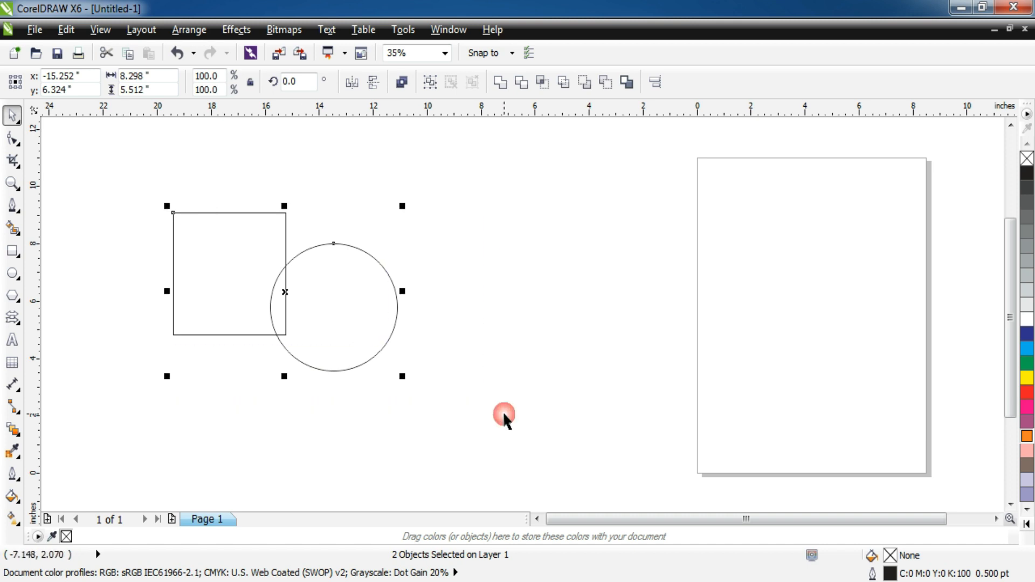
key(Delete)
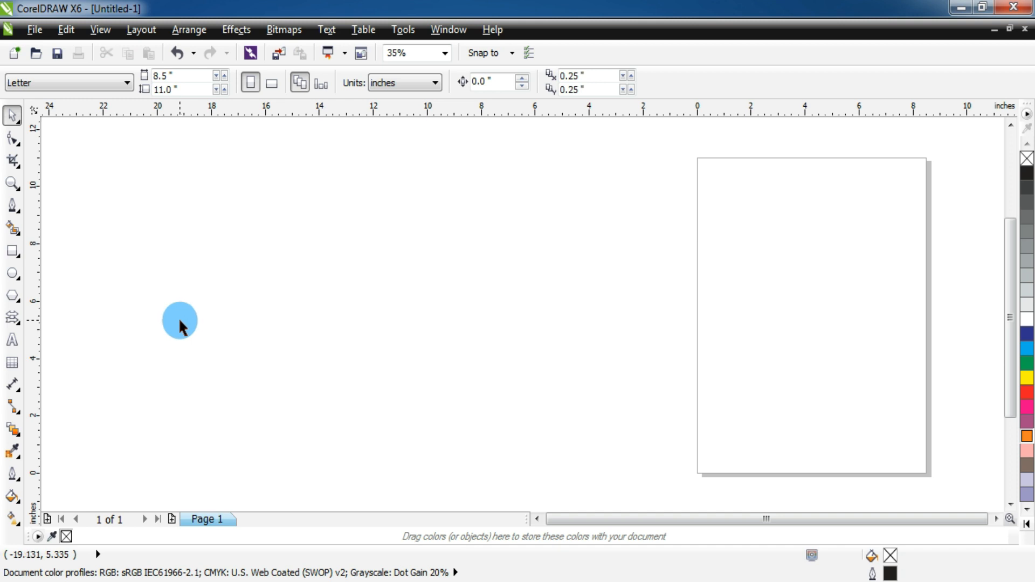
Step: Draw a closed heart outline about 6.4 by 6.2 inches with the Pen tool in the empty area beside the page
click(12, 204)
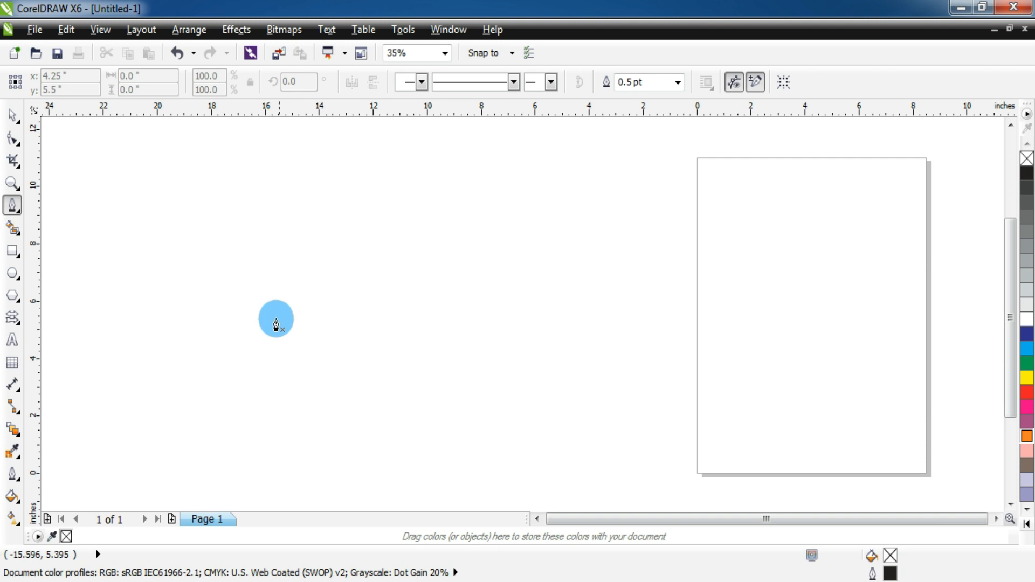
click(294, 374)
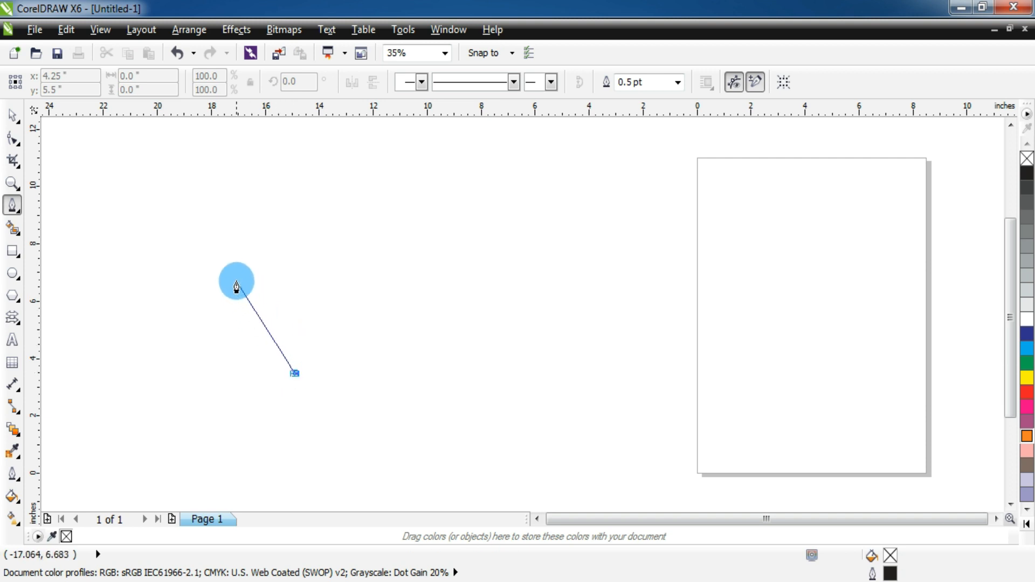
drag(218, 246, 243, 201)
click(300, 238)
drag(309, 241, 308, 245)
click(347, 230)
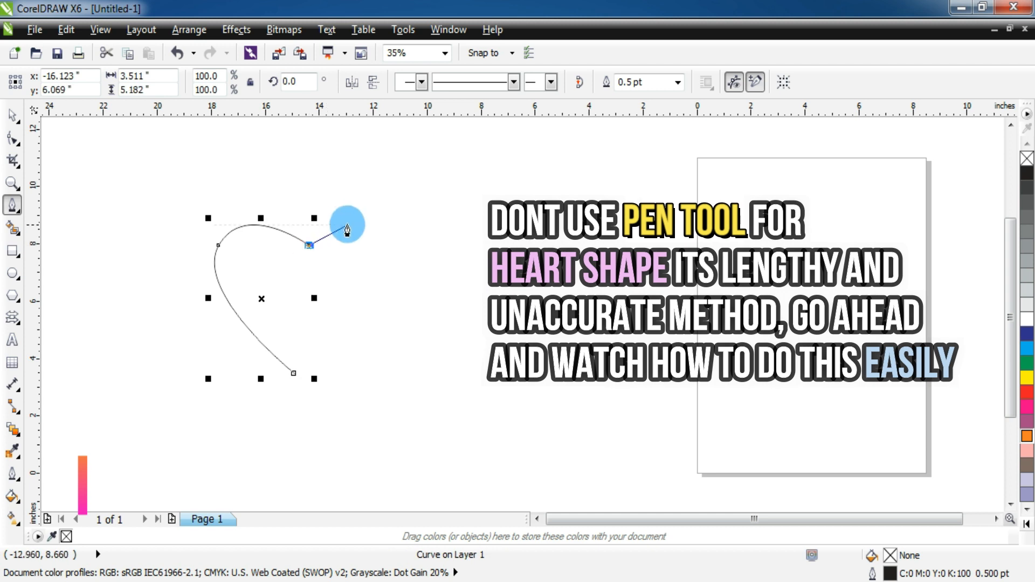
drag(377, 224, 424, 312)
click(294, 373)
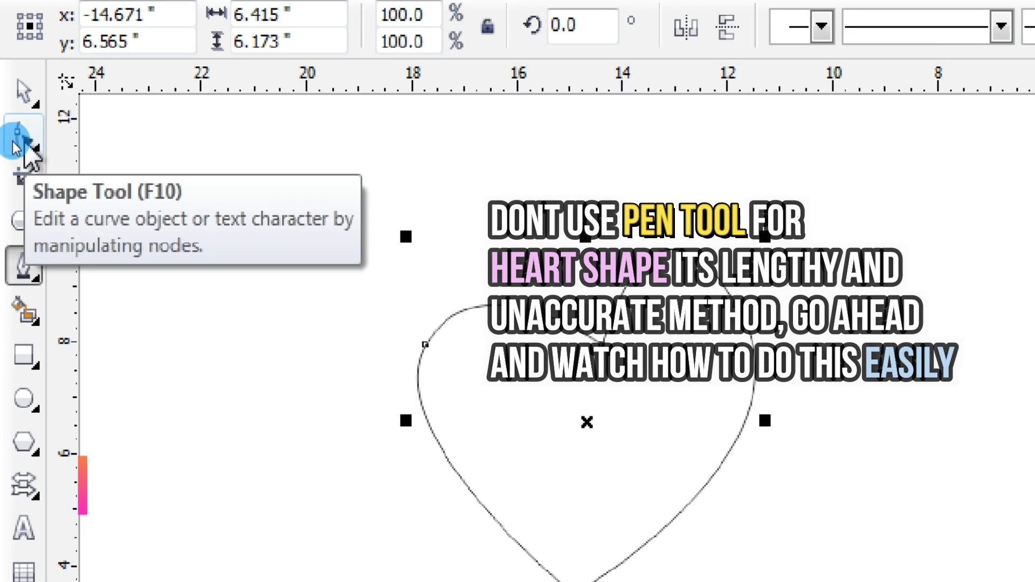
Step: Lower the node on the heart's right lobe and shorten its curve handles with the Shape tool, and delete the whole heart
click(25, 141)
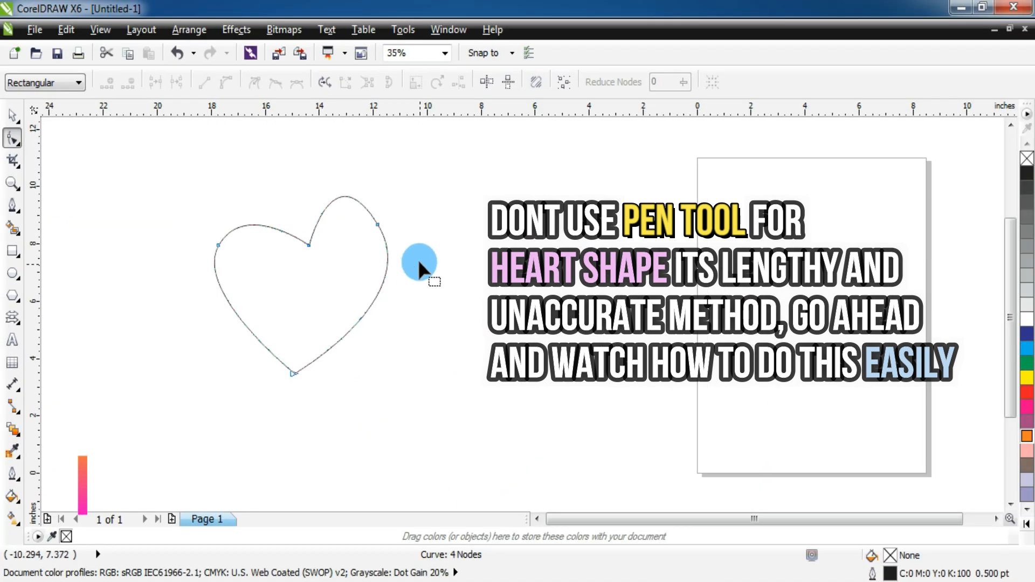
drag(385, 234, 392, 251)
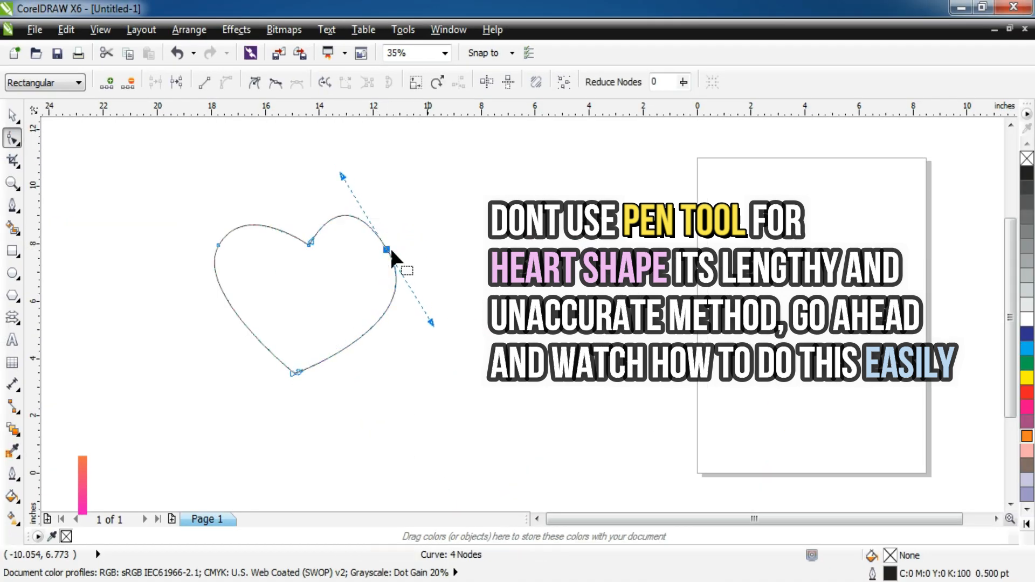
mouse_move(439, 324)
mouse_down()
mouse_move(410, 329)
mouse_move(416, 335)
mouse_move(425, 315)
mouse_up()
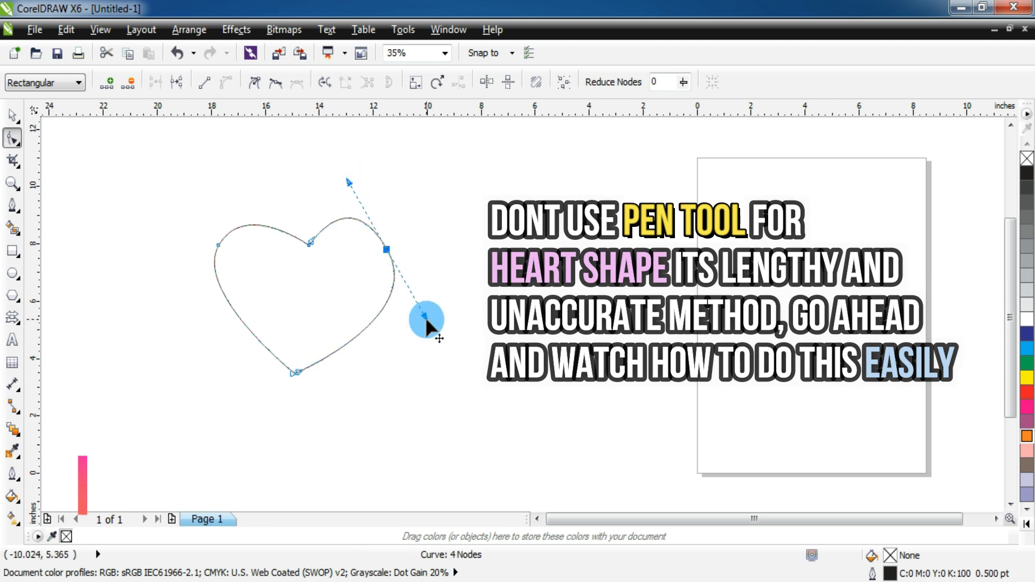
click(13, 115)
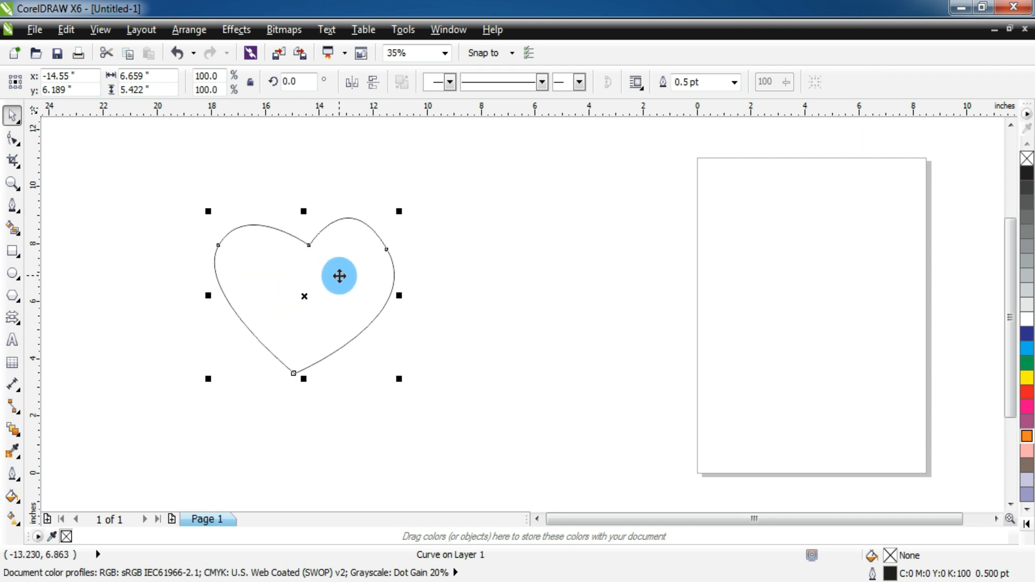
key(Delete)
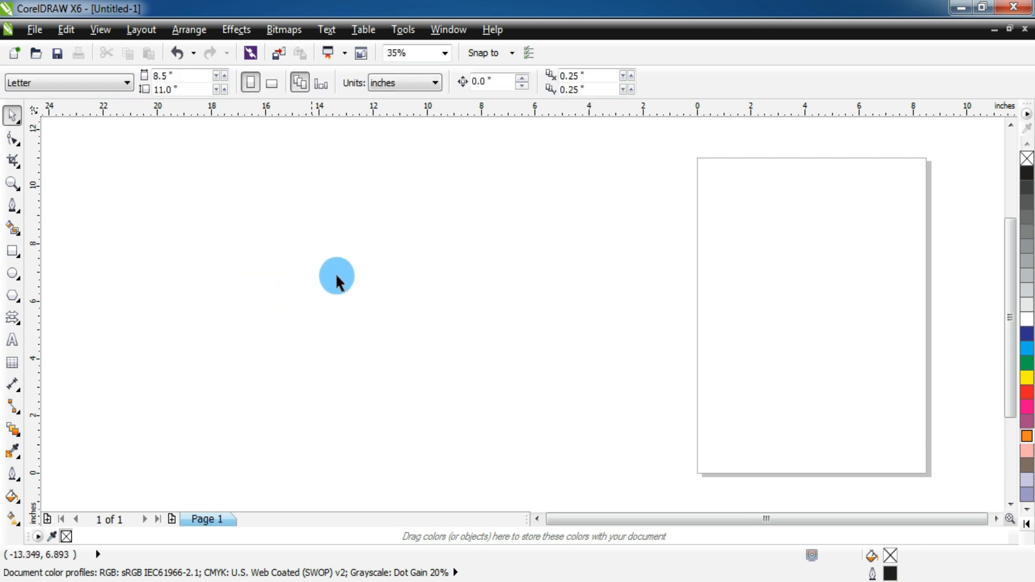
Step: Draw an upright rectangle about 4.55 by 6.29 inches well to the left of the page and shift it slightly left and down
click(12, 251)
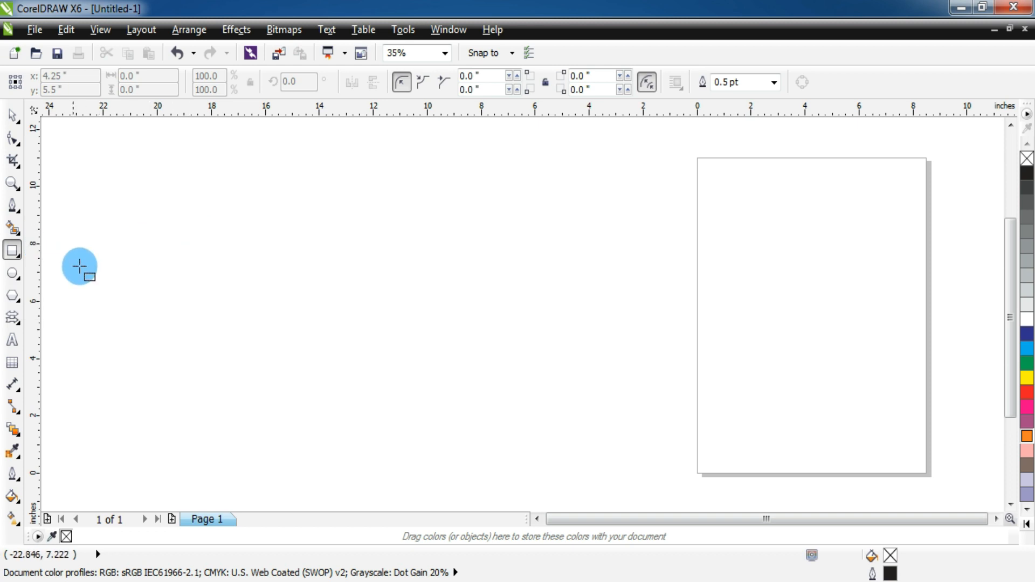
key(F3)
drag(187, 225, 249, 316)
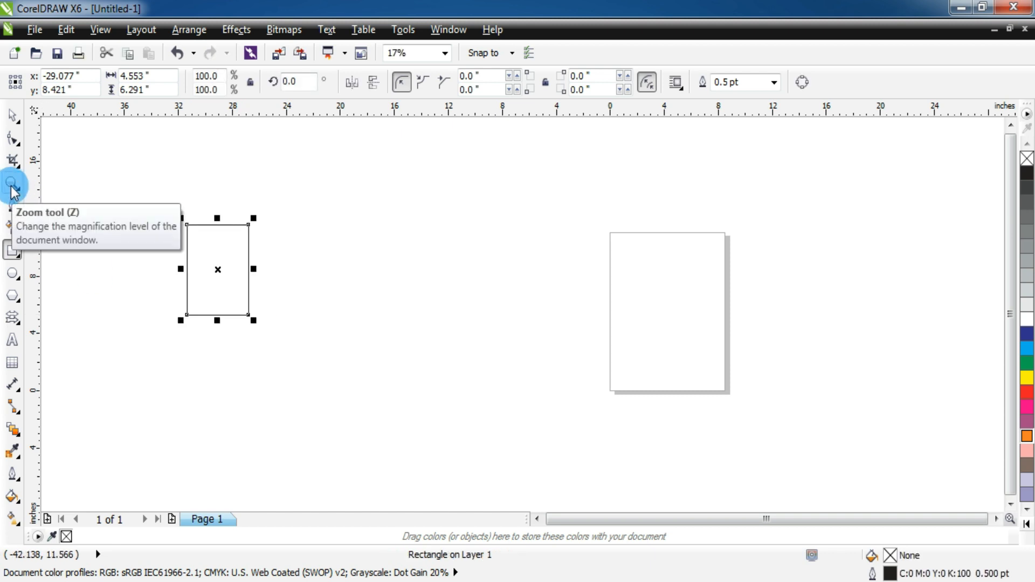
click(12, 186)
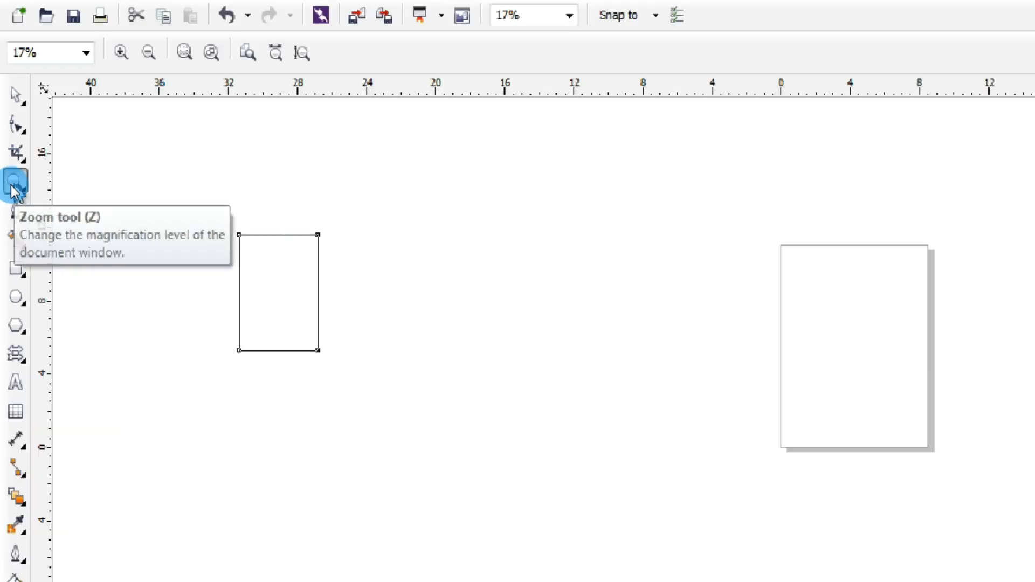
drag(170, 217, 155, 205)
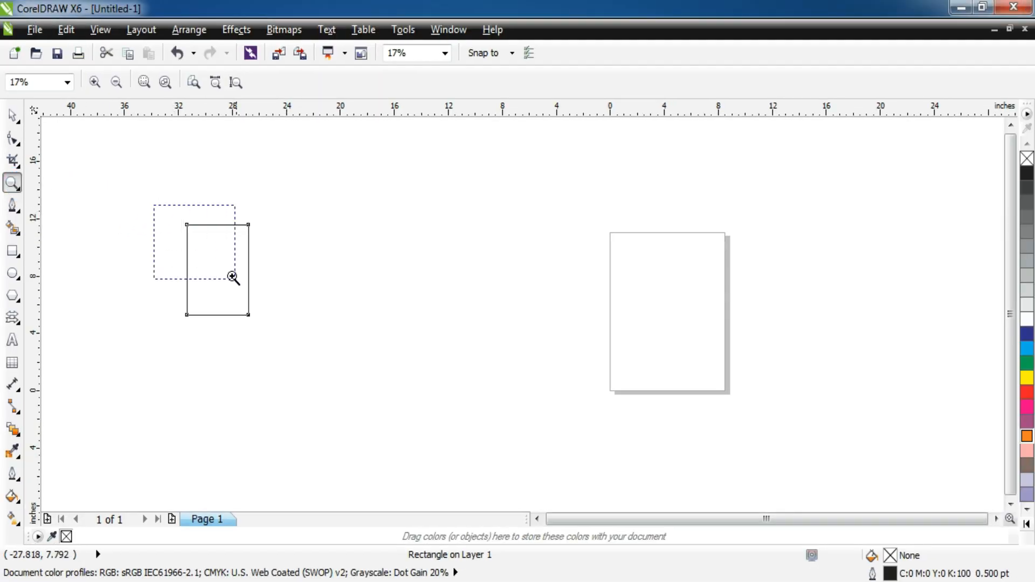
drag(309, 328, 380, 355)
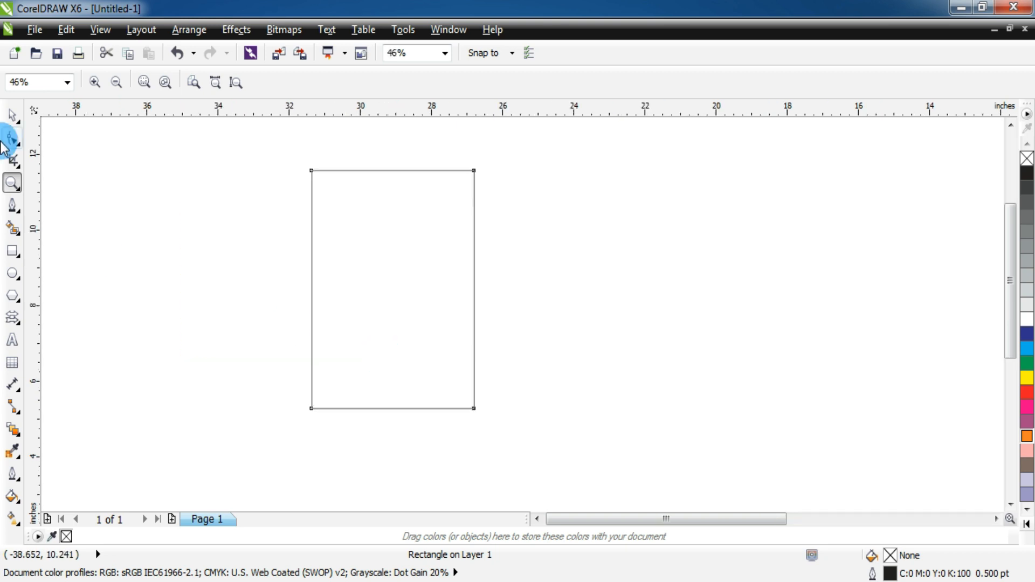
click(13, 118)
drag(408, 271, 314, 295)
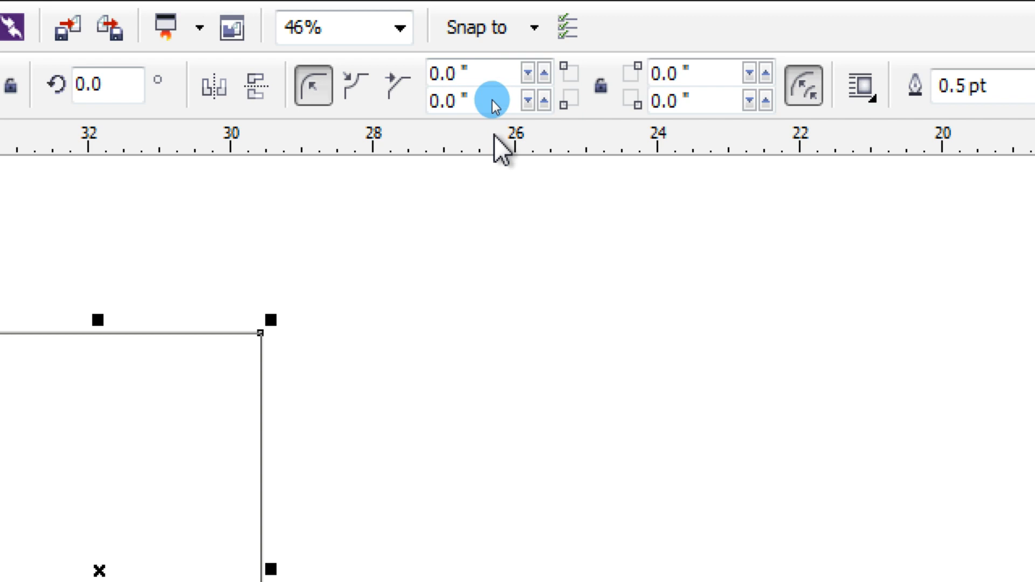
Step: Round both upper corners of the rectangle with a corner radius of 50 inches, leaving the lower corners square
click(544, 82)
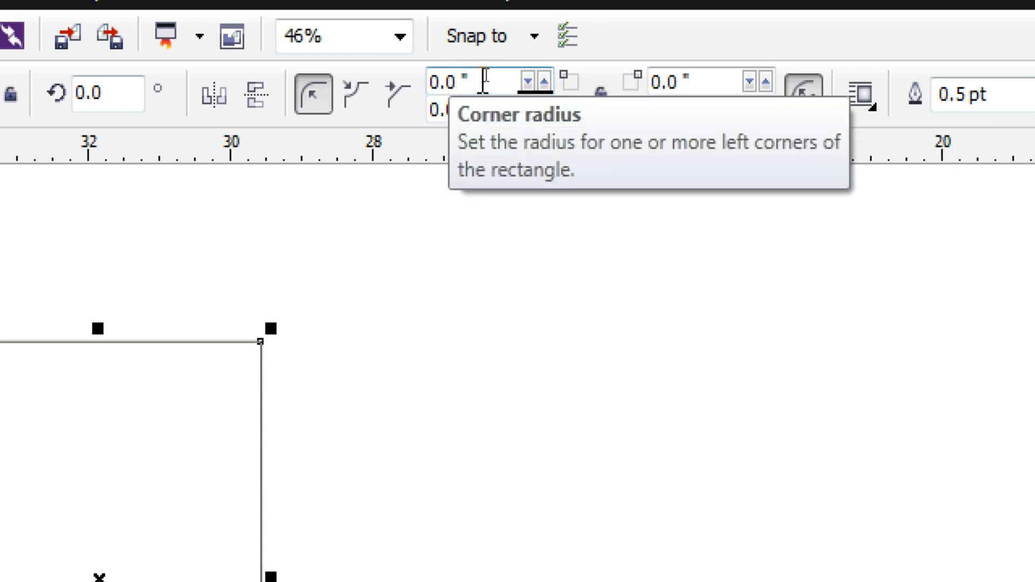
drag(485, 75, 429, 77)
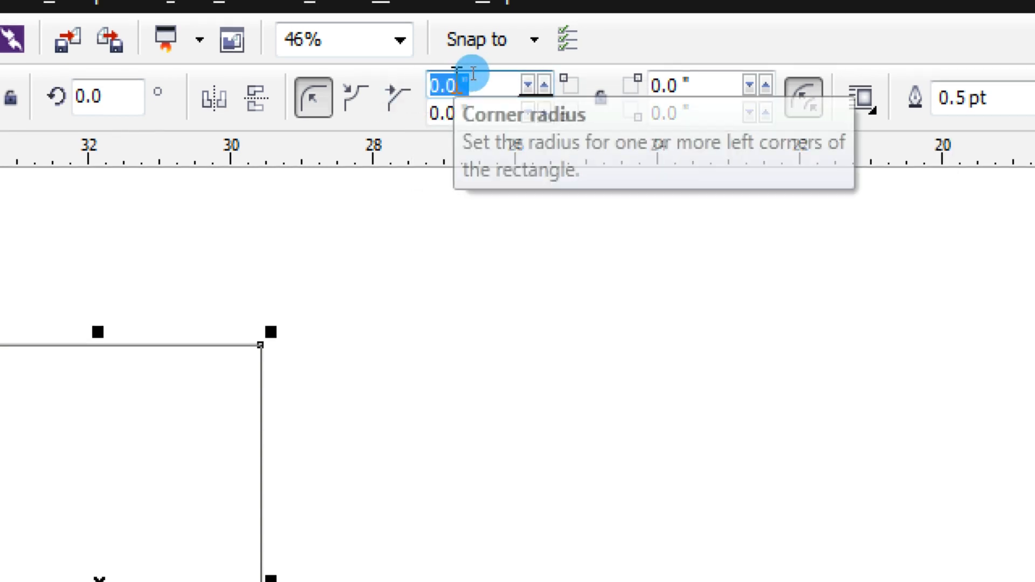
text(50)
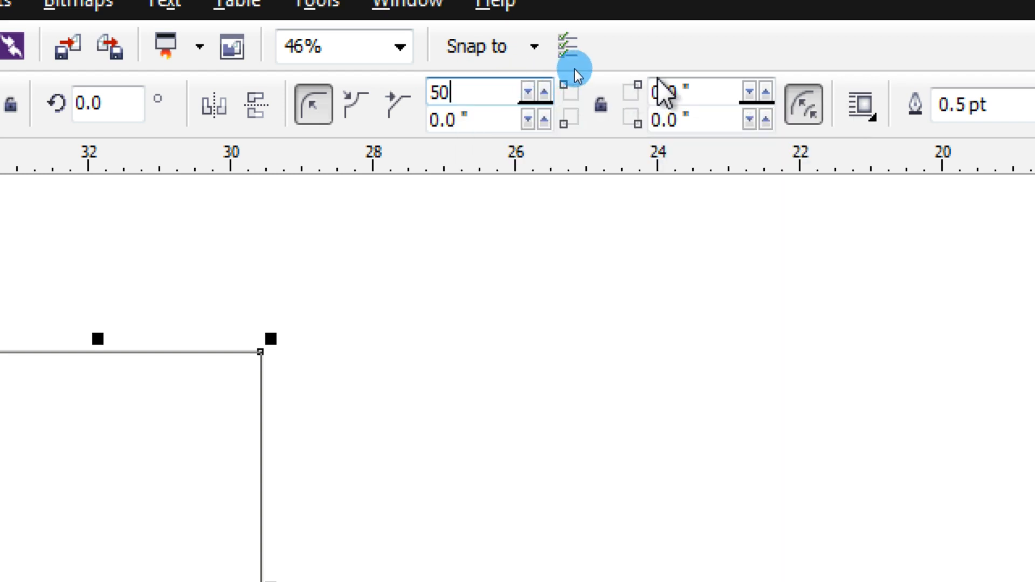
drag(686, 86, 636, 97)
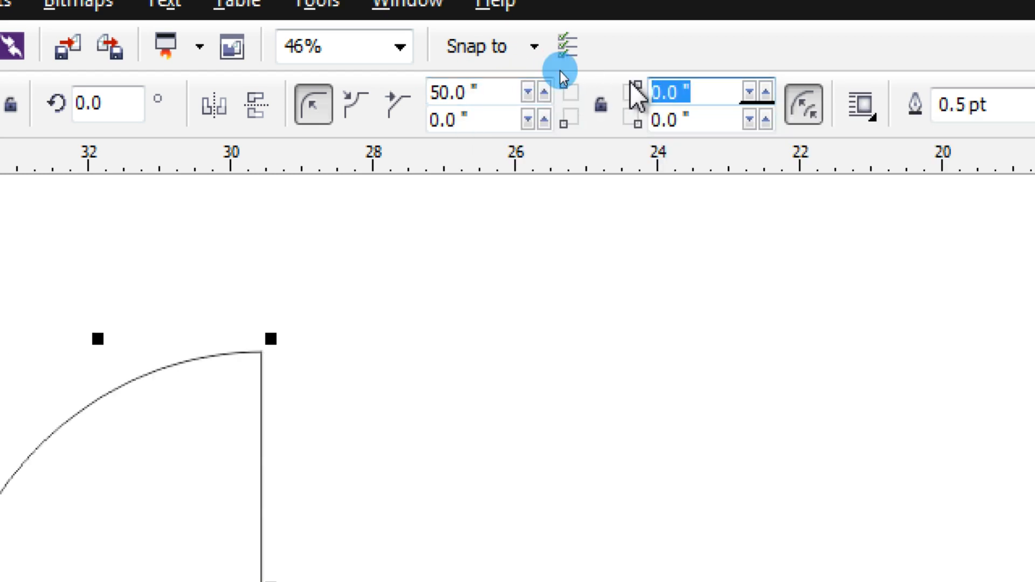
text(50)
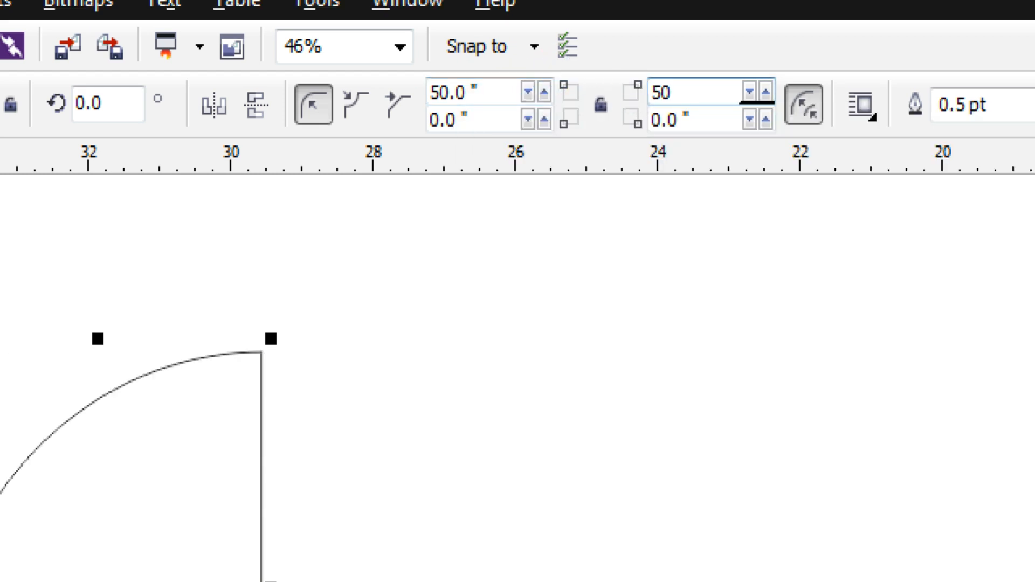
key(Return)
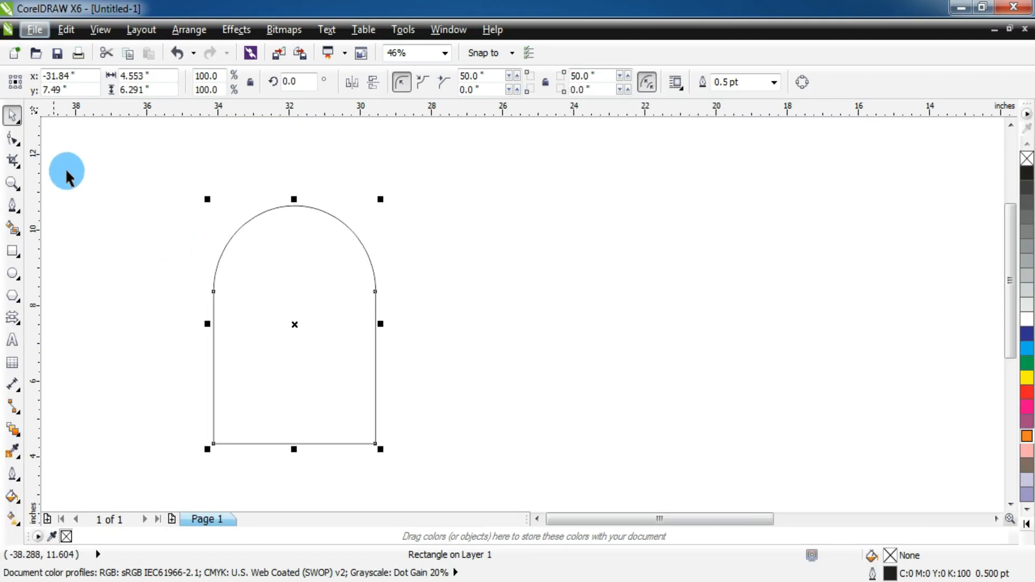
Step: Move the arched shape slightly up and left, and place a duplicate of it about 0.95 inch to its right
drag(316, 332, 299, 309)
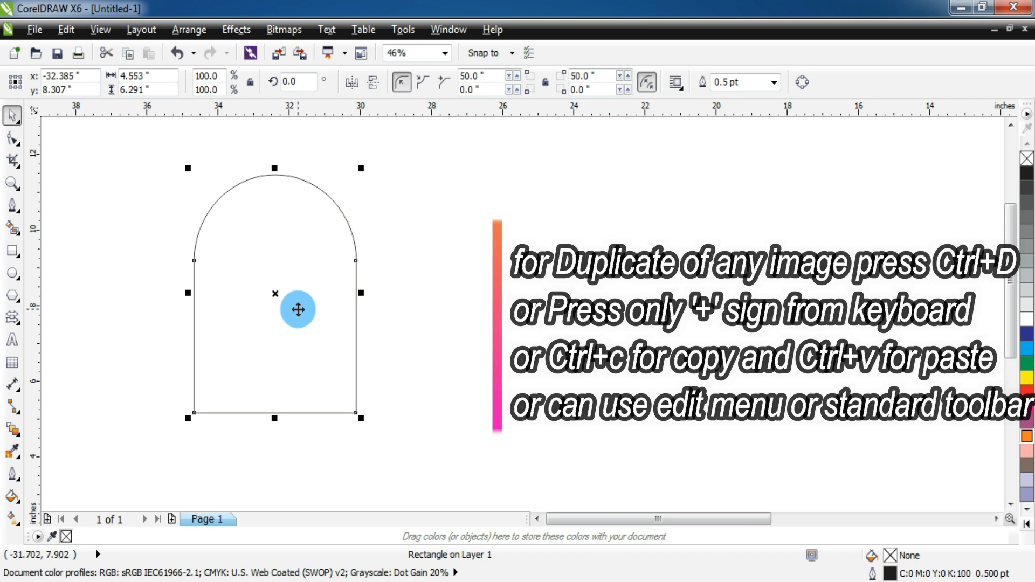
key(KP_Add)
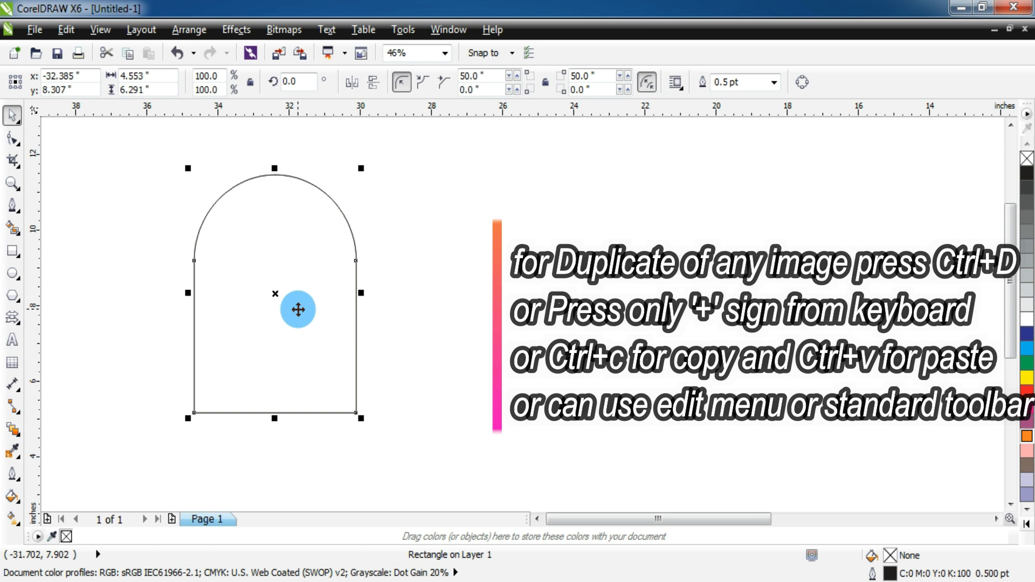
drag(298, 309, 332, 311)
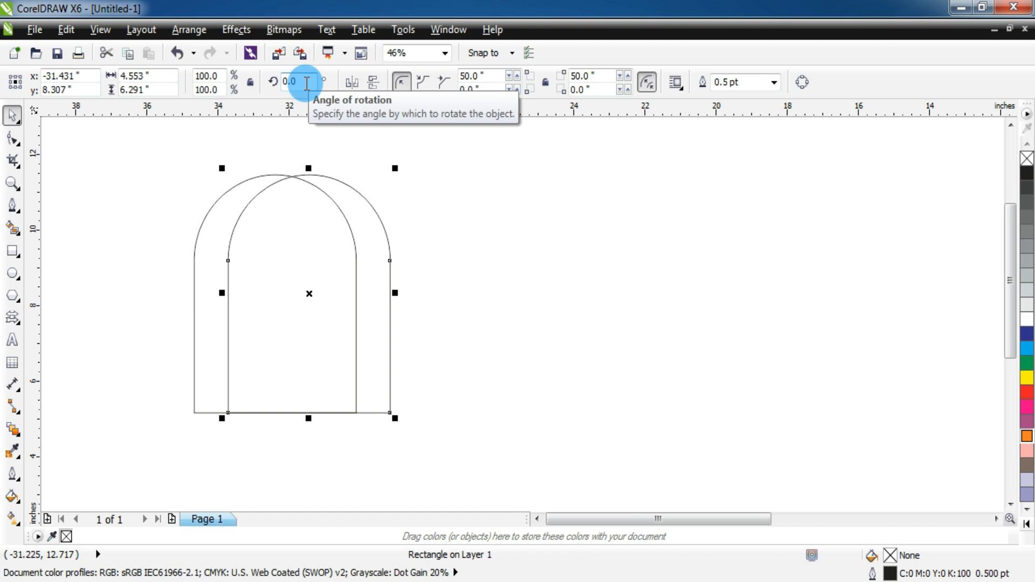
Step: Rotate the duplicated arch by 90 degrees
drag(306, 83, 276, 81)
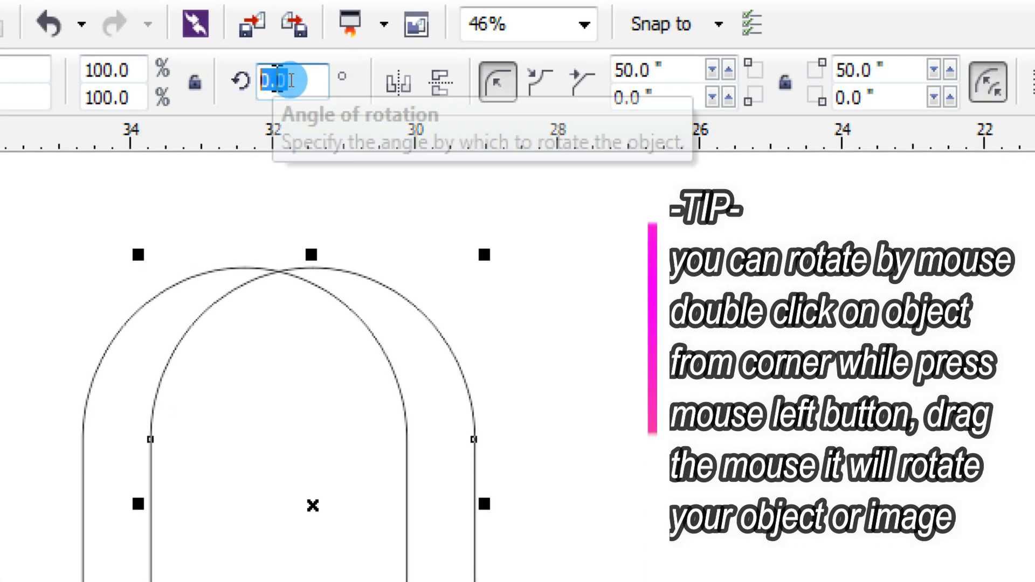
text(90)
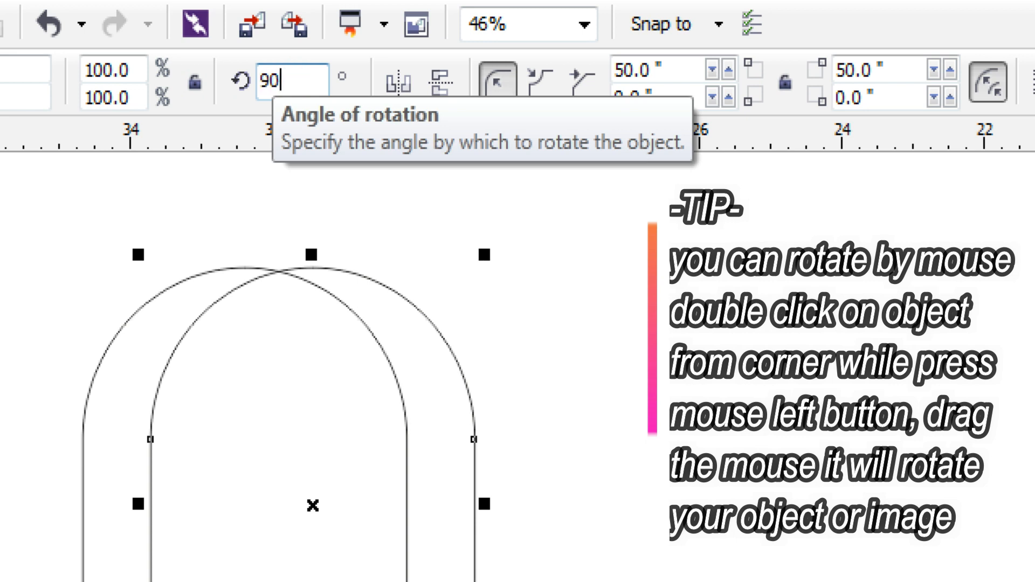
key(Return)
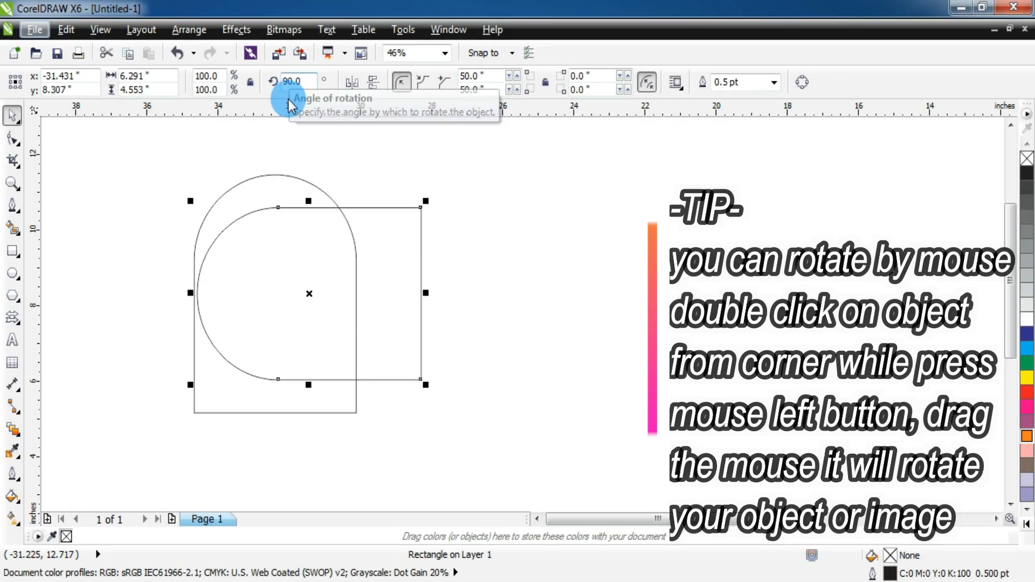
Step: Move the rotated arch so its square end lines up with the lower right corner of the upright arch
click(536, 518)
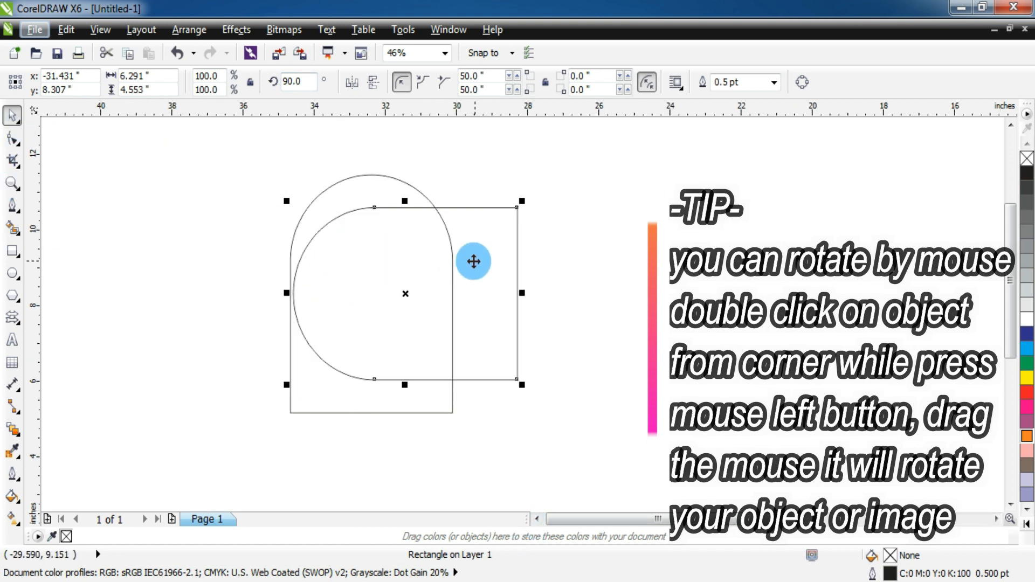
drag(480, 259, 416, 296)
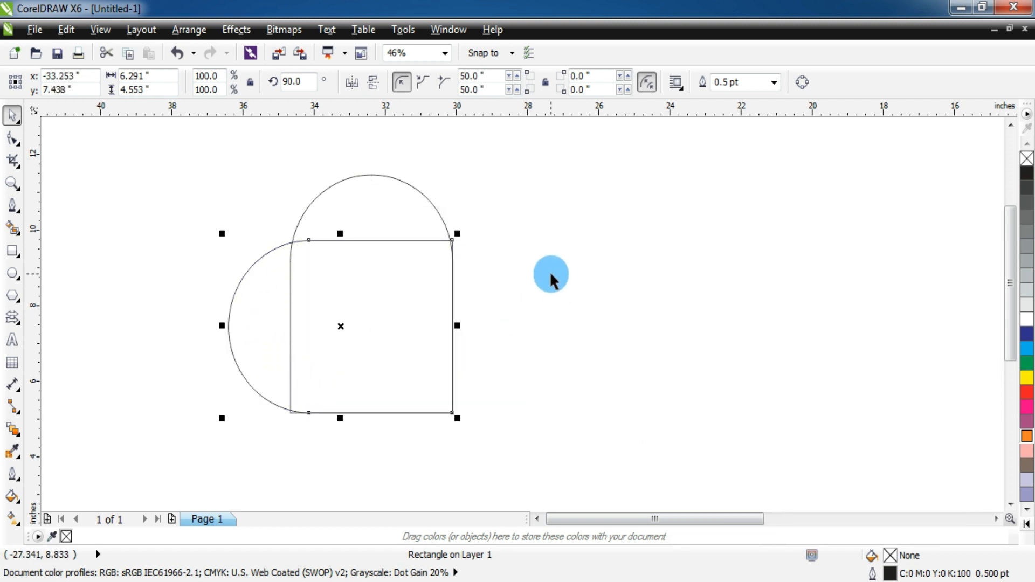
click(550, 274)
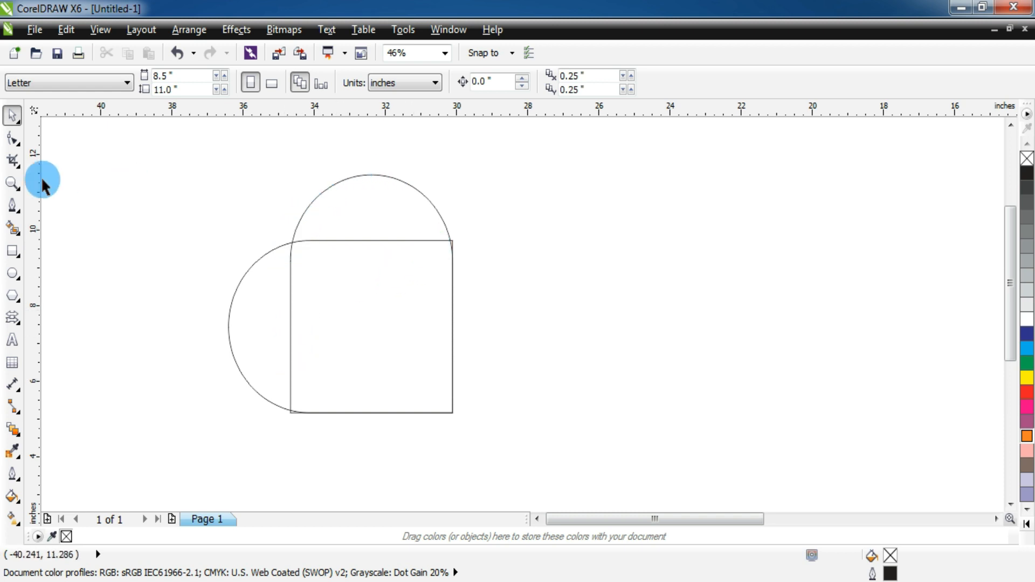
Step: Delete the rotated arch and stretch the remaining upright arch upward to a height of about 6.84 inches
click(11, 186)
drag(448, 297, 467, 298)
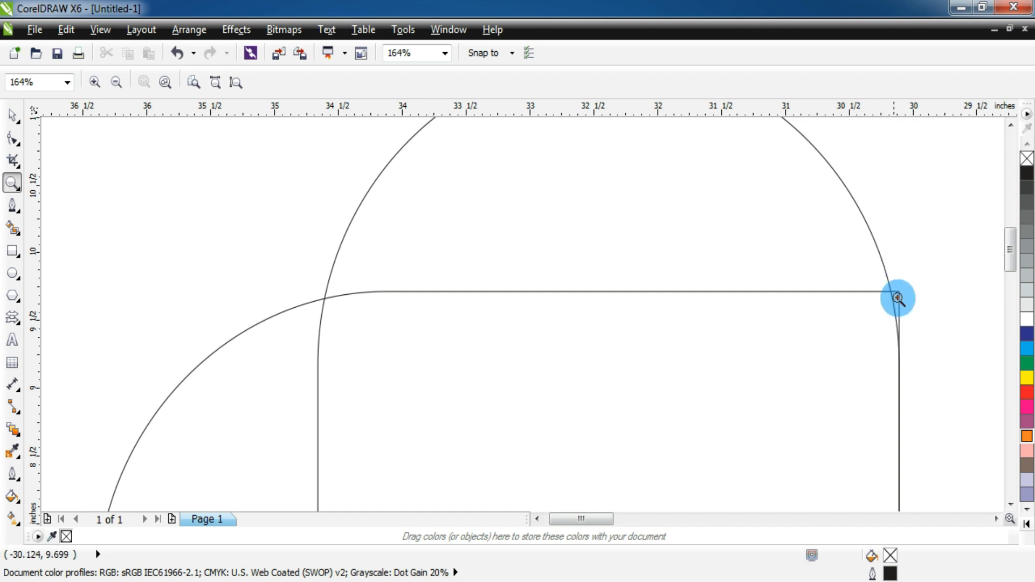
scroll(269, 246, down, 4)
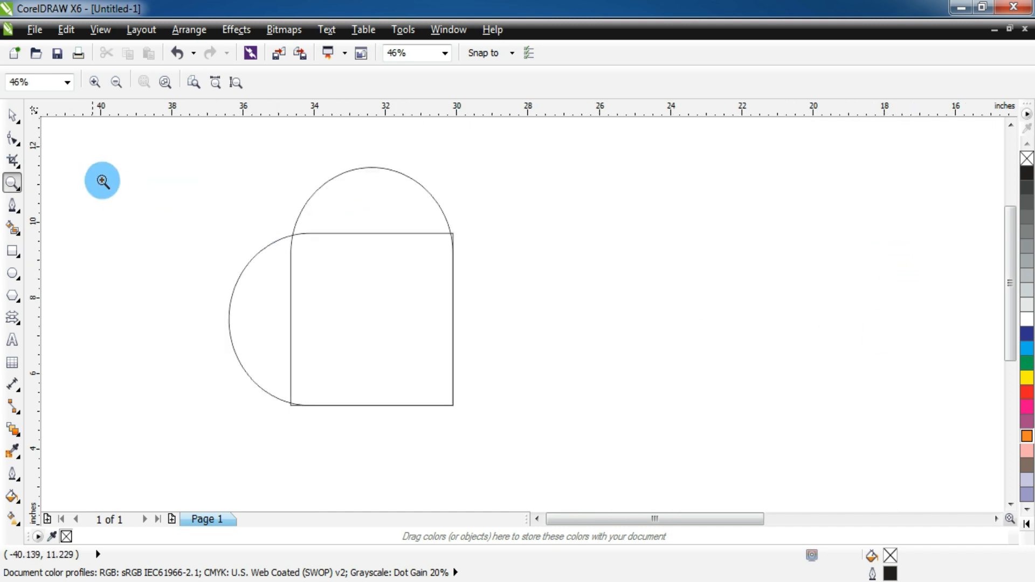
click(11, 115)
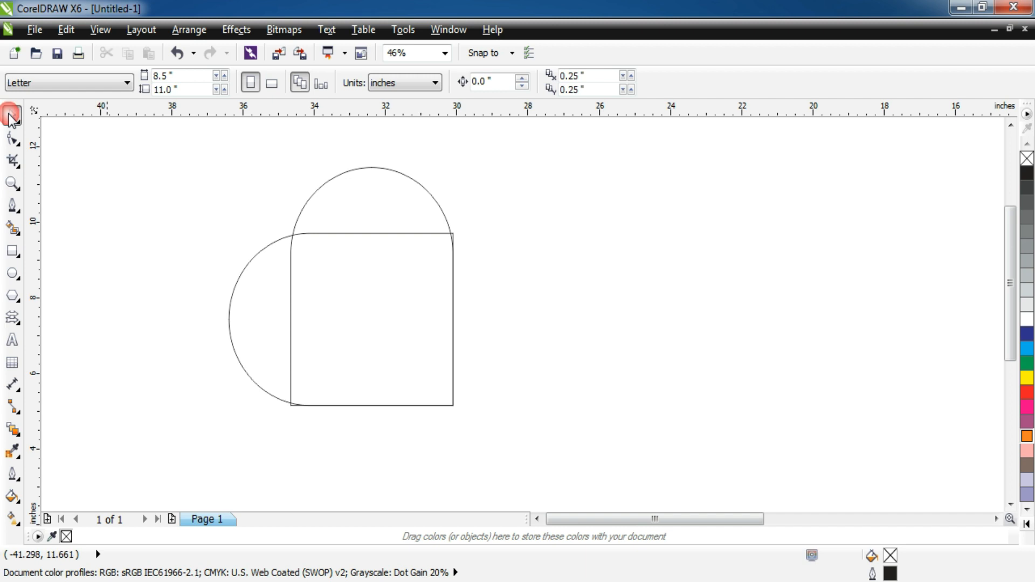
click(235, 303)
key(Delete)
click(381, 279)
drag(367, 163, 369, 138)
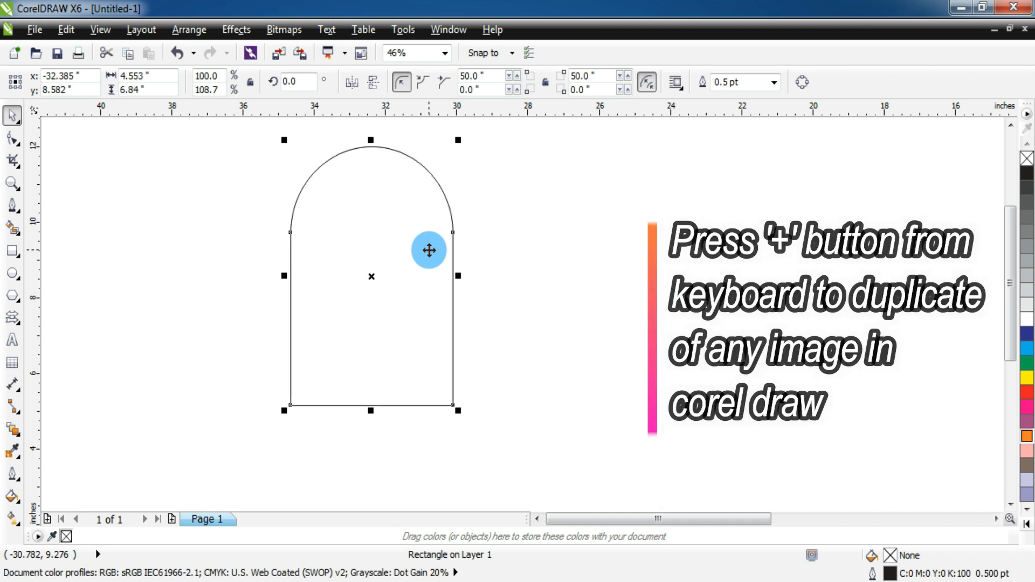
Step: Rotate a duplicate of the arch by 90 degrees and align its square end with the upright arch's lower right corner
click(283, 82)
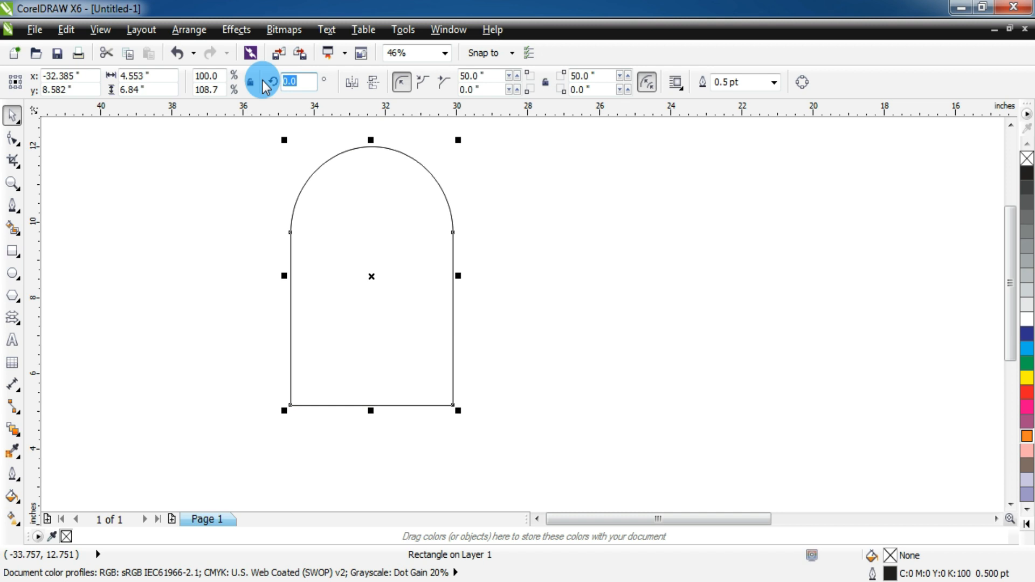
text(90)
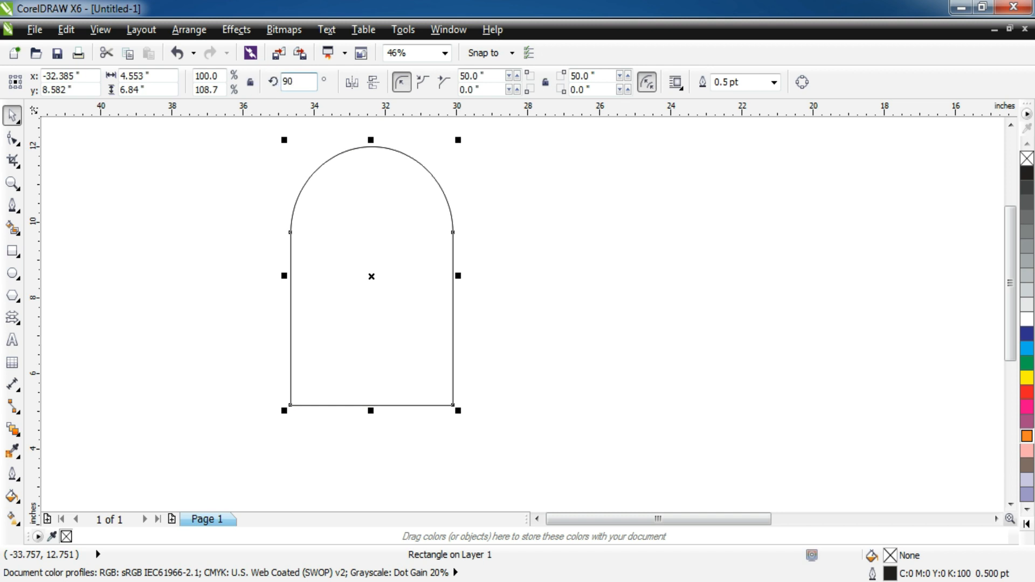
key(Return)
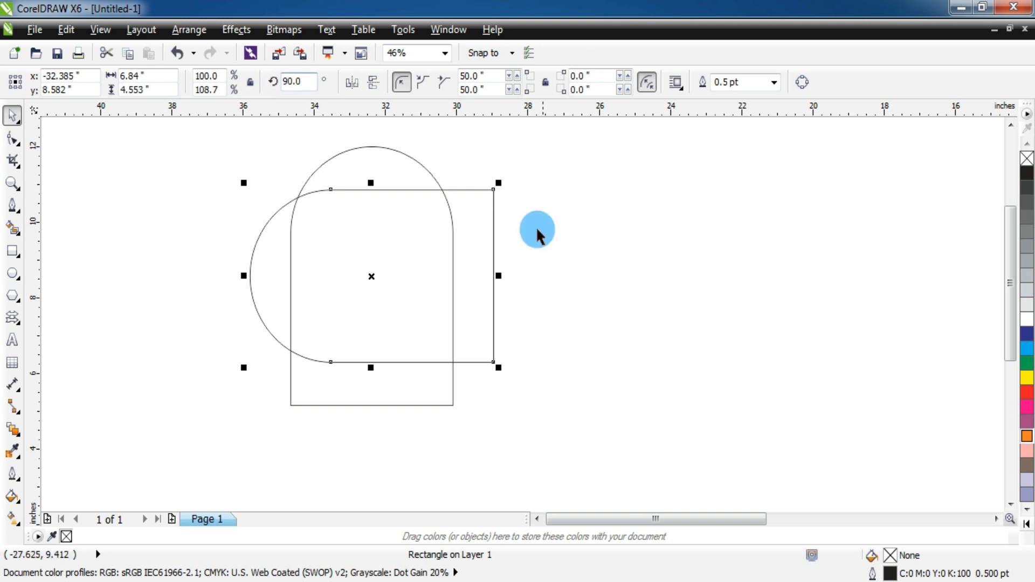
drag(487, 254, 452, 296)
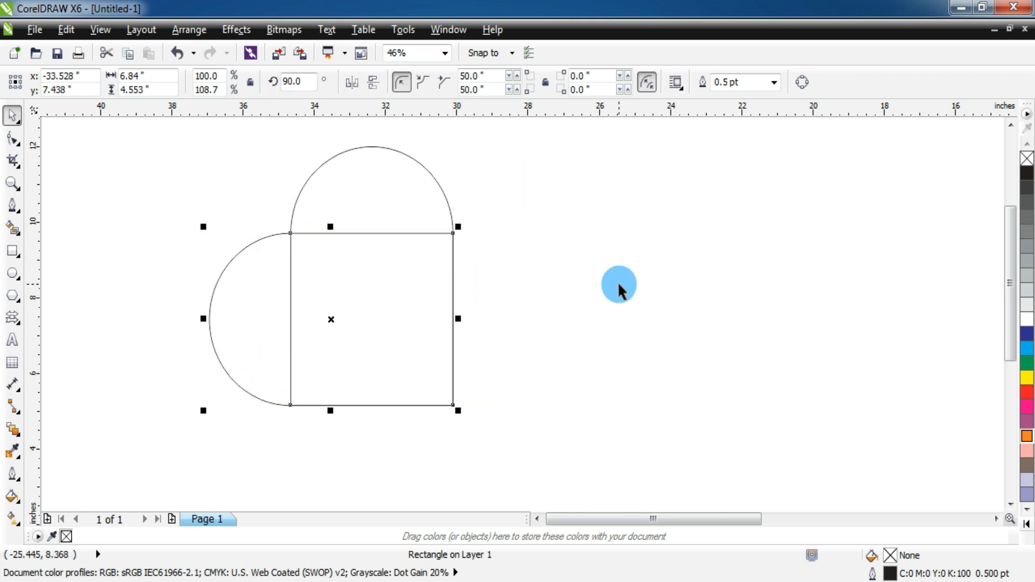
click(573, 260)
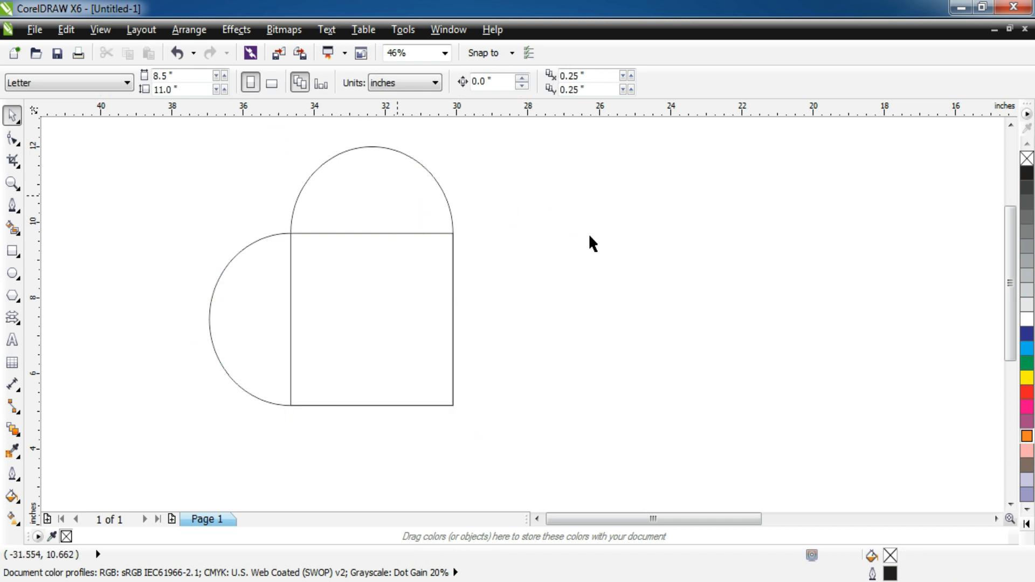
Step: Select both overlapping arches and weld them into a single curve
click(401, 185)
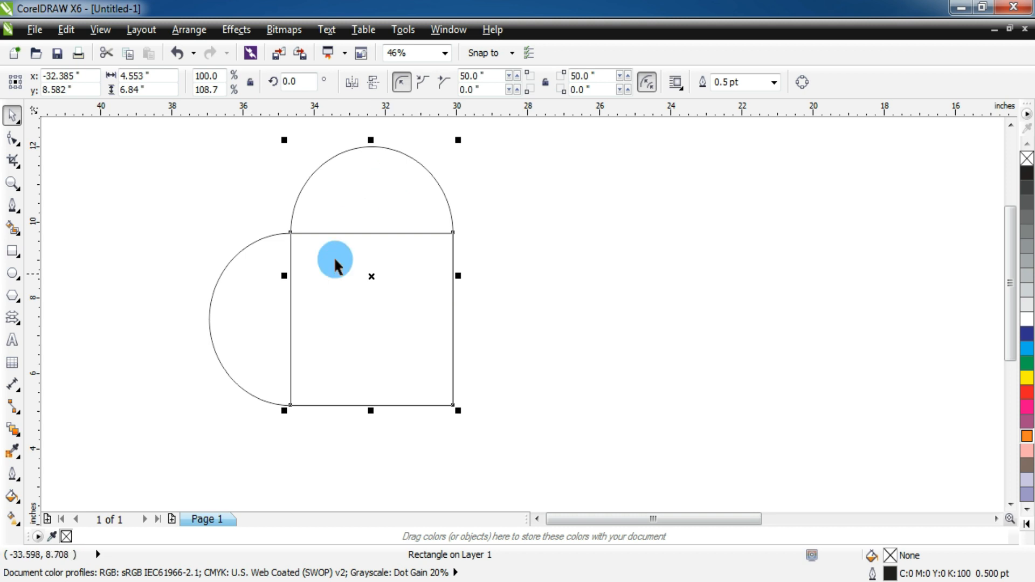
shift+click(246, 341)
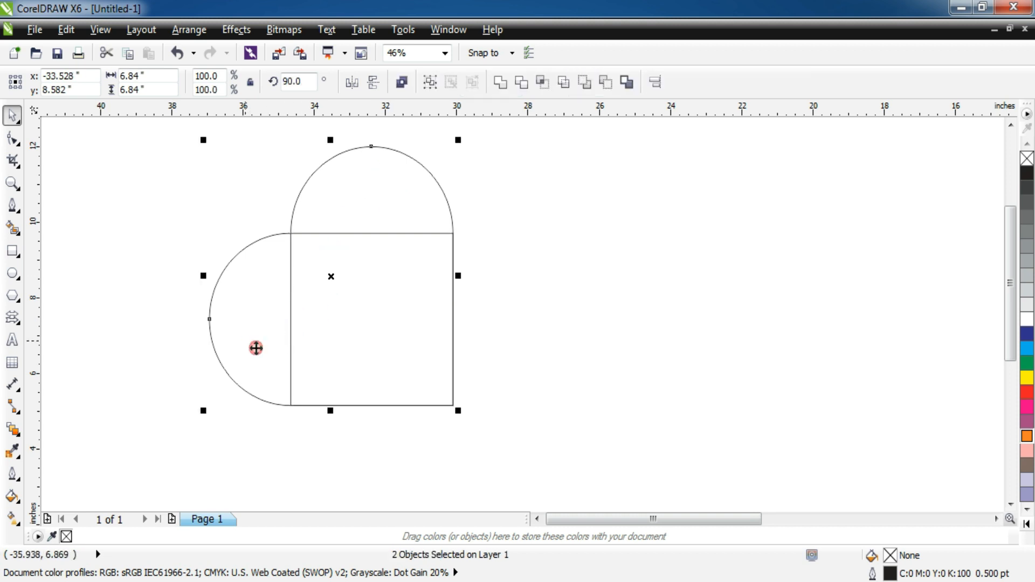
click(115, 186)
drag(145, 131, 558, 436)
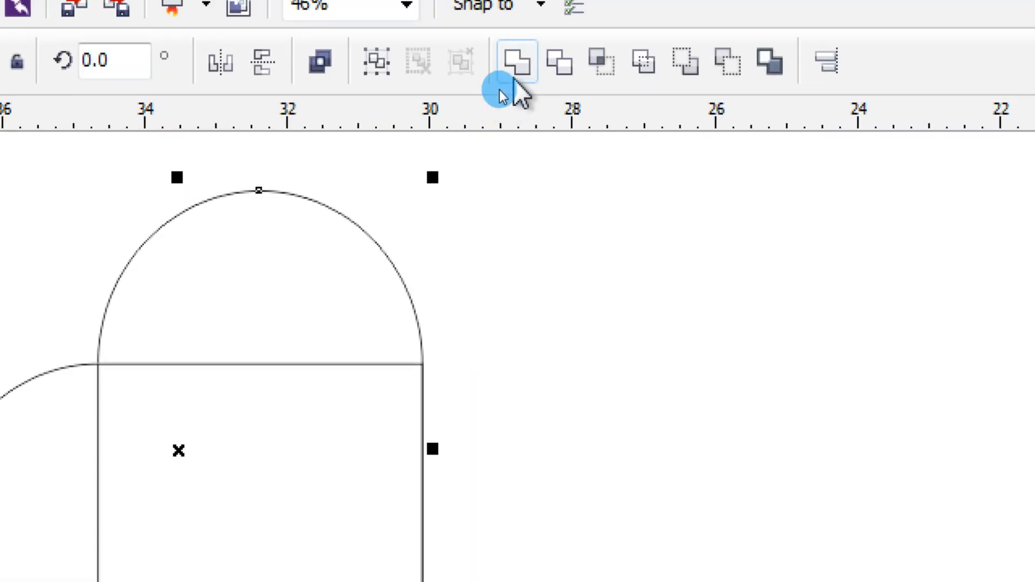
click(510, 81)
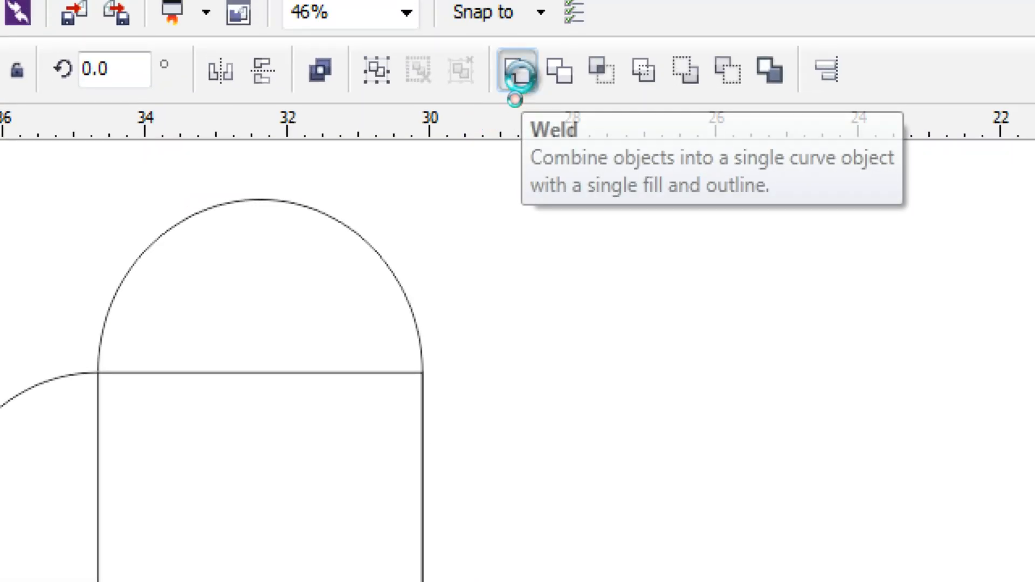
Step: Rotate the welded shape to about 316.2 degrees so its corner points straight down like a heart
click(453, 232)
drag(462, 166, 510, 280)
drag(472, 205, 505, 227)
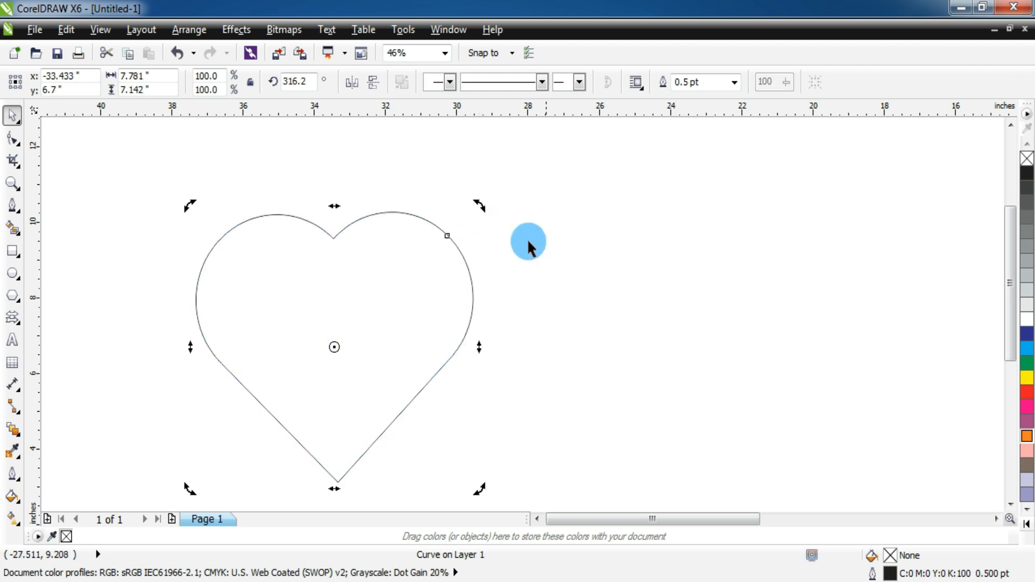
click(544, 263)
Step: Remove the nodes on both sides of the heart where the round lobes meet the straight lower edges
click(353, 286)
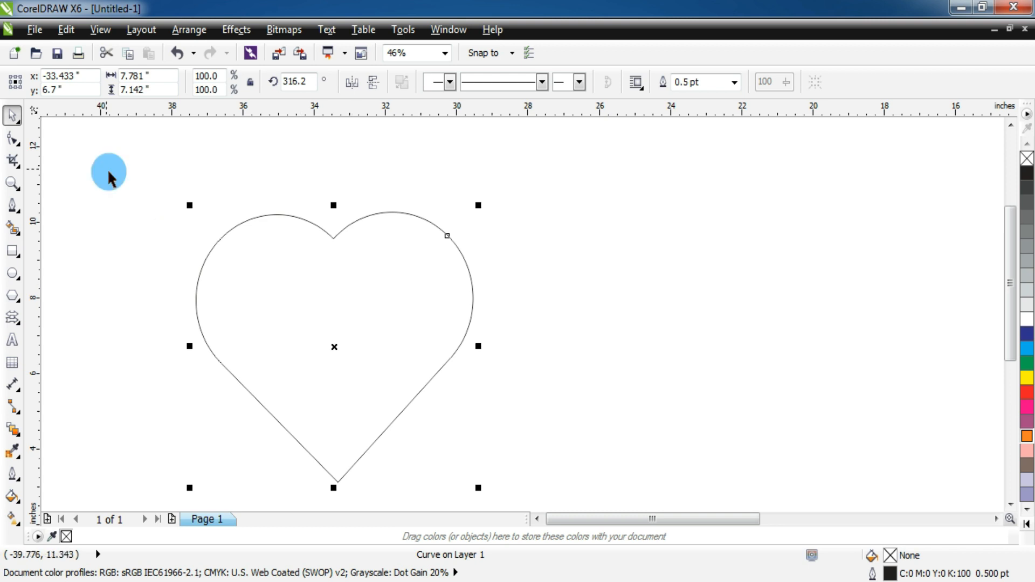
click(16, 140)
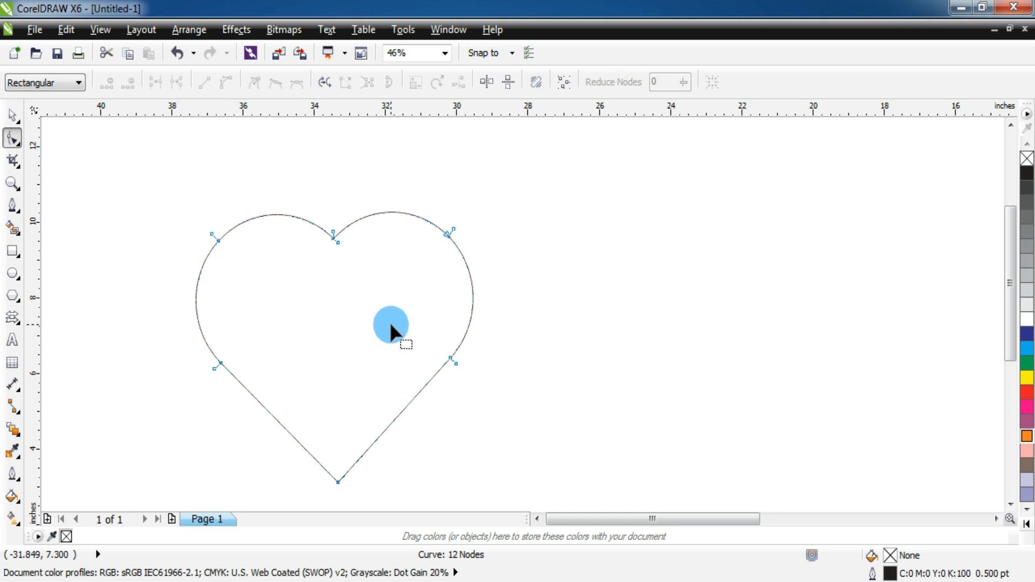
click(450, 358)
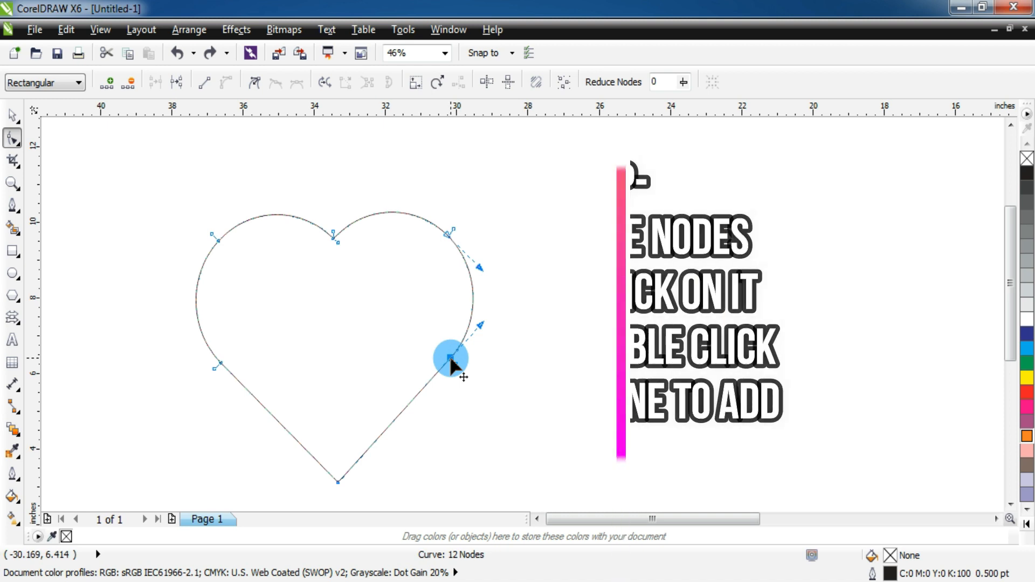
double_click(450, 358)
double_click(449, 358)
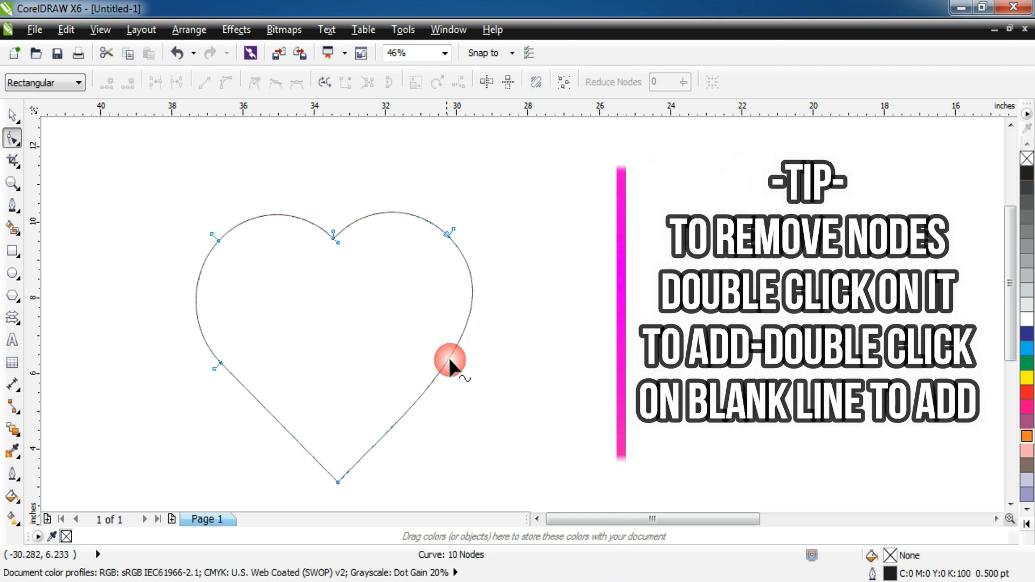
double_click(218, 363)
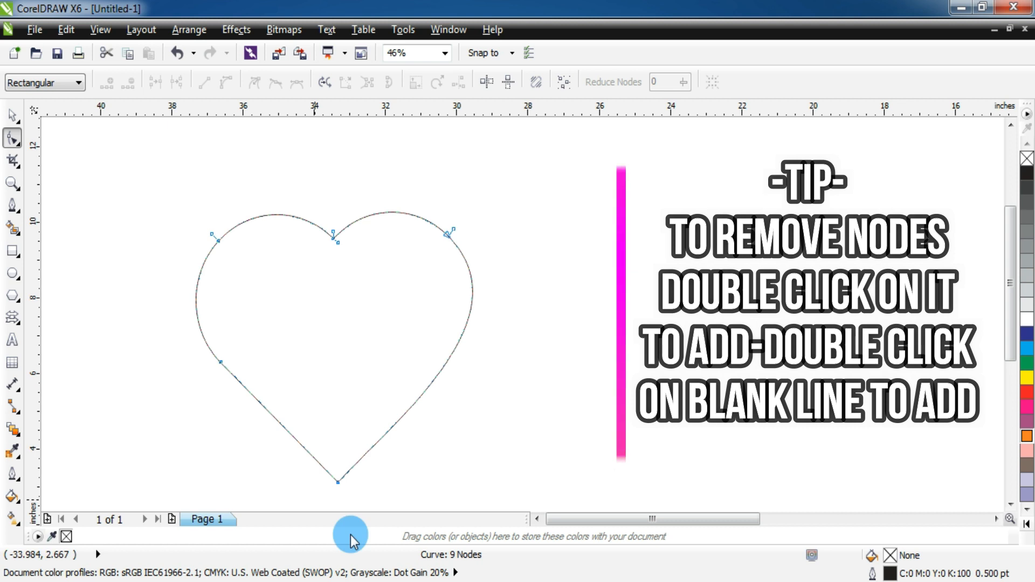
click(219, 364)
double_click(221, 366)
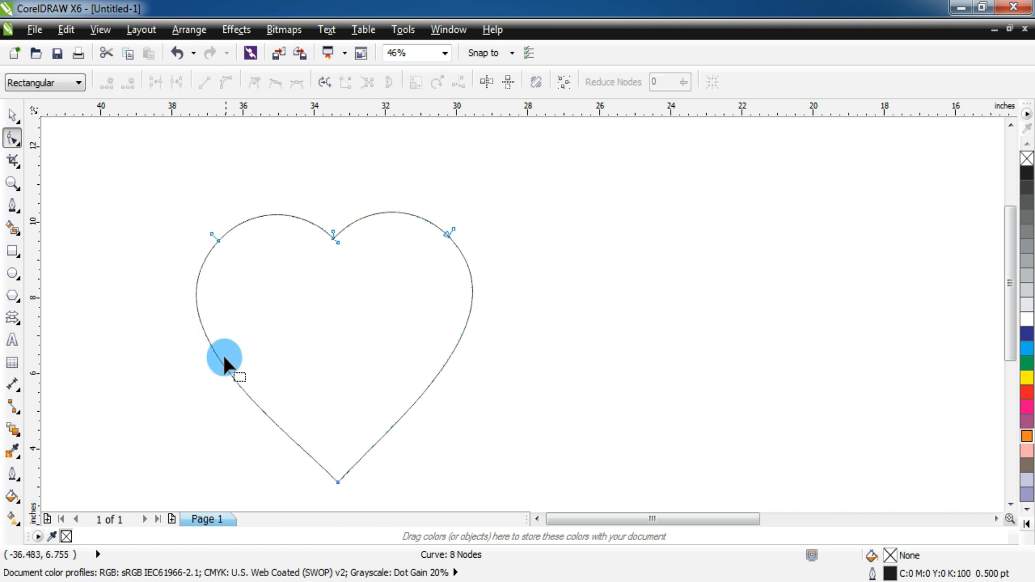
Step: Bend both curve handles of the heart's bottom node inward and upward to give the tip a tapered, curved point
click(337, 481)
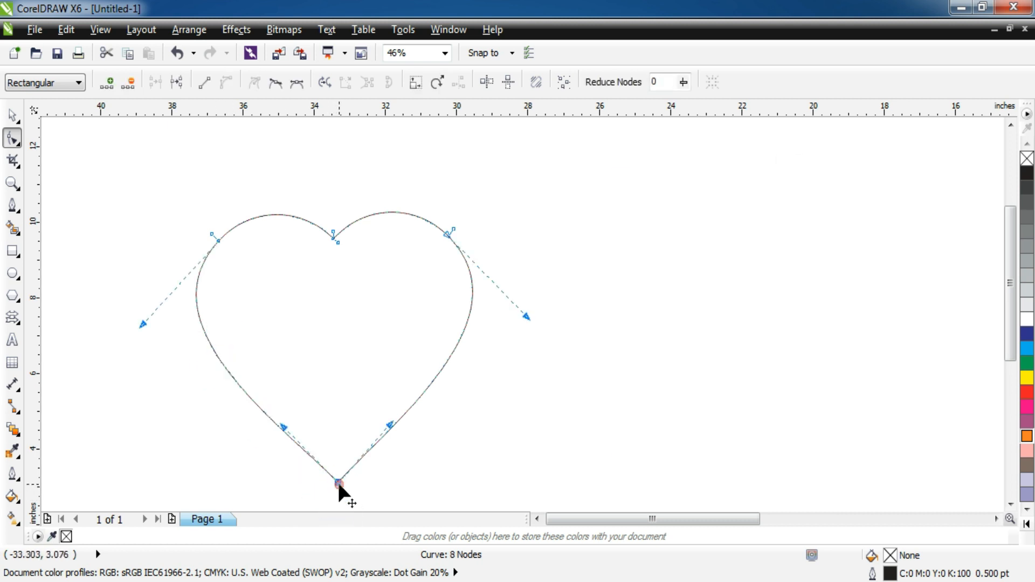
drag(338, 481, 300, 396)
drag(389, 426, 373, 405)
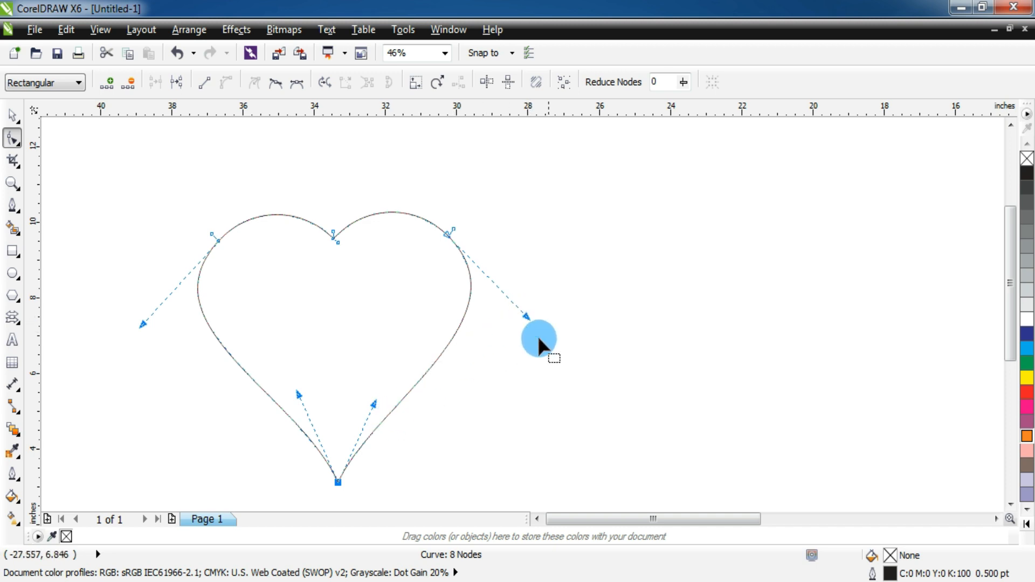
Step: Move the finished heart about 9.8 inches to the right and about 0.4 inch up
click(11, 115)
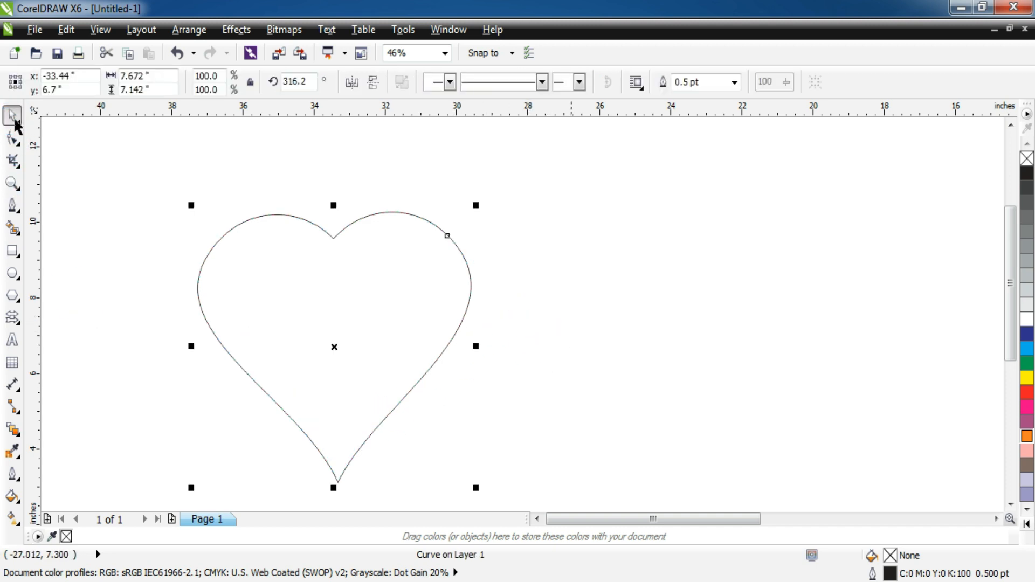
click(596, 338)
drag(344, 314, 692, 300)
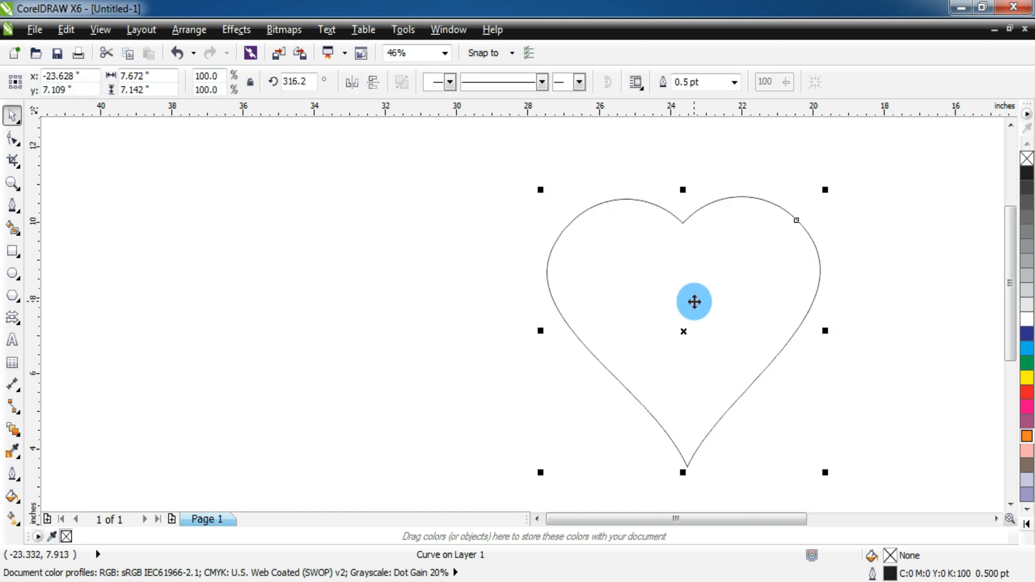
click(791, 495)
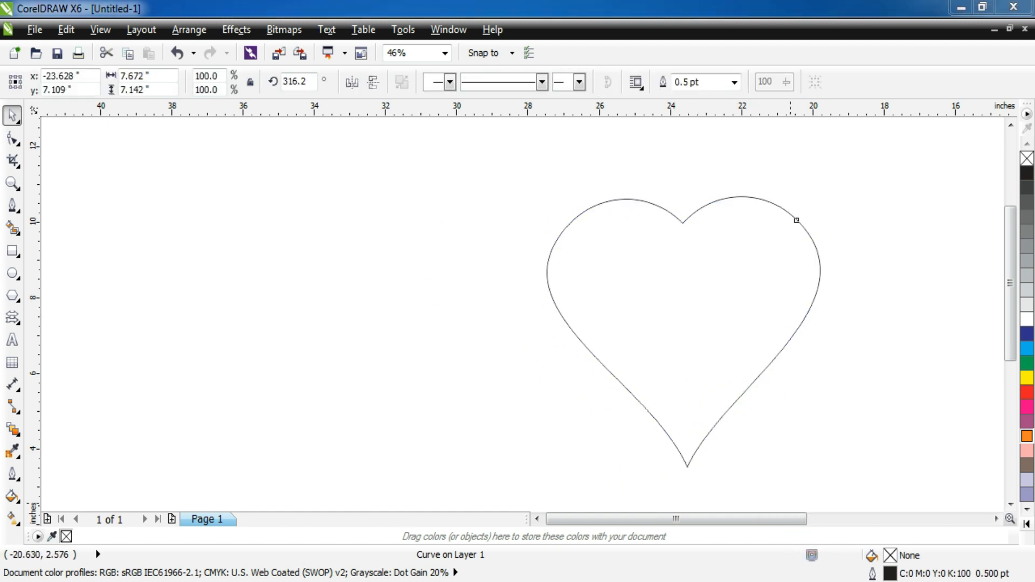
mouse_move(423, 557)
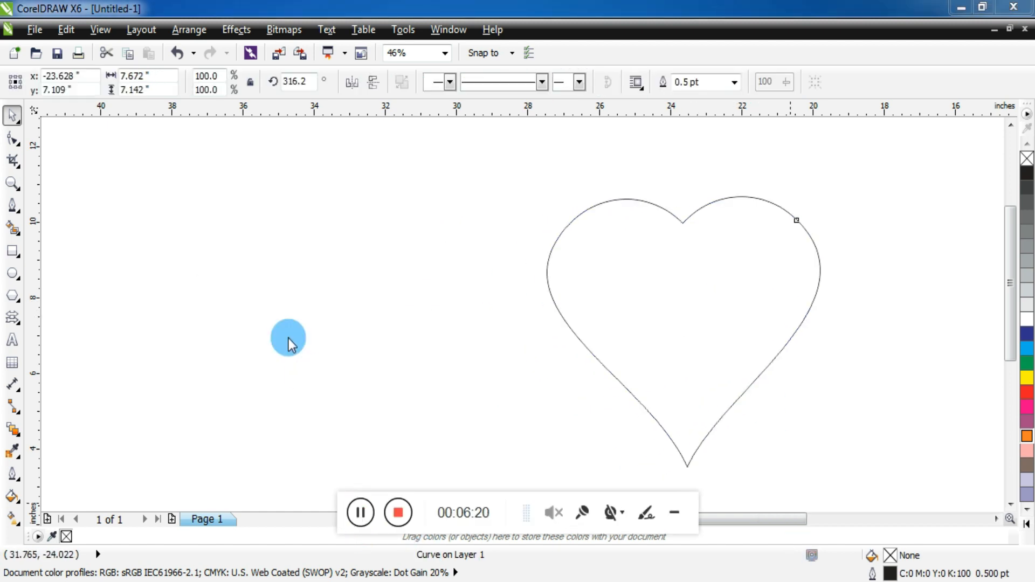
click(671, 517)
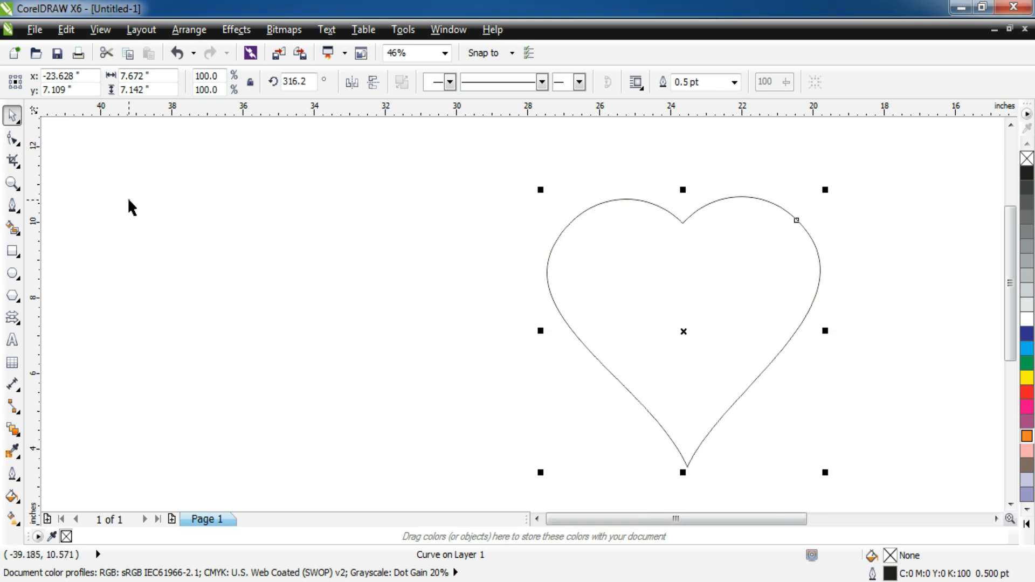
Step: Draw an upright ellipse about 2.61 inches wide and 3.73 inches high in the empty area left of the heart
click(12, 274)
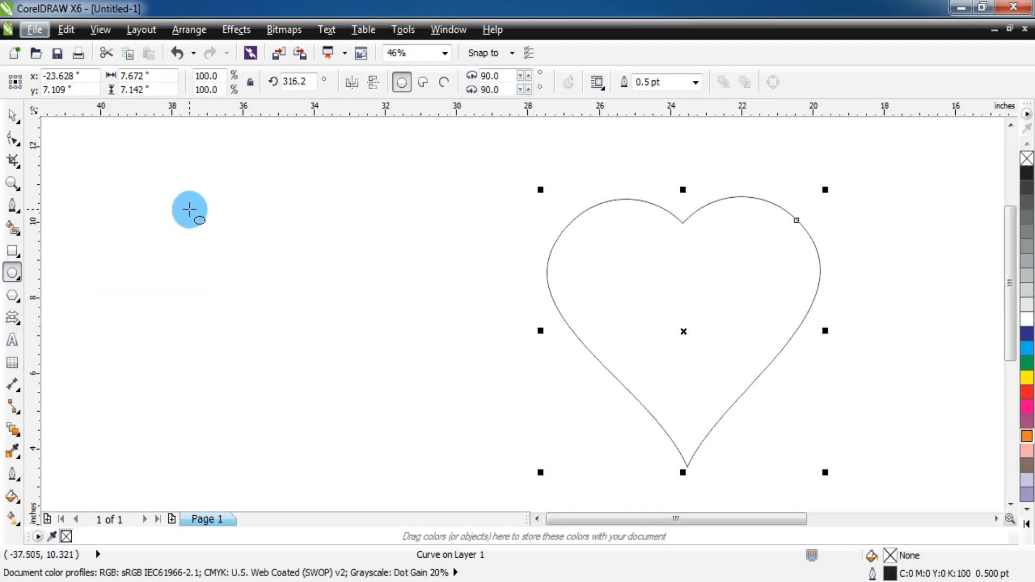
drag(189, 211, 282, 349)
click(12, 113)
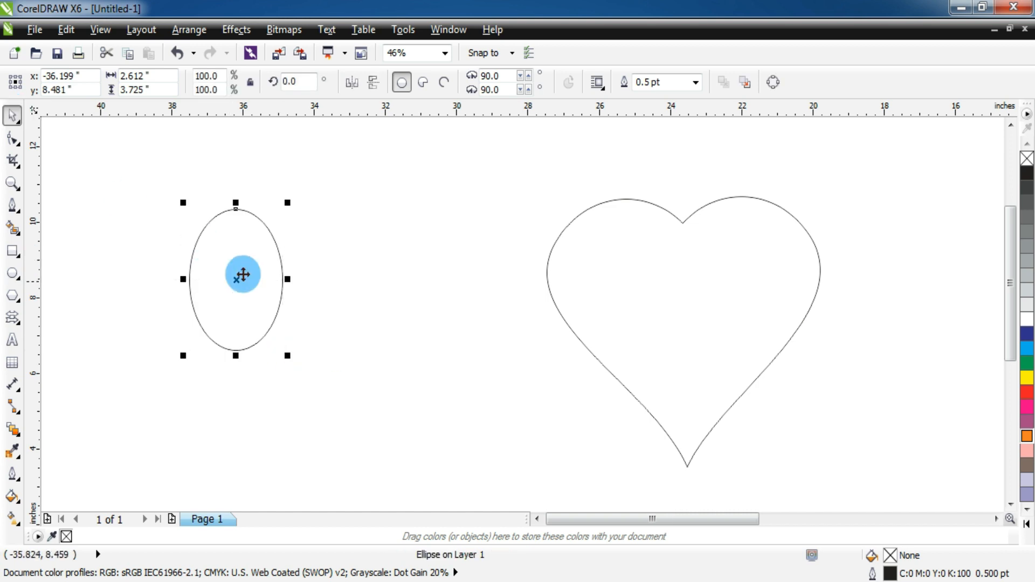
Step: Rotate the ellipse about 8.4 degrees counterclockwise around its centre
double_click(263, 270)
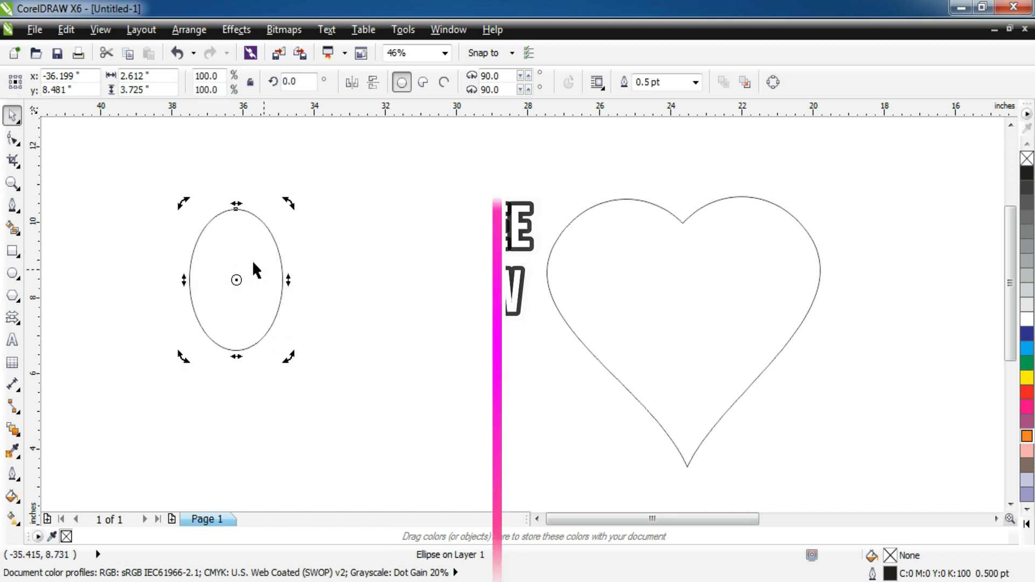
click(264, 271)
click(264, 271)
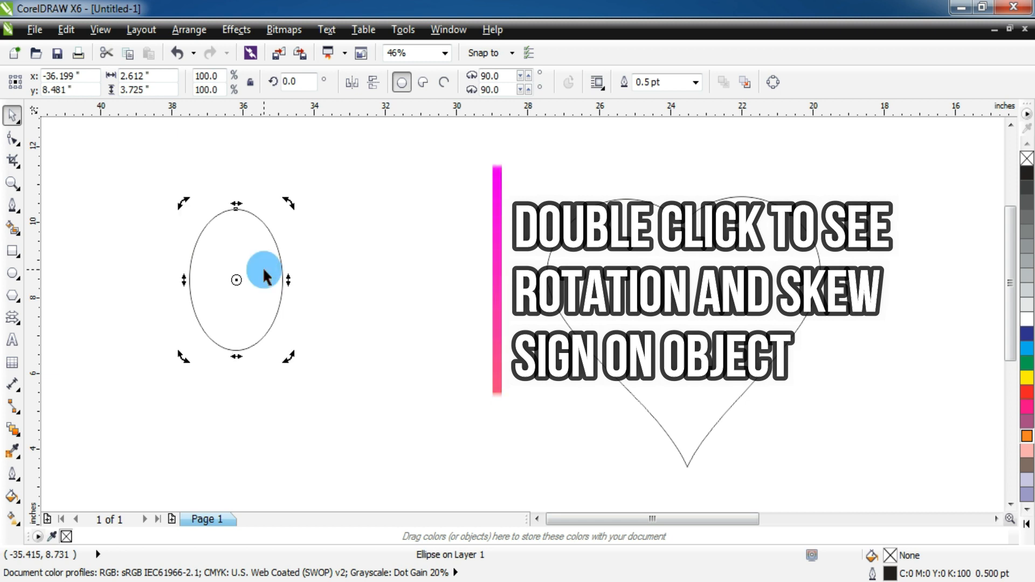
drag(291, 206, 274, 202)
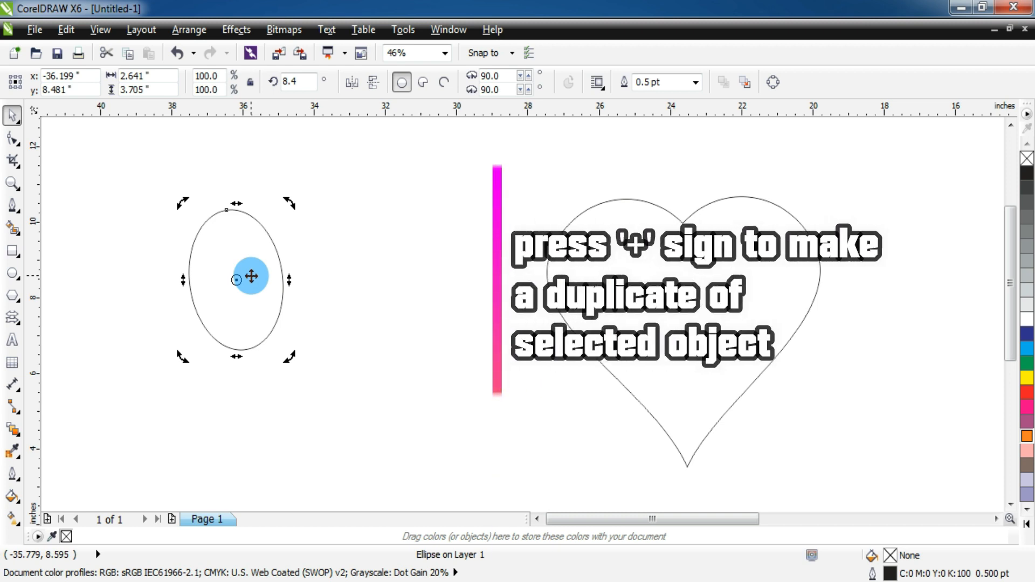
Step: Place a horizontally mirrored duplicate of the tilted ellipse about 1.09 inches to its right, overlapping the original
key(KP_Add)
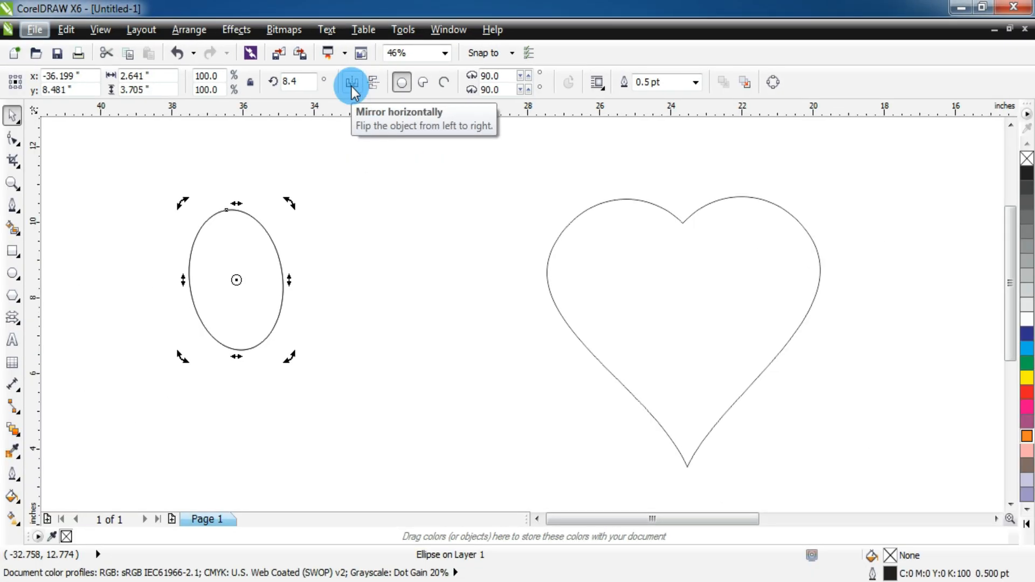
click(351, 86)
drag(256, 266, 294, 266)
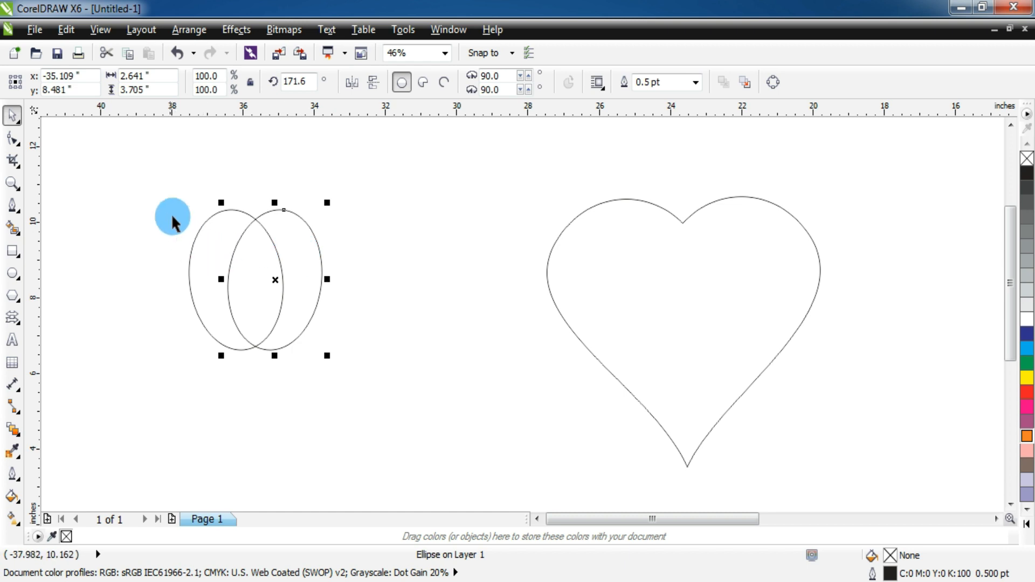
click(12, 184)
drag(274, 303, 368, 379)
click(9, 118)
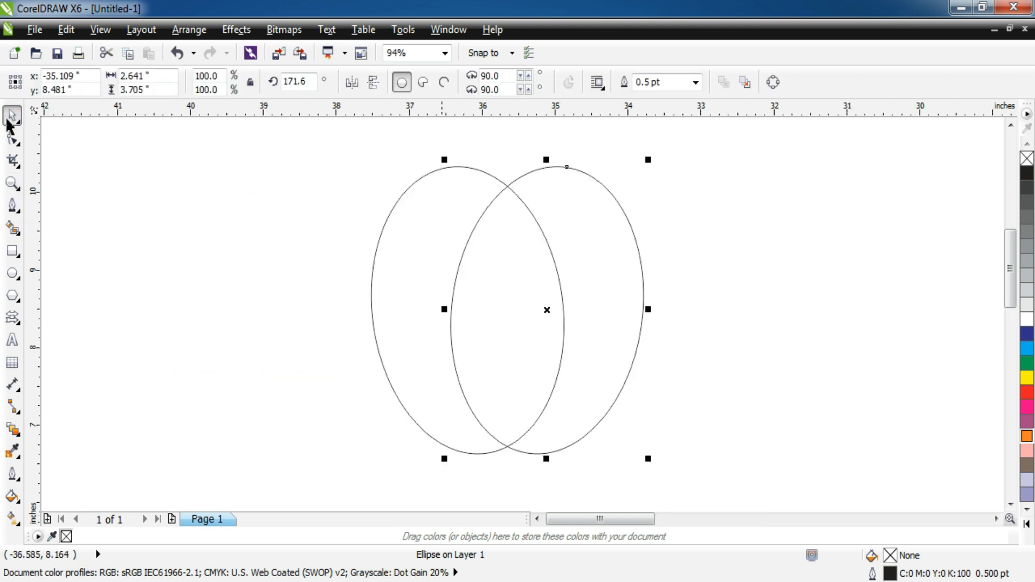
Step: Weld the two overlapping tilted ellipses into a single curve
click(413, 270)
click(416, 323)
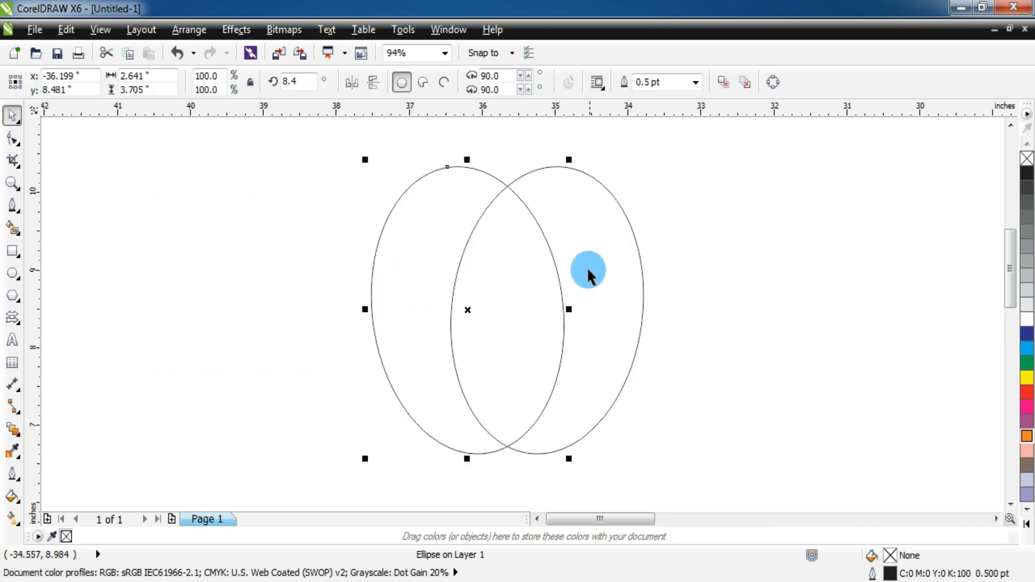
shift+click(606, 271)
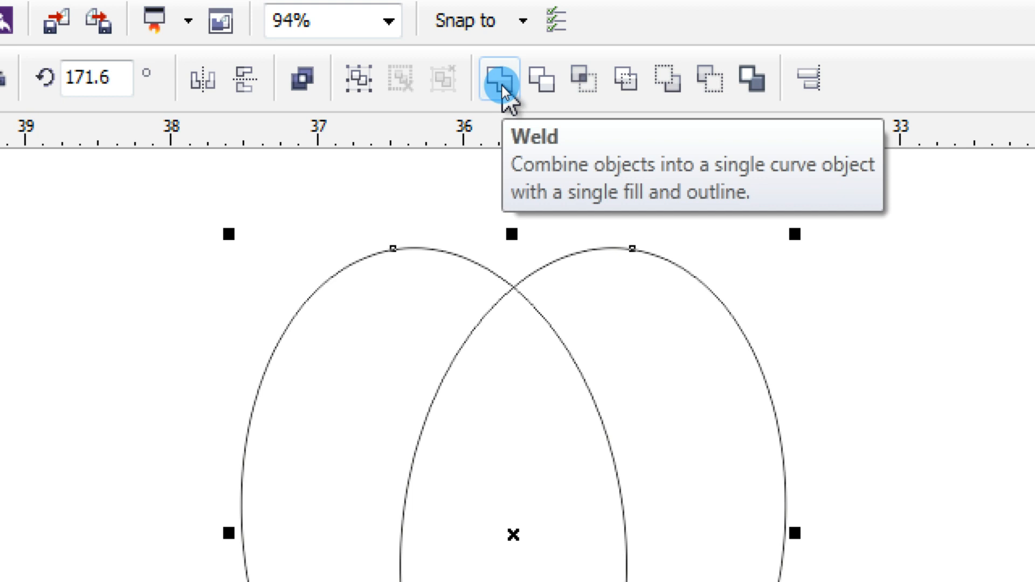
click(502, 85)
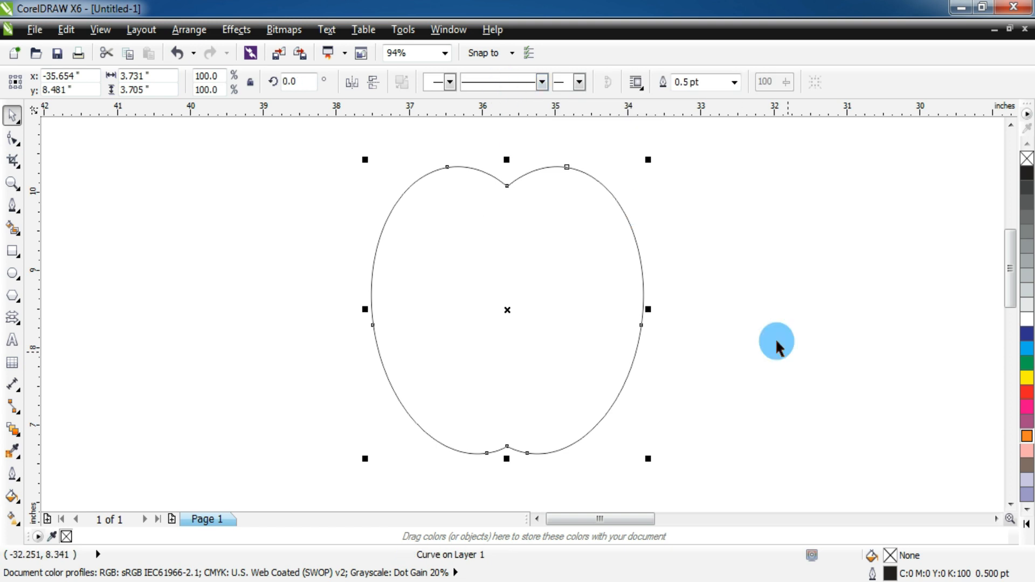
click(800, 367)
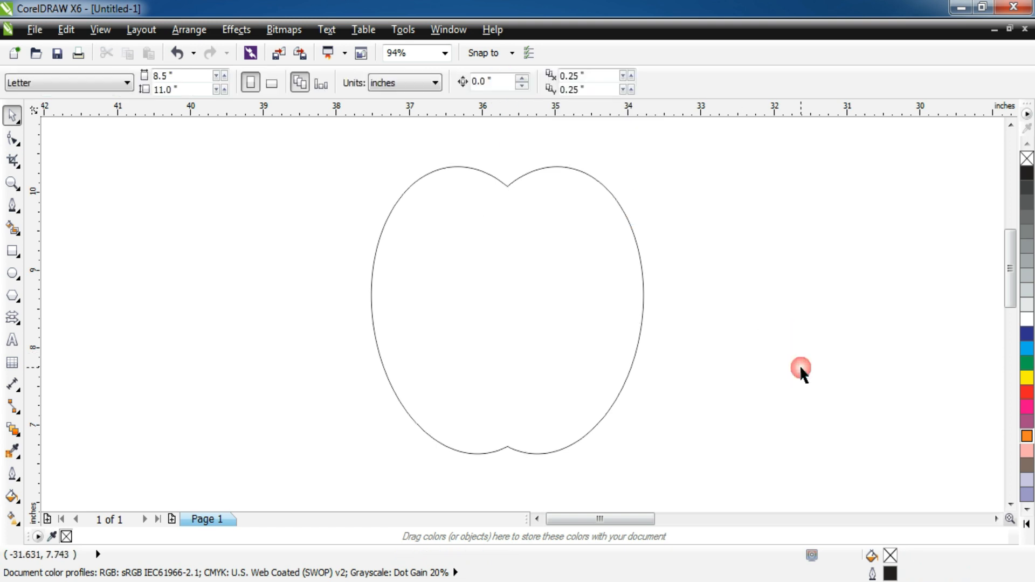
Step: Move the welded double-ellipse shape about 3.9 inches to the left and about 0.1 inch up
drag(554, 335, 431, 329)
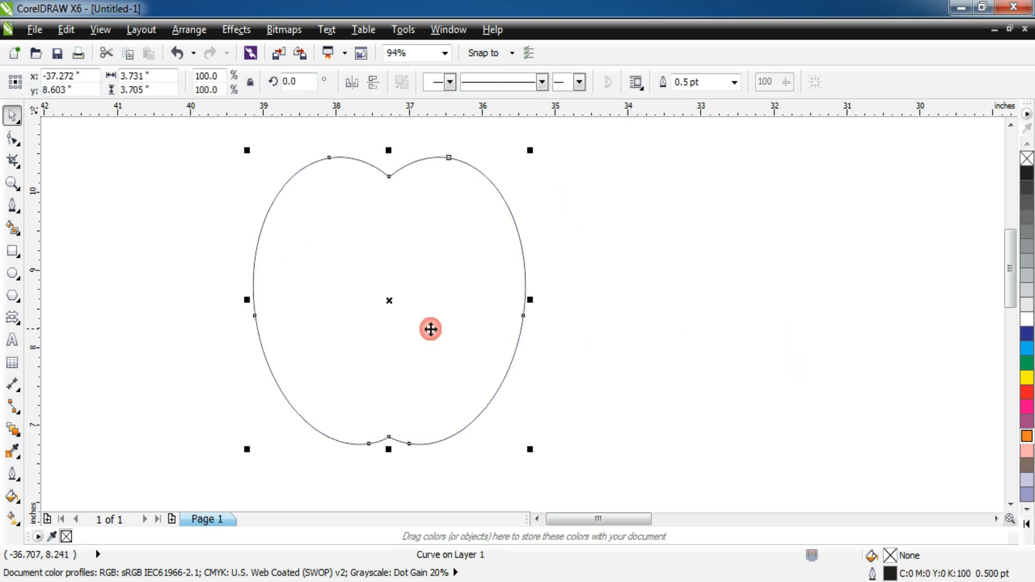
click(570, 351)
drag(450, 349, 283, 349)
Step: Draw a rectangle about 2.76 inches wide and 2.62 inches high in the empty area right of the welded shape
click(12, 250)
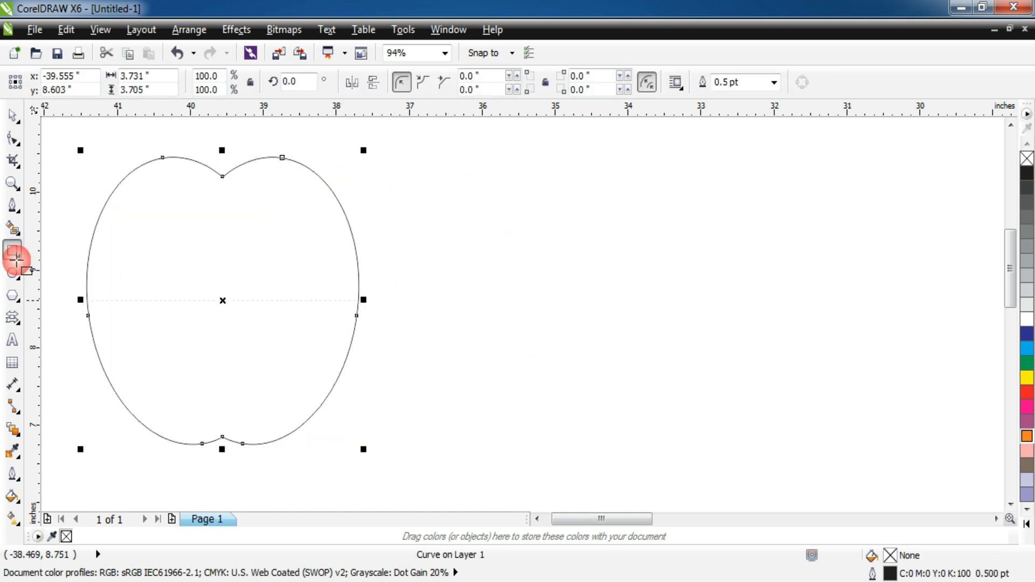
drag(553, 205, 755, 408)
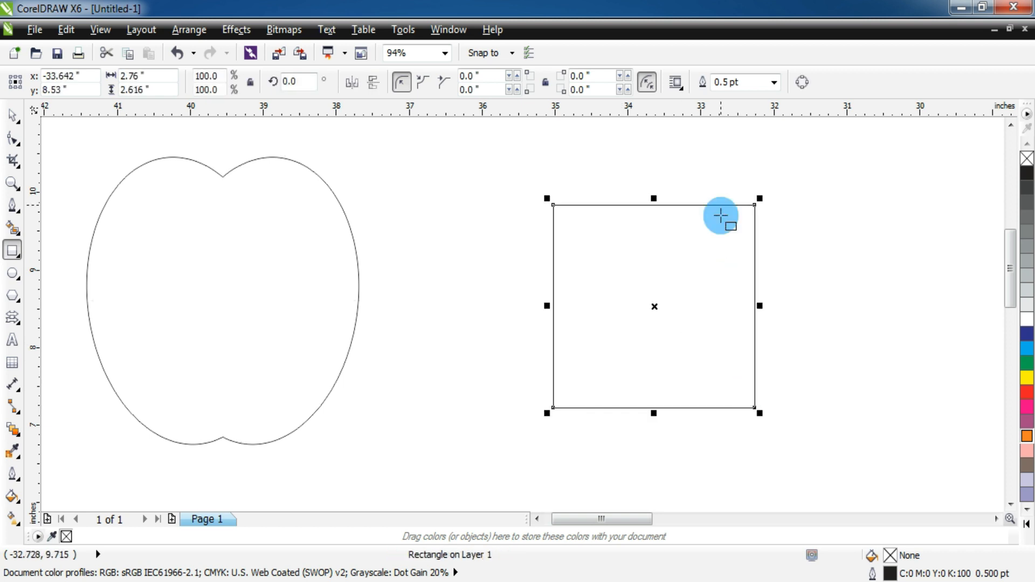
click(708, 163)
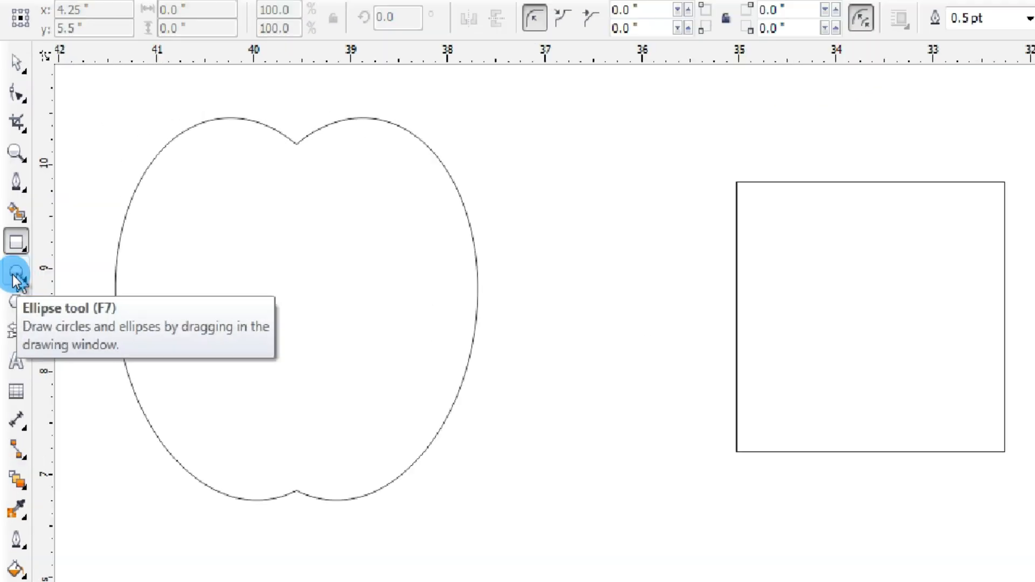
Step: Draw four ellipses over the rectangle's corners, the lower-right one about 0.72 inch wide and 0.75 inch high
click(23, 276)
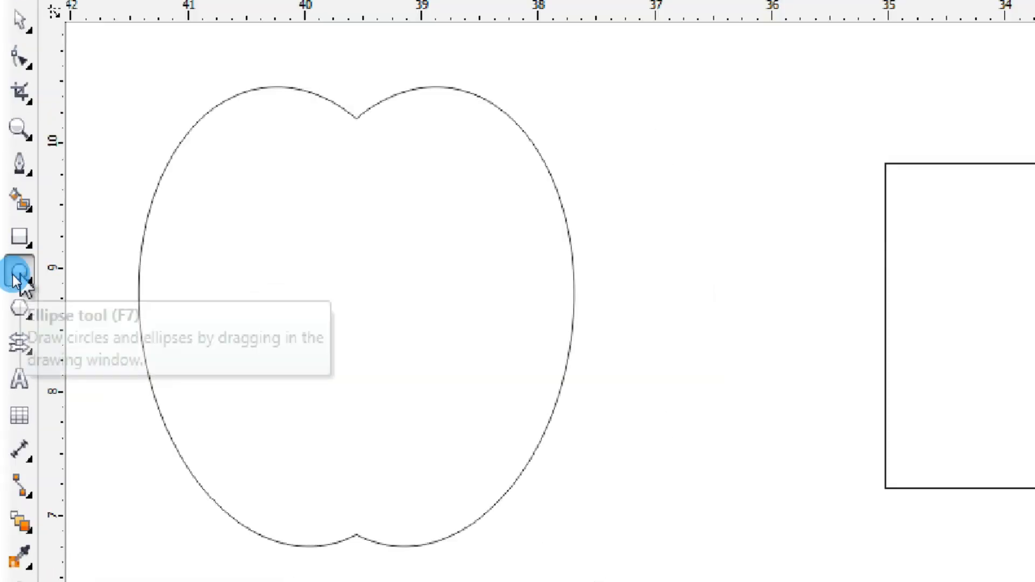
drag(709, 172, 789, 251)
drag(522, 364, 595, 445)
drag(531, 172, 595, 251)
drag(730, 379, 783, 436)
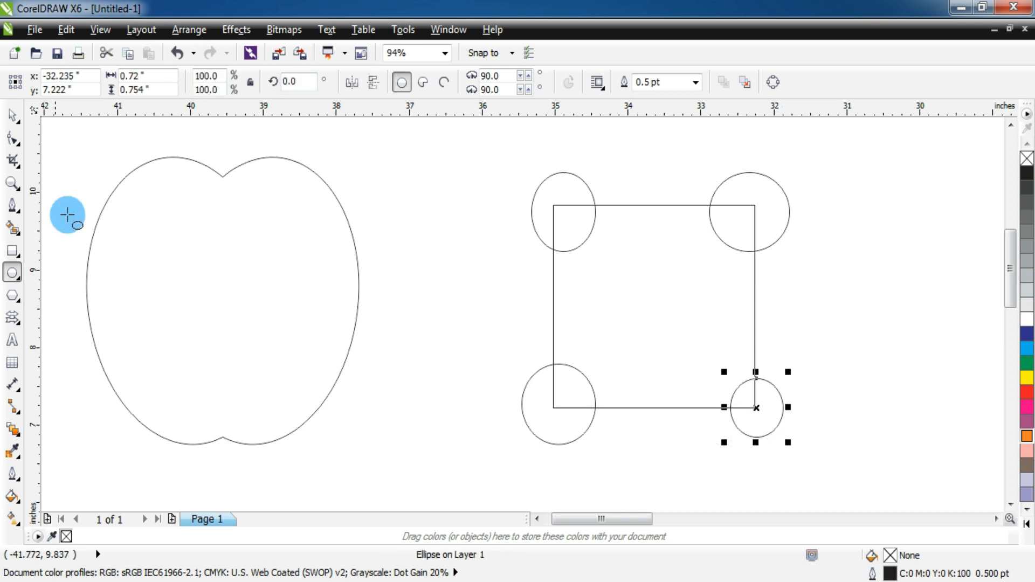
Step: Weld the rectangle and its four corner ellipses into one shape, and move it about 5.9 inches left over the welded double-ellipse shape
click(12, 114)
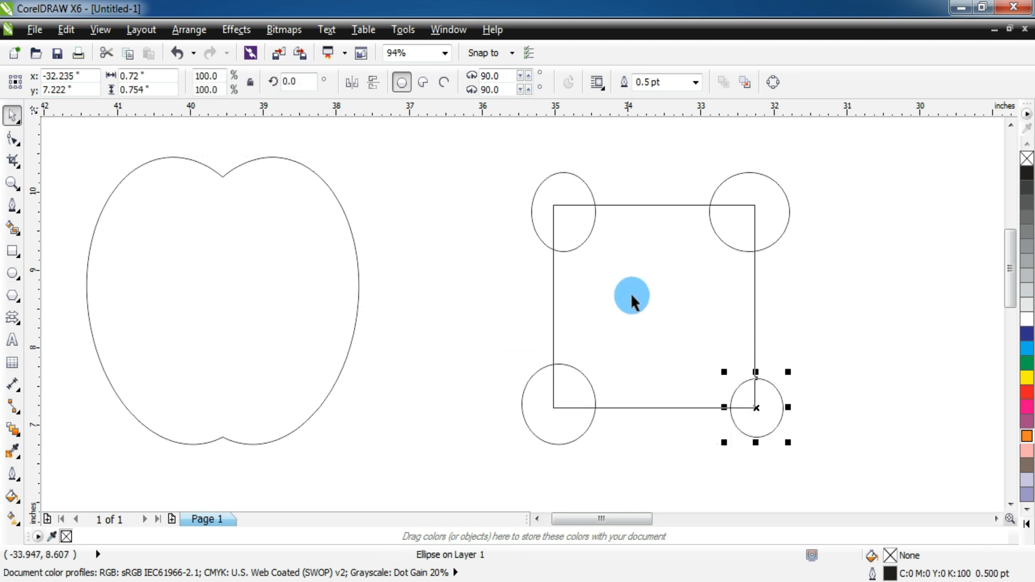
click(547, 200)
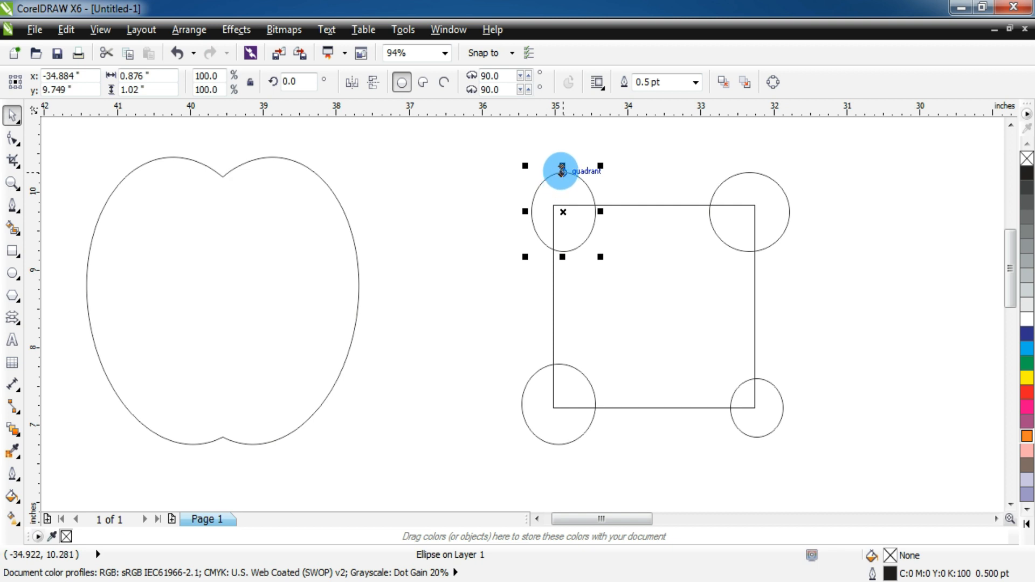
click(472, 203)
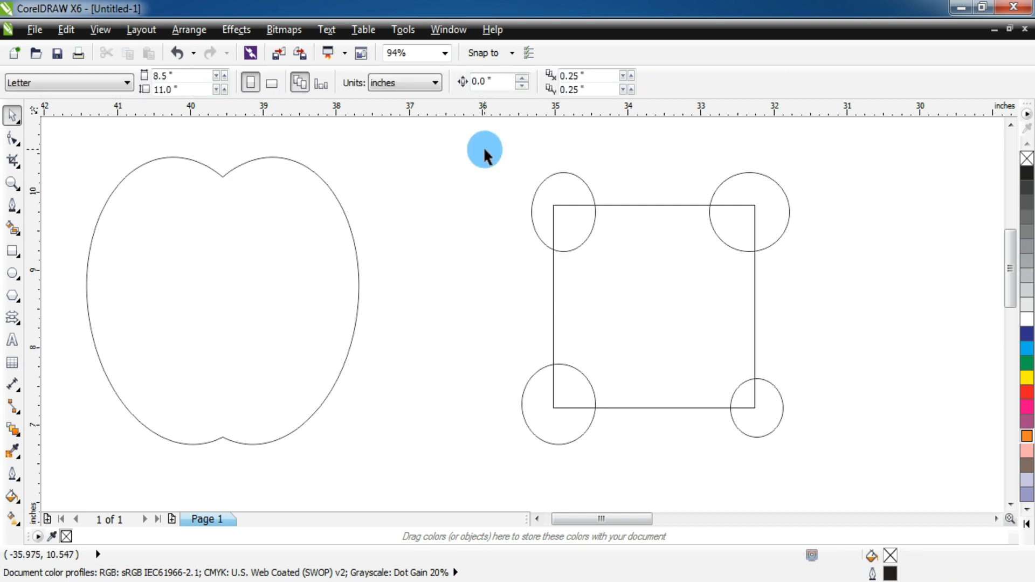
click(577, 178)
shift+click(752, 188)
shift+click(764, 420)
shift+click(562, 441)
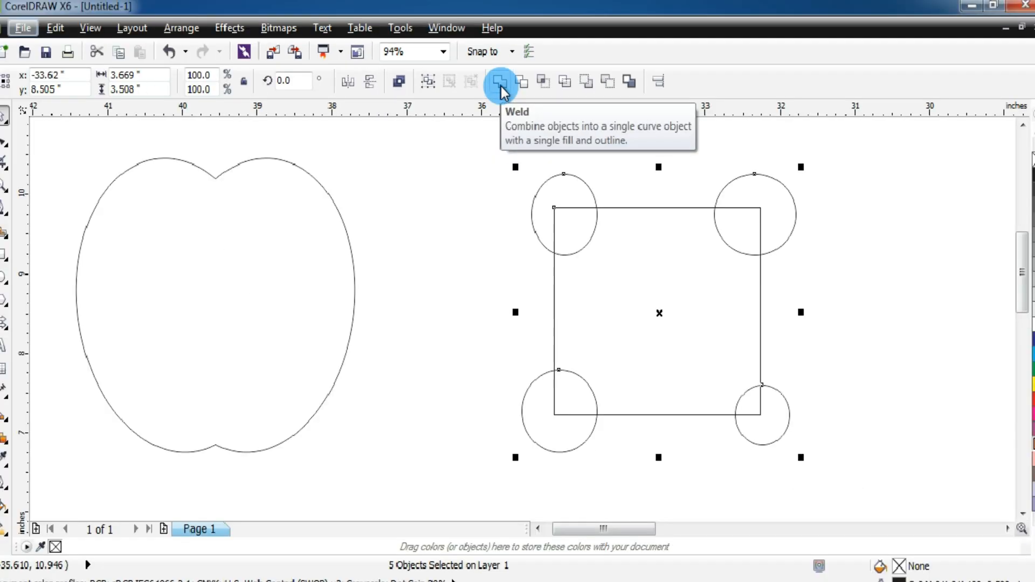
click(499, 82)
click(572, 152)
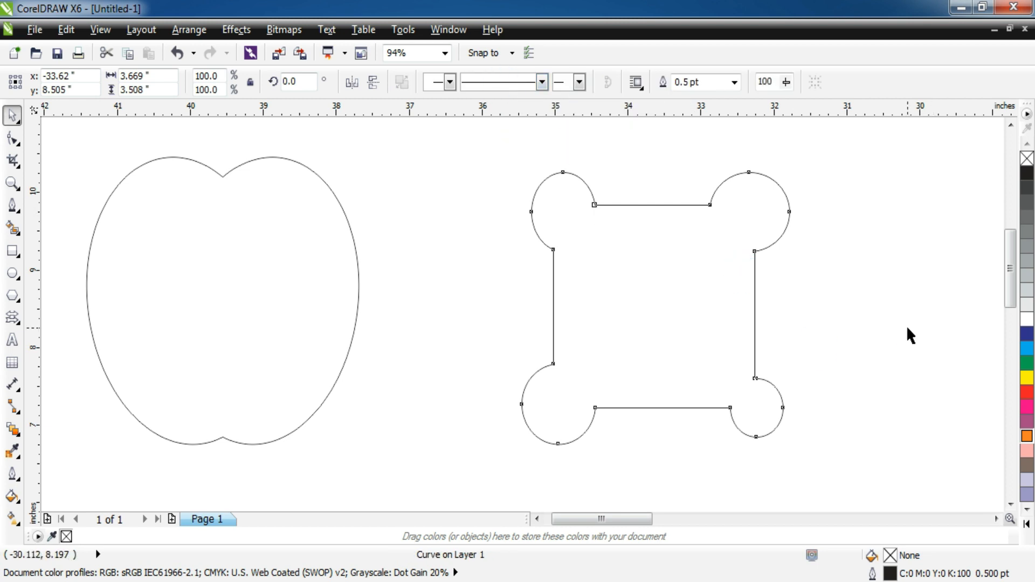
drag(729, 340, 648, 340)
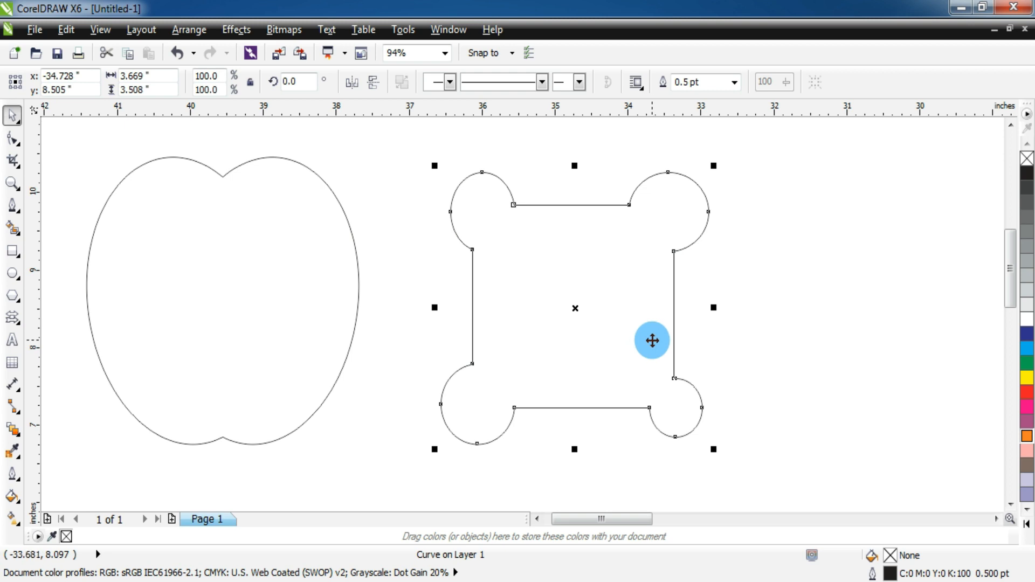
drag(565, 307, 225, 293)
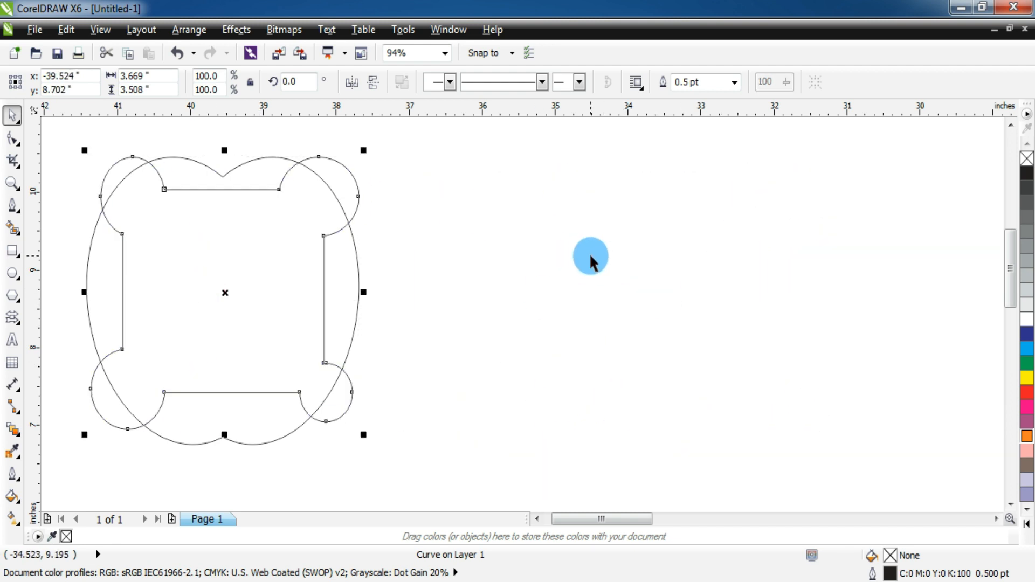
Step: Draw five upright ellipses in an overlapping cloud arrangement right of the welded shapes, with the largest one in the middle
click(13, 273)
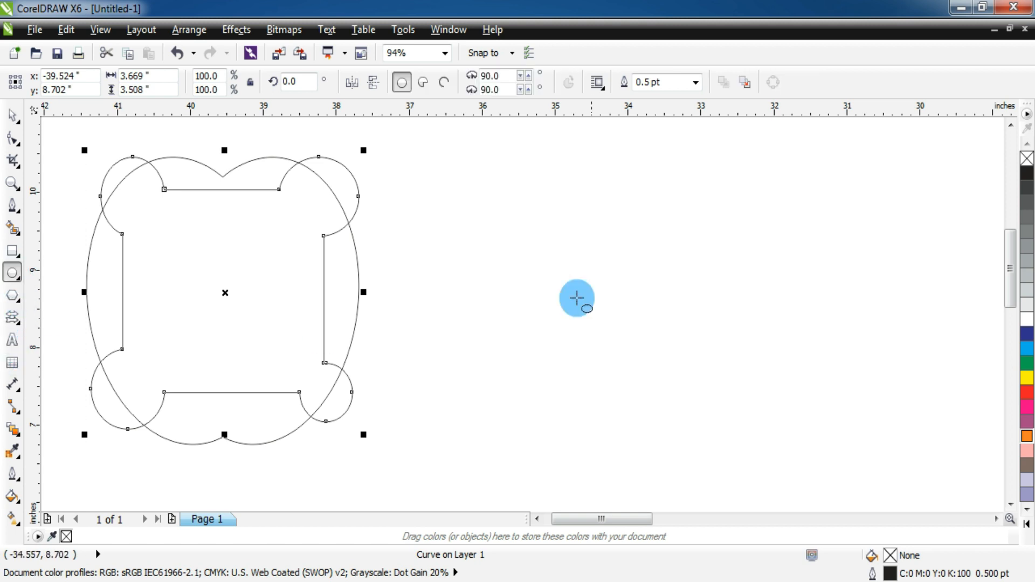
drag(579, 205, 744, 433)
click(707, 300)
drag(697, 292, 784, 429)
drag(762, 339, 836, 432)
drag(472, 293, 583, 439)
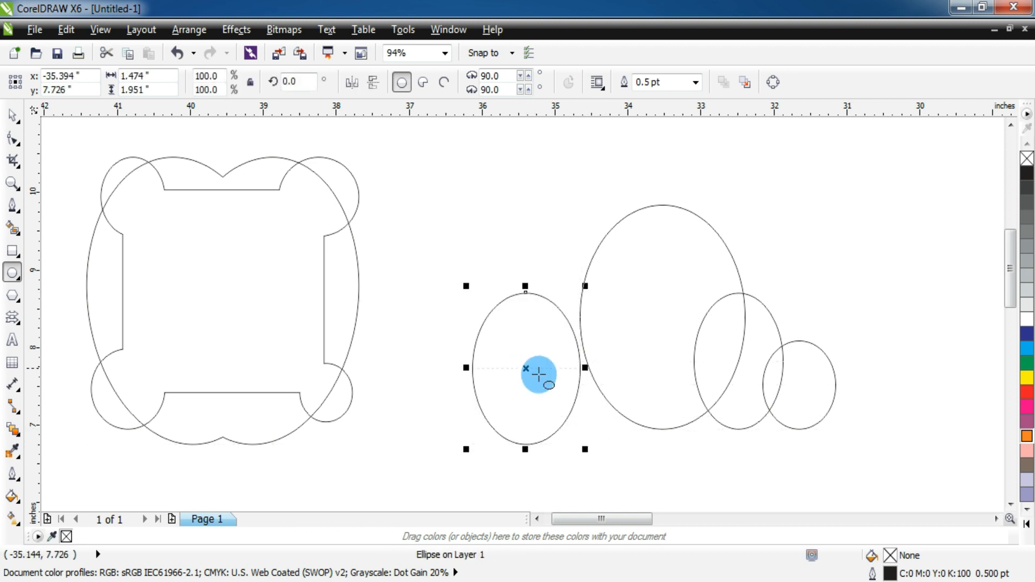
drag(617, 318, 540, 442)
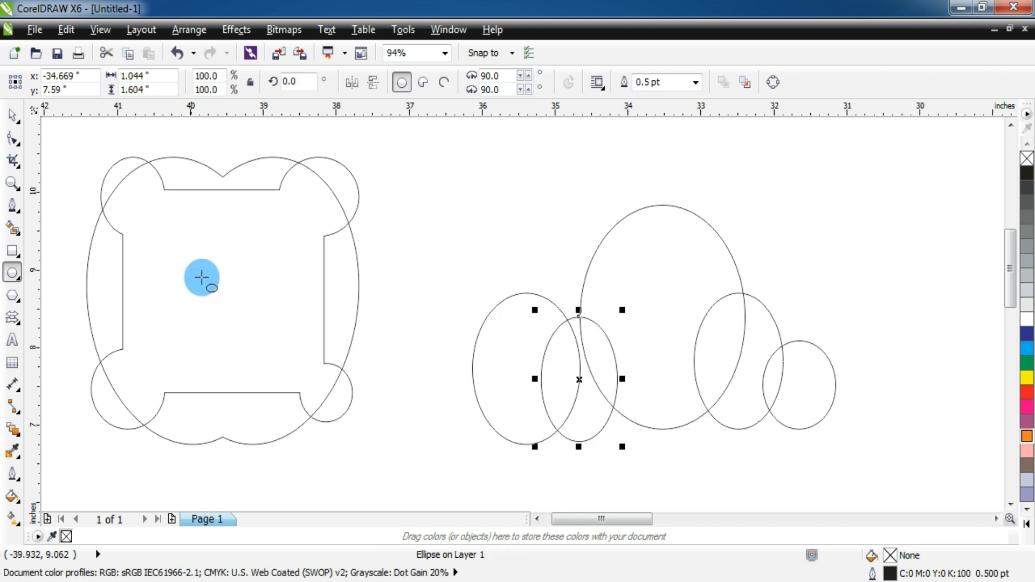
Step: Weld the five overlapping ellipses into one cloud outline and move it about 0.8 inch left and 0.8 inch up
click(12, 115)
click(475, 201)
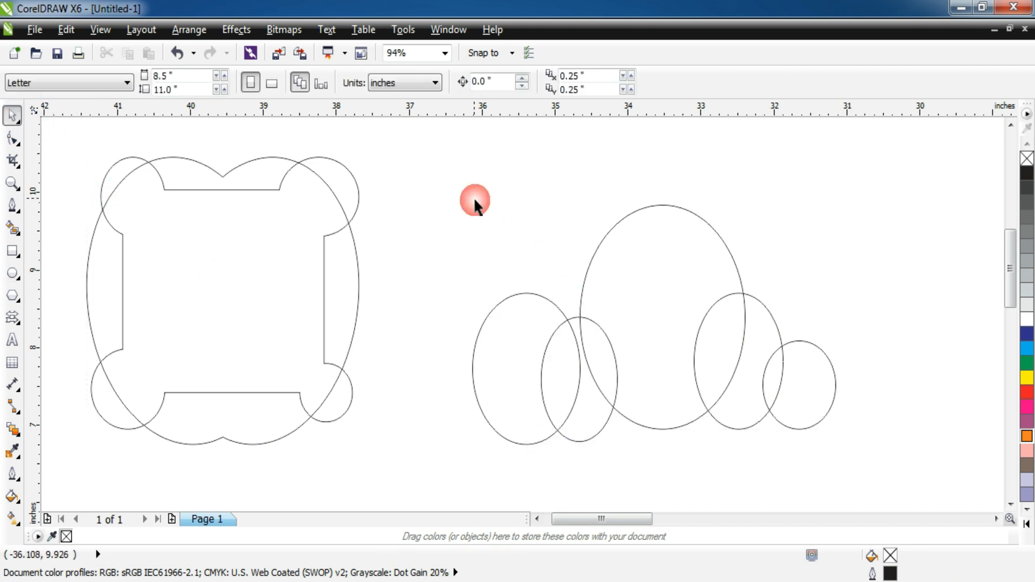
drag(811, 395, 893, 467)
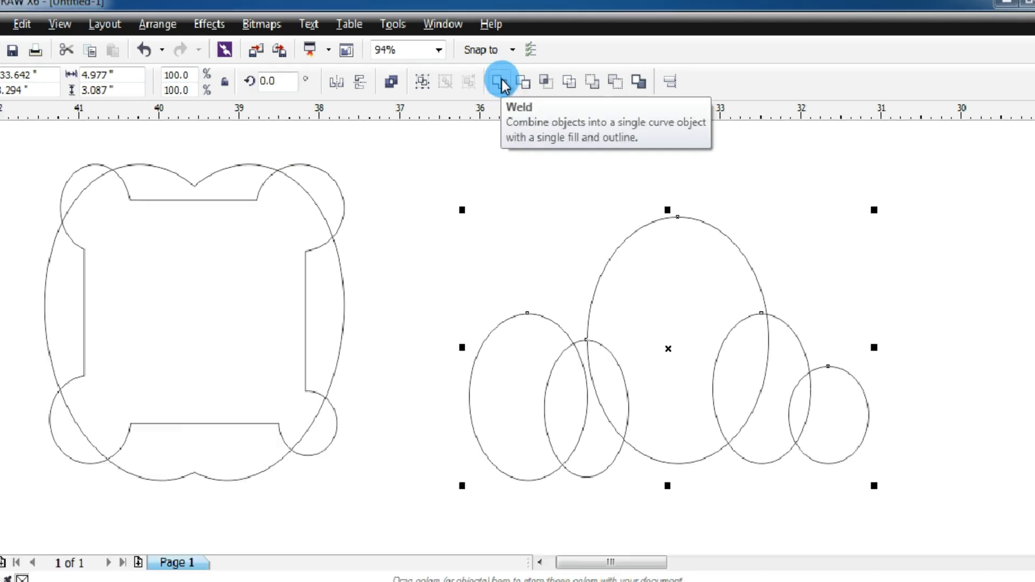
click(500, 81)
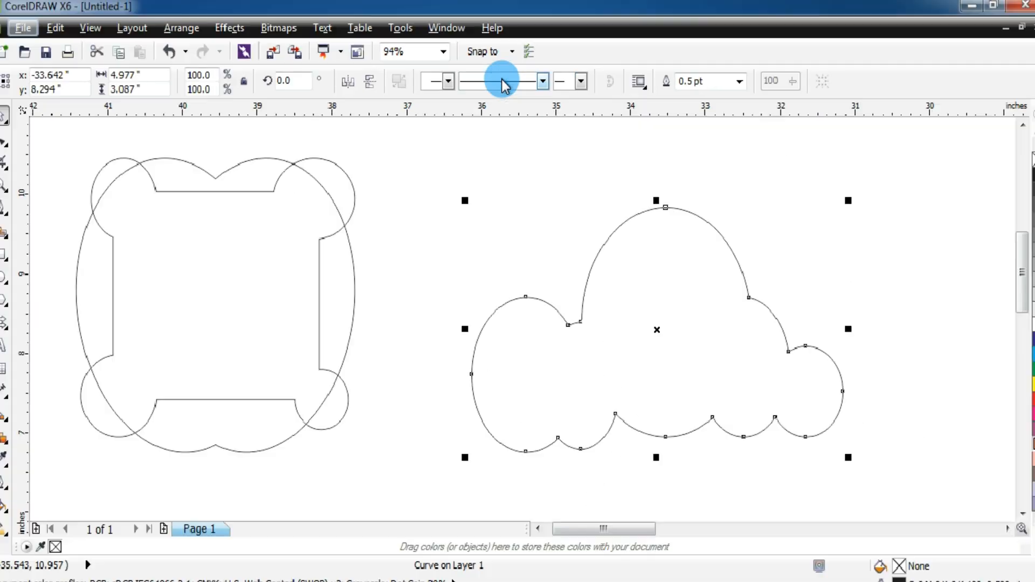
click(840, 360)
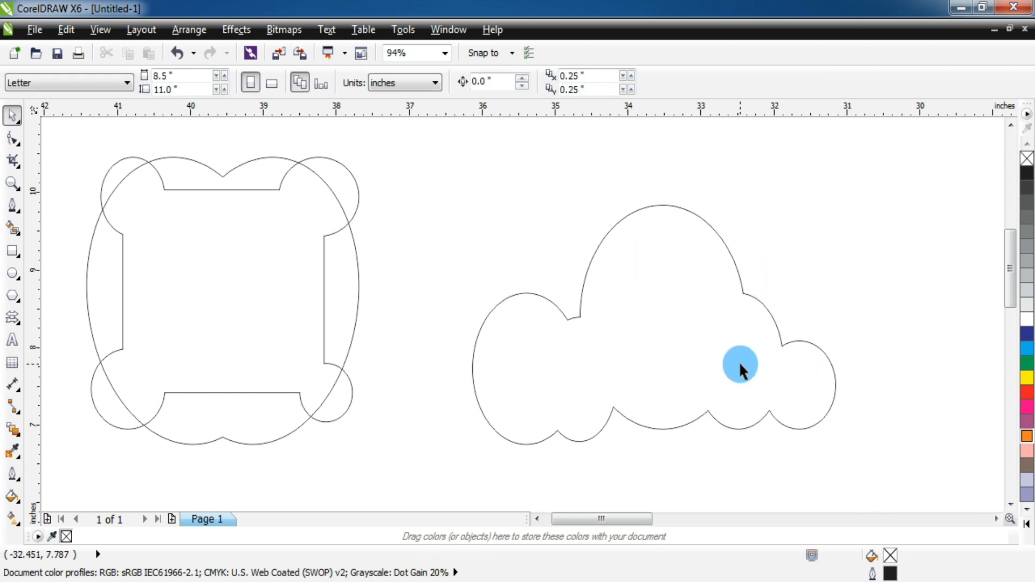
drag(739, 374, 679, 304)
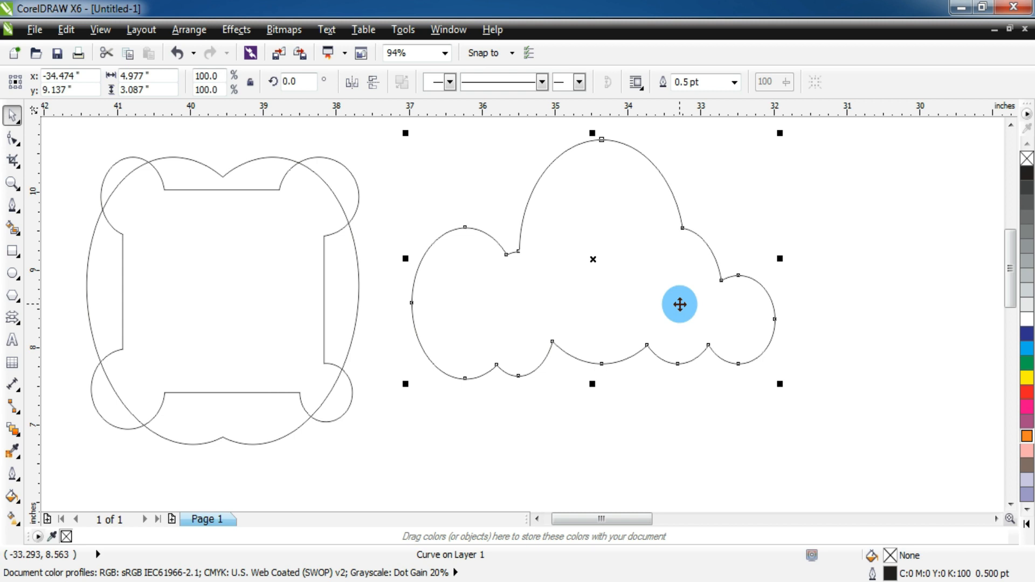
Step: Draw a near-circular ellipse about 3.41 inches wide and 3.26 inches high in the empty area below, between the cloud and the heart
click(996, 519)
click(995, 520)
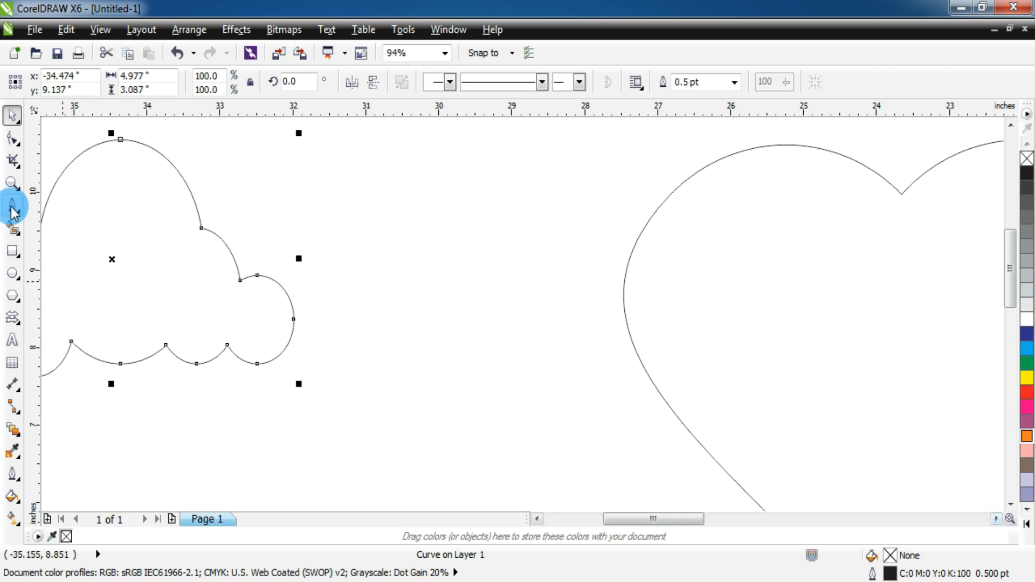
scroll(12, 186, down, 5)
click(12, 273)
mouse_move(374, 220)
mouse_down()
mouse_move(501, 374)
mouse_move(618, 468)
mouse_up()
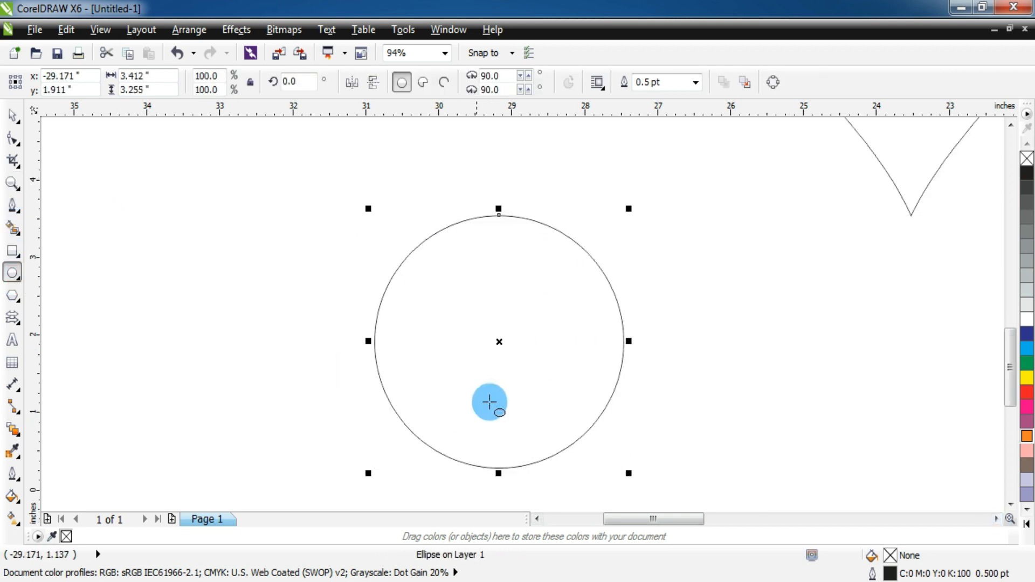
Step: Draw a closed pointed triangle about 1.13 inches wide and 1.62 inches high with the Pen tool, overlapping the circle's upper-left edge as an ear
click(9, 209)
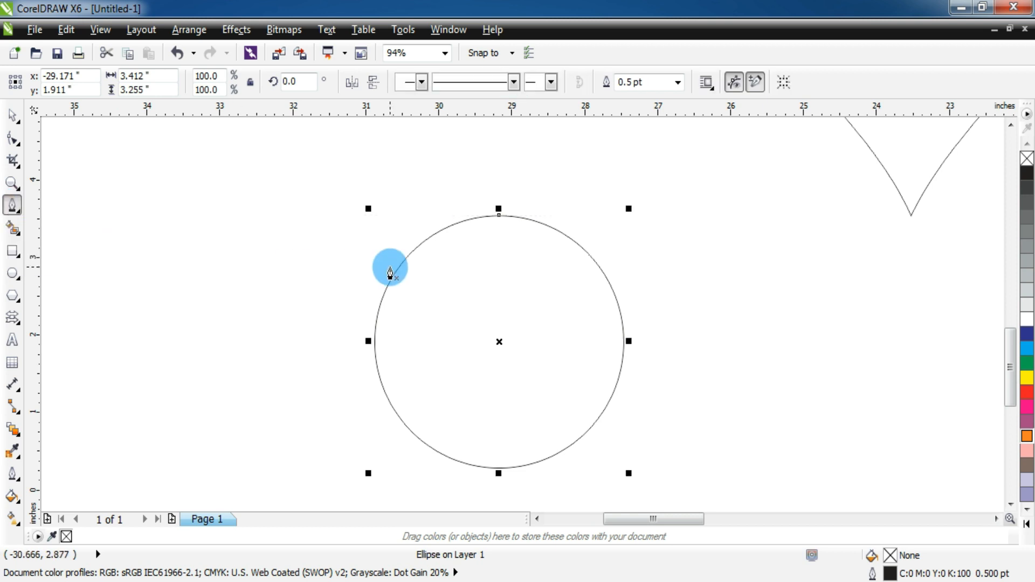
click(402, 262)
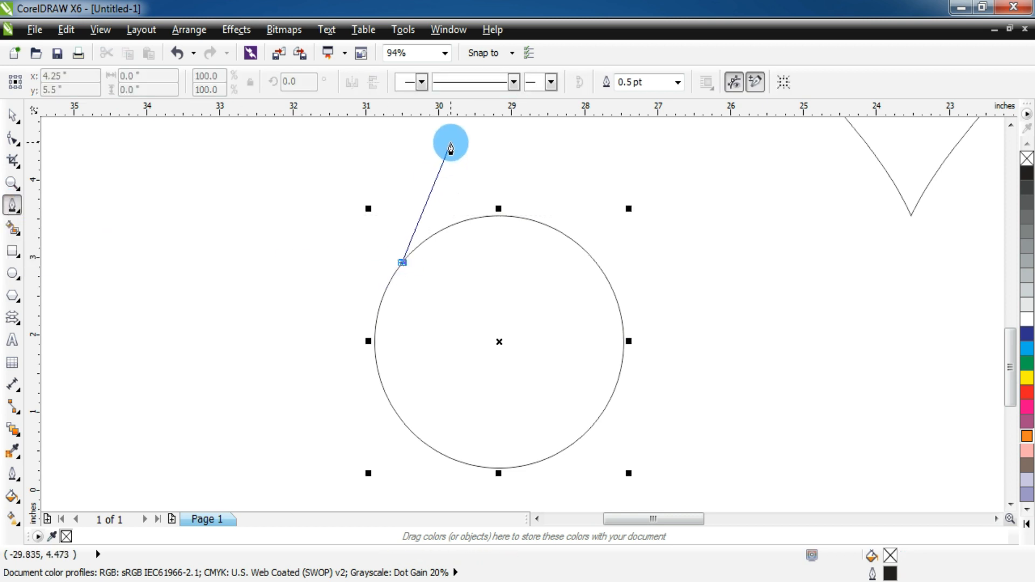
click(399, 139)
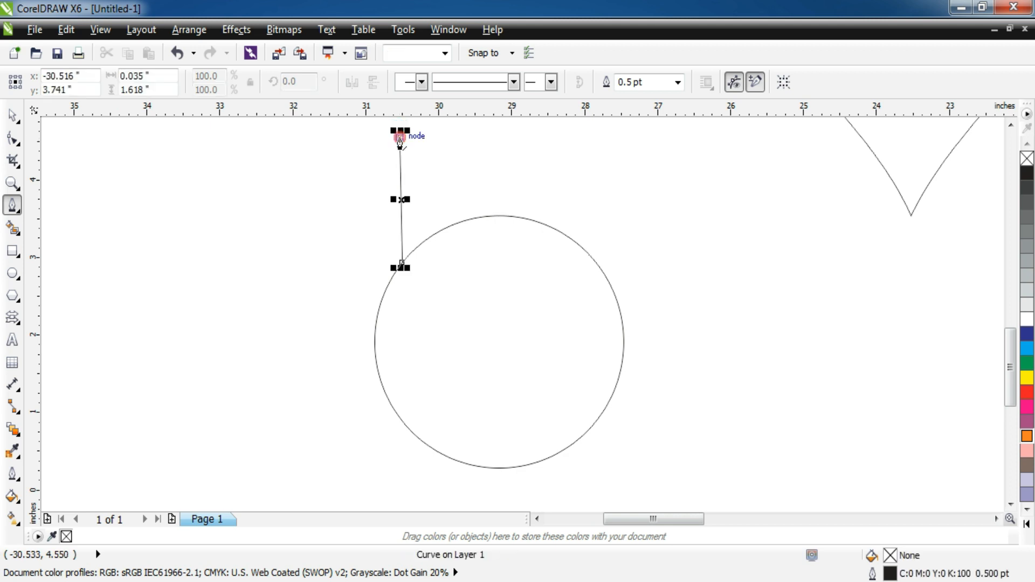
click(480, 259)
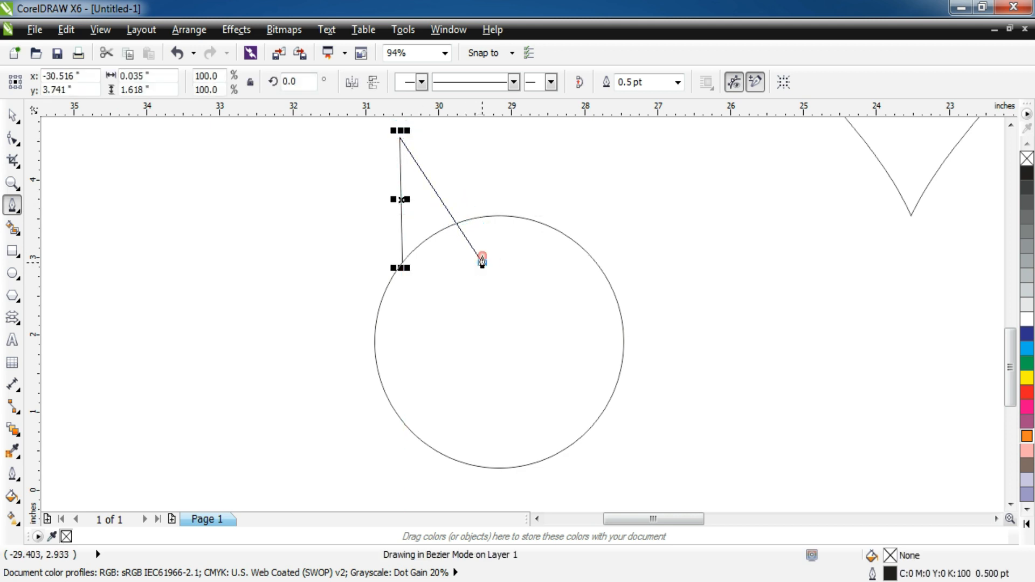
click(405, 263)
click(177, 216)
Step: Place a horizontally mirrored duplicate of the triangular ear on the circle's upper-right edge
click(13, 117)
click(468, 266)
click(442, 214)
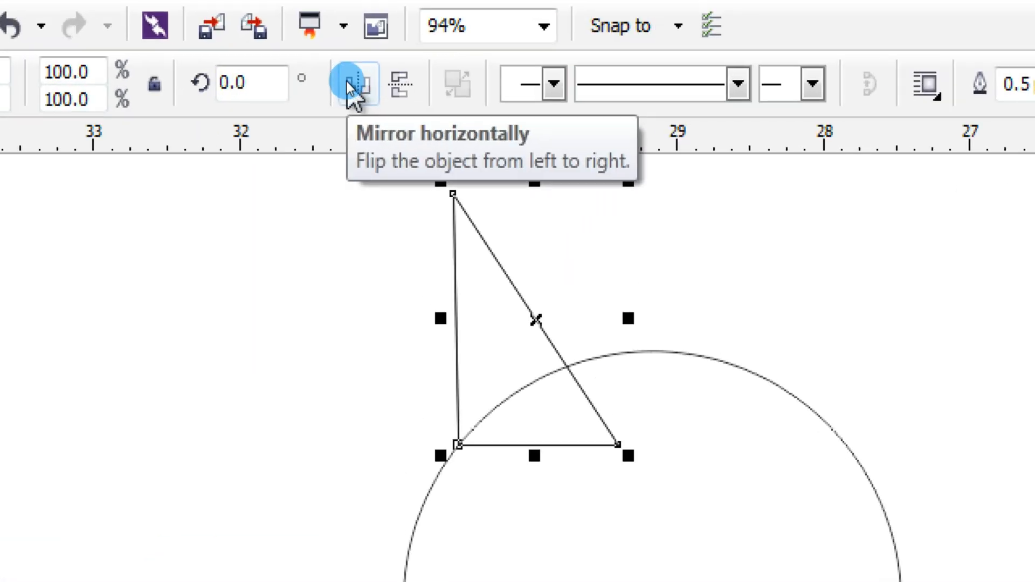
click(347, 82)
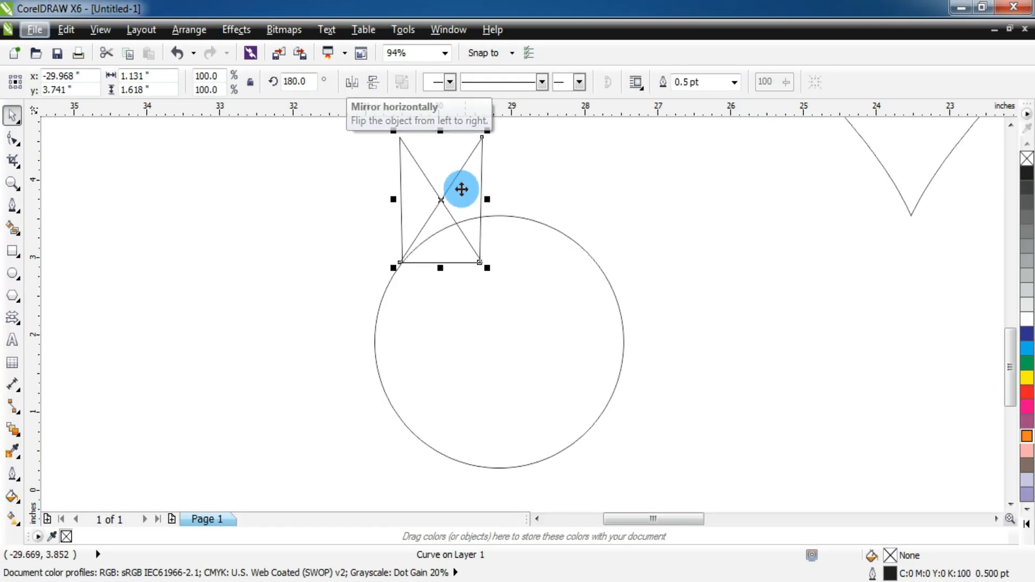
drag(476, 200, 596, 201)
click(661, 210)
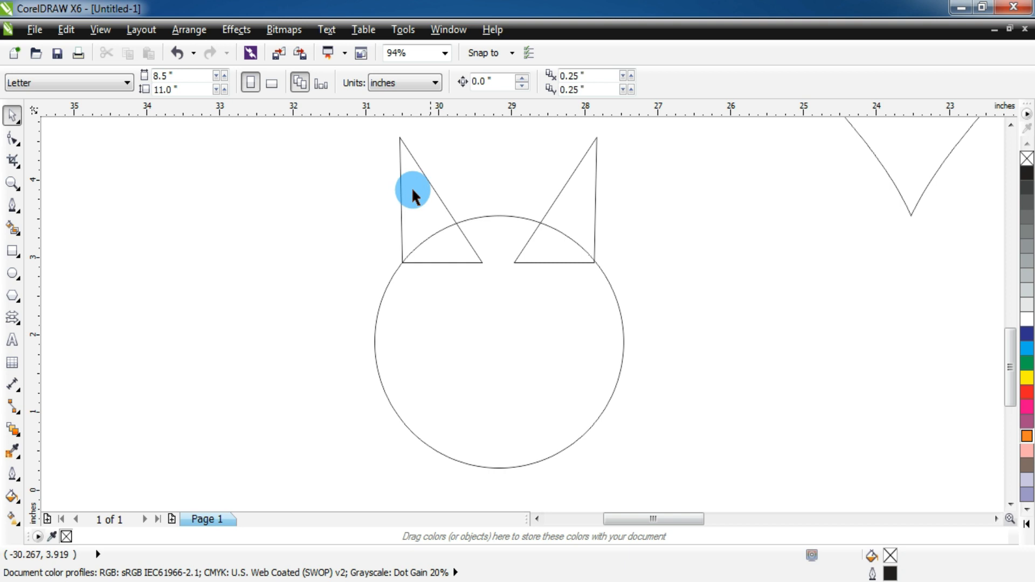
Step: Weld the circle and the two triangular ears into a single cat-head outline
drag(337, 128, 702, 479)
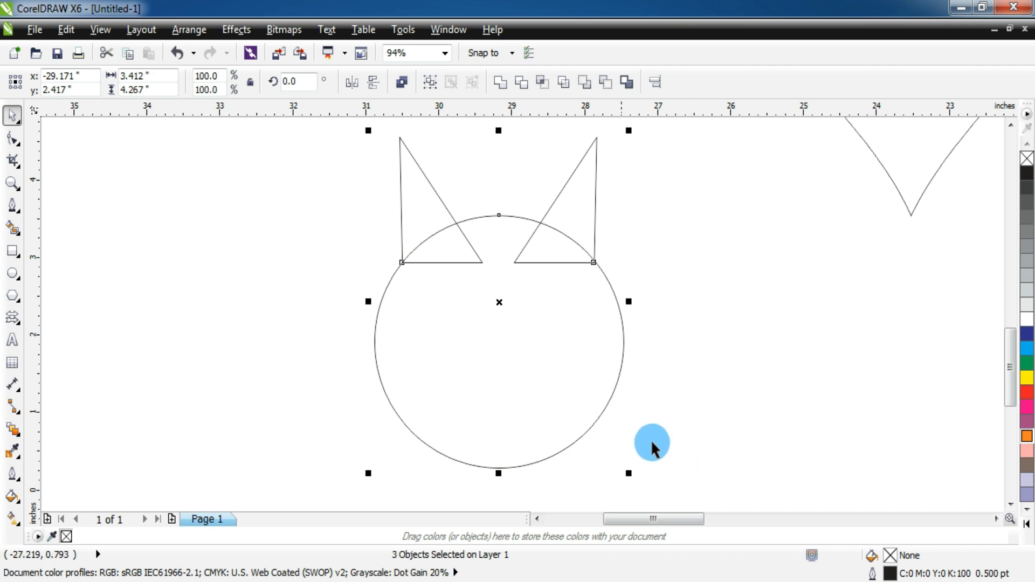
click(497, 83)
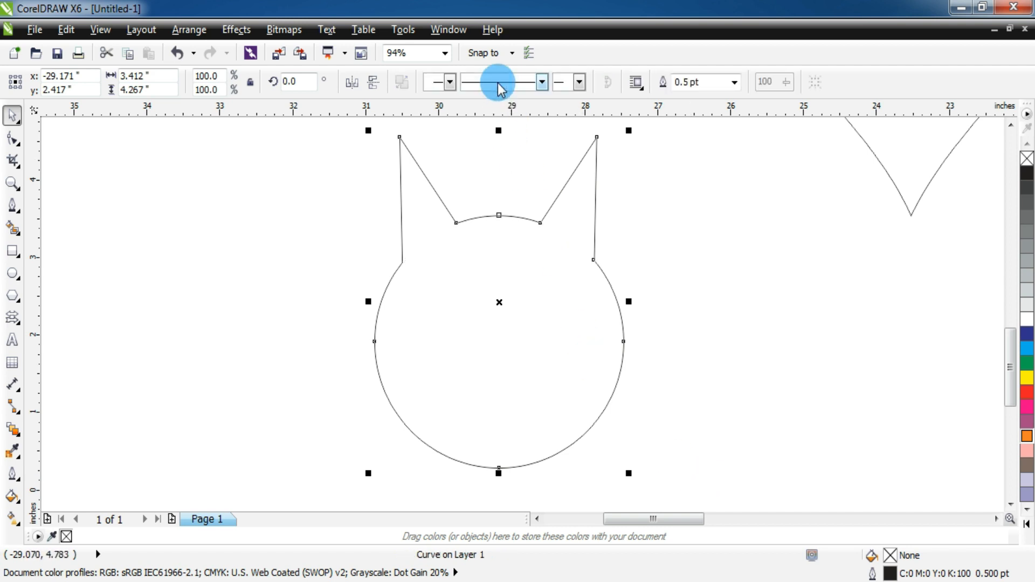
click(358, 248)
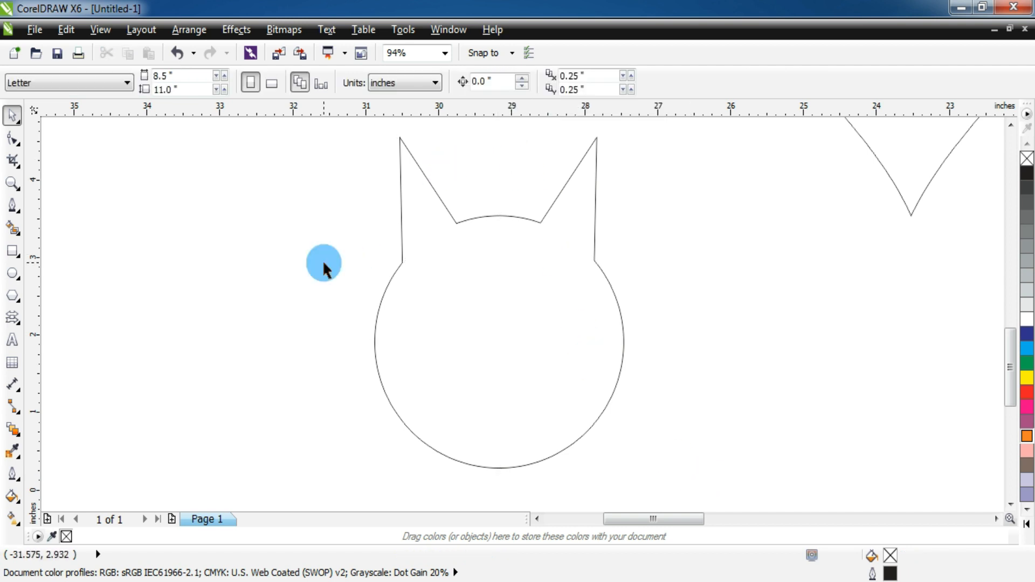
drag(459, 326, 620, 320)
drag(699, 326, 480, 340)
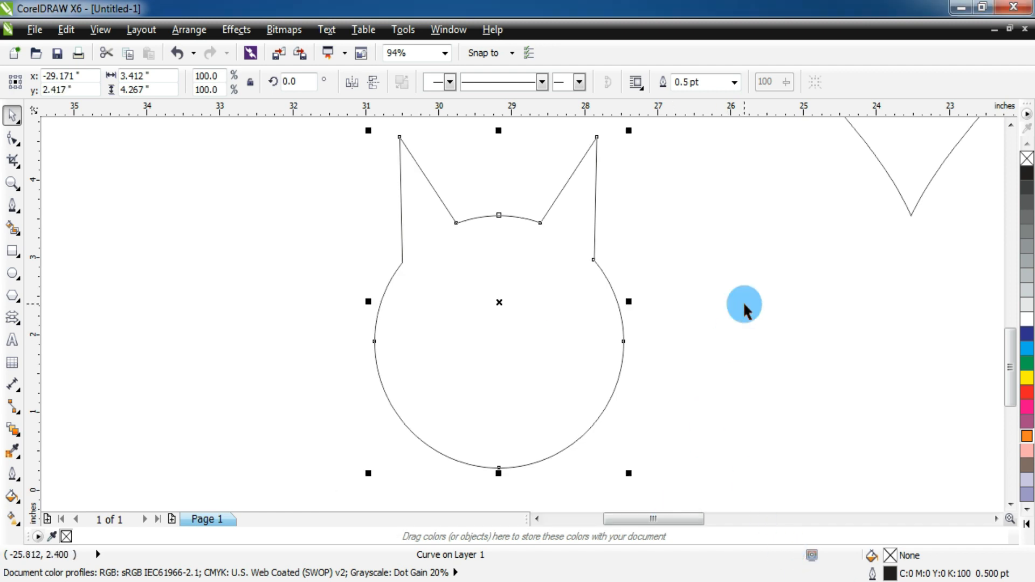
click(743, 305)
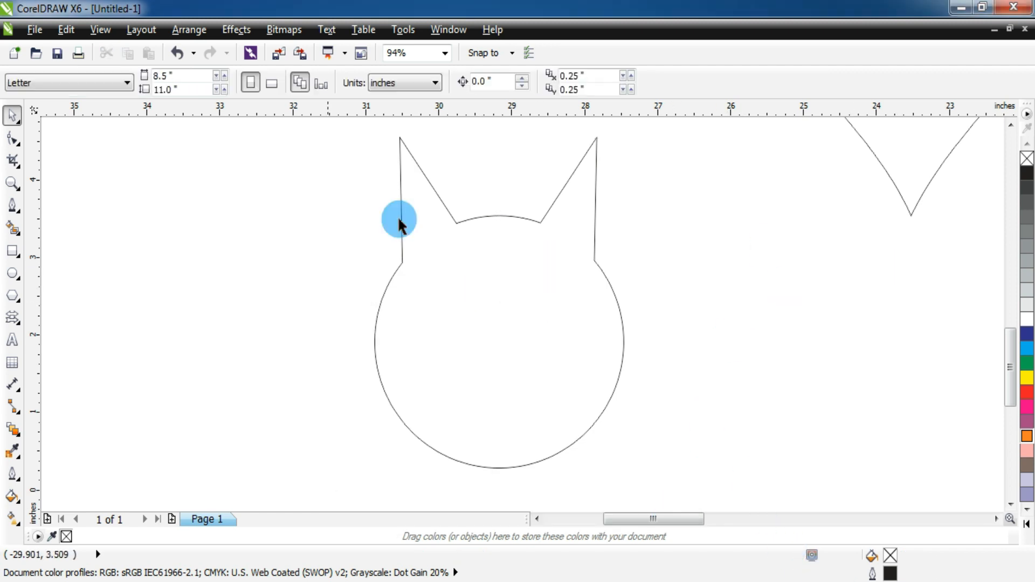
Step: Move the large heart about 0.7 inch up
click(25, 189)
right_click(385, 251)
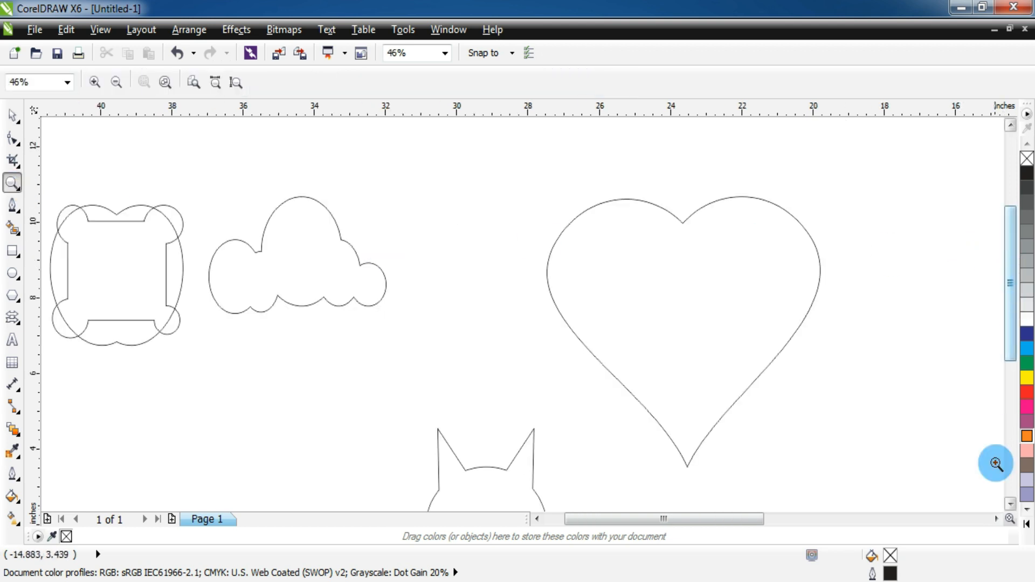
click(994, 520)
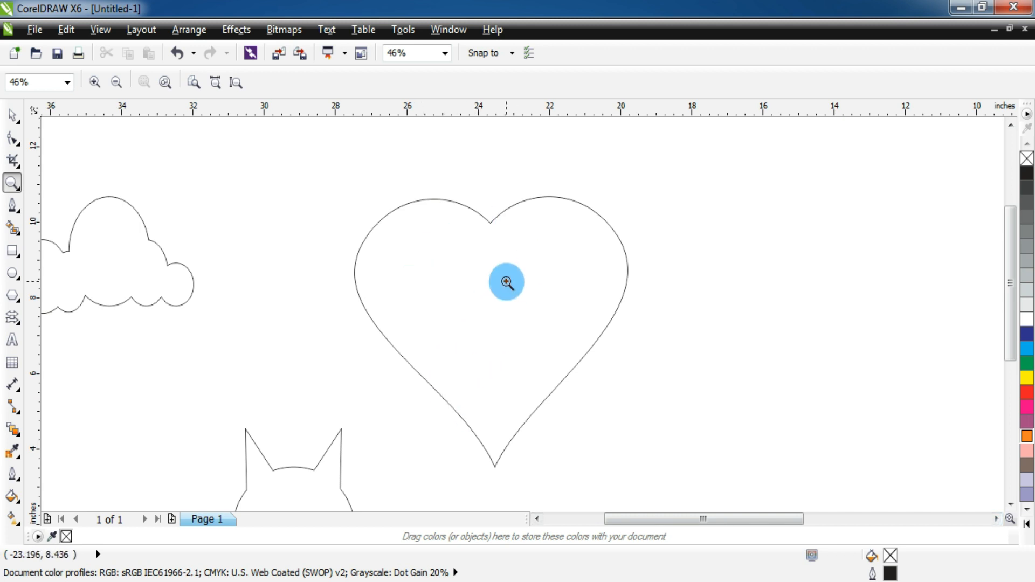
click(6, 122)
drag(470, 323, 464, 291)
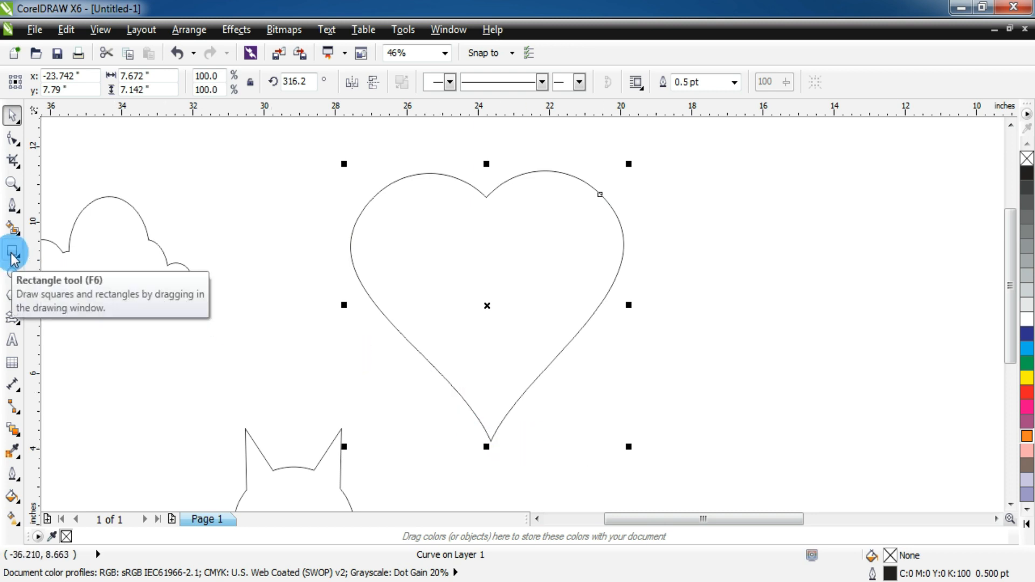
Step: Draw a rectangle about 9.45 inches wide and 4.89 inches high over the lower part of the heart
click(12, 253)
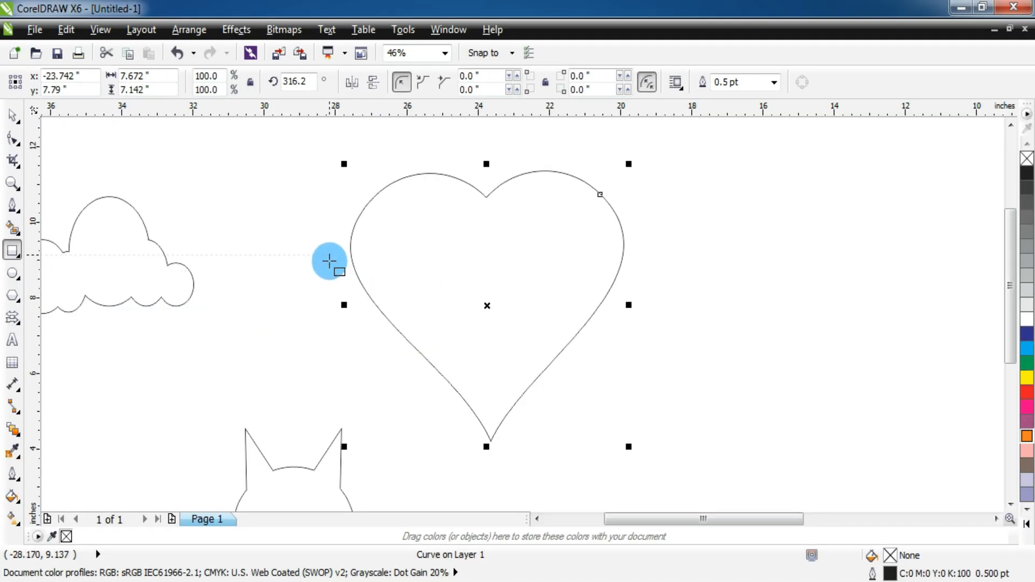
drag(329, 261, 666, 460)
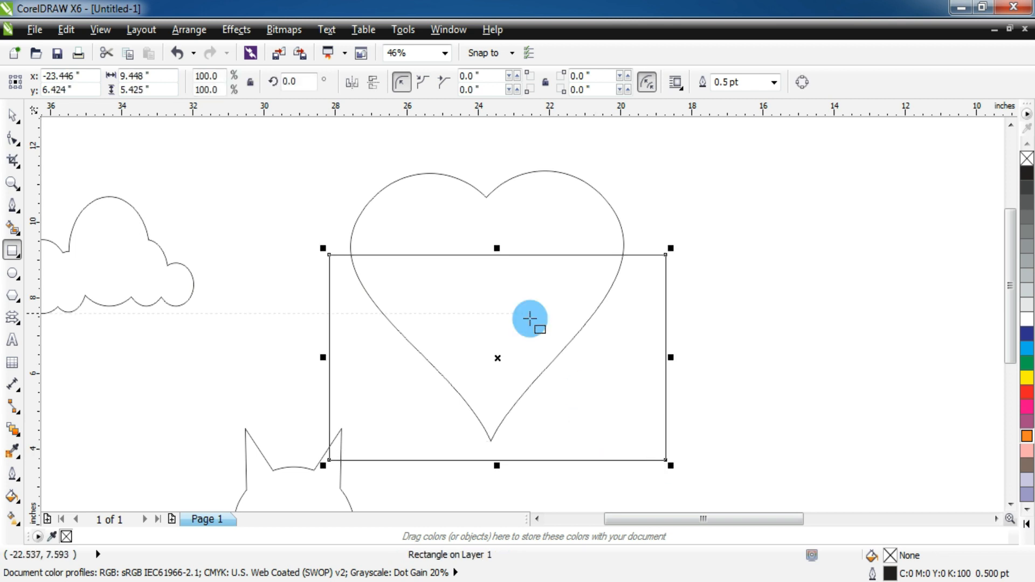
drag(497, 252, 496, 275)
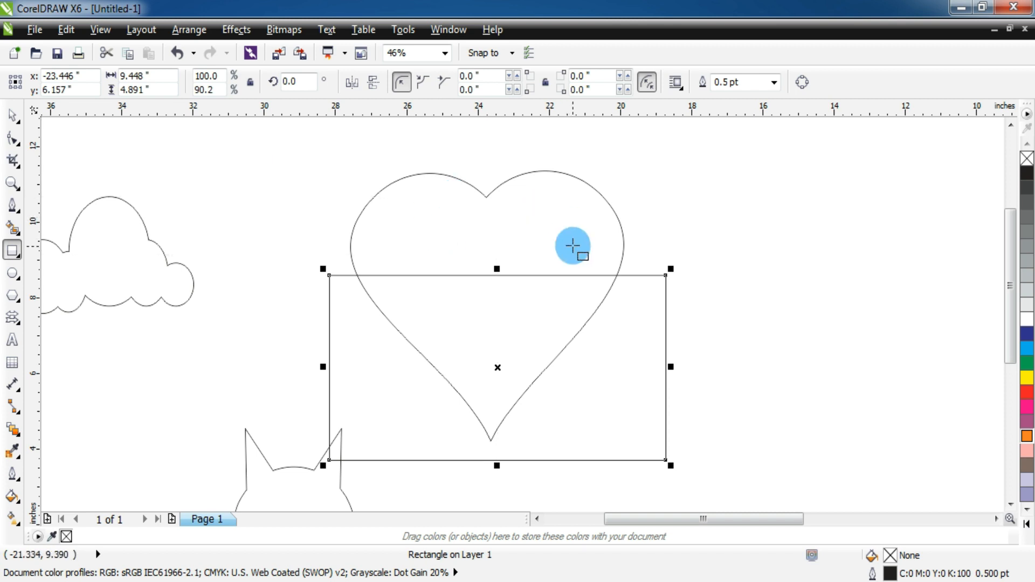
Step: Move the cat-head outline about 4.5 inches left and 0.6 inch up, clear of the rectangle
click(12, 117)
drag(266, 485, 103, 456)
click(515, 224)
click(573, 220)
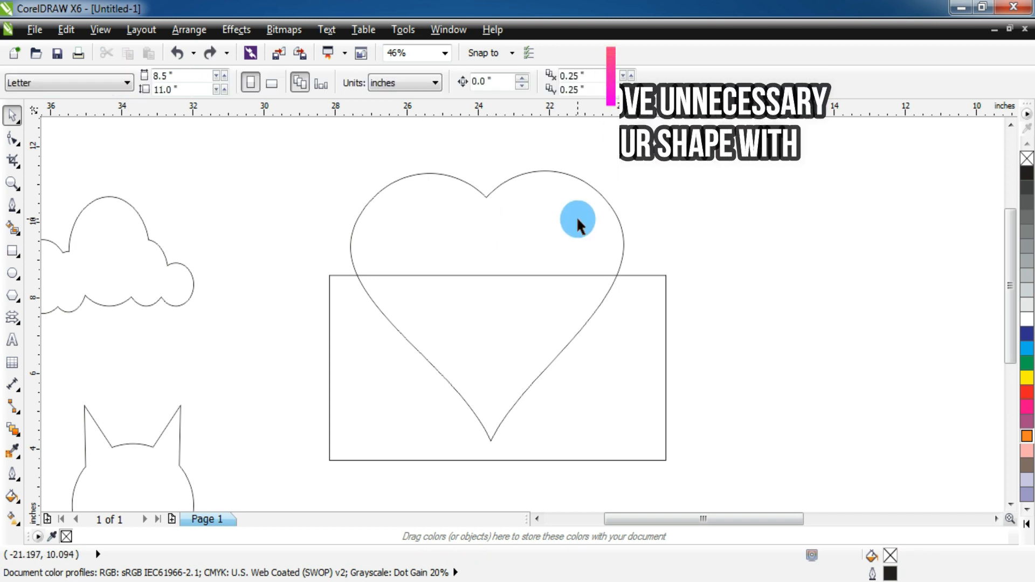
Step: Trim the lower part of the heart with the overlapping rectangle
click(658, 431)
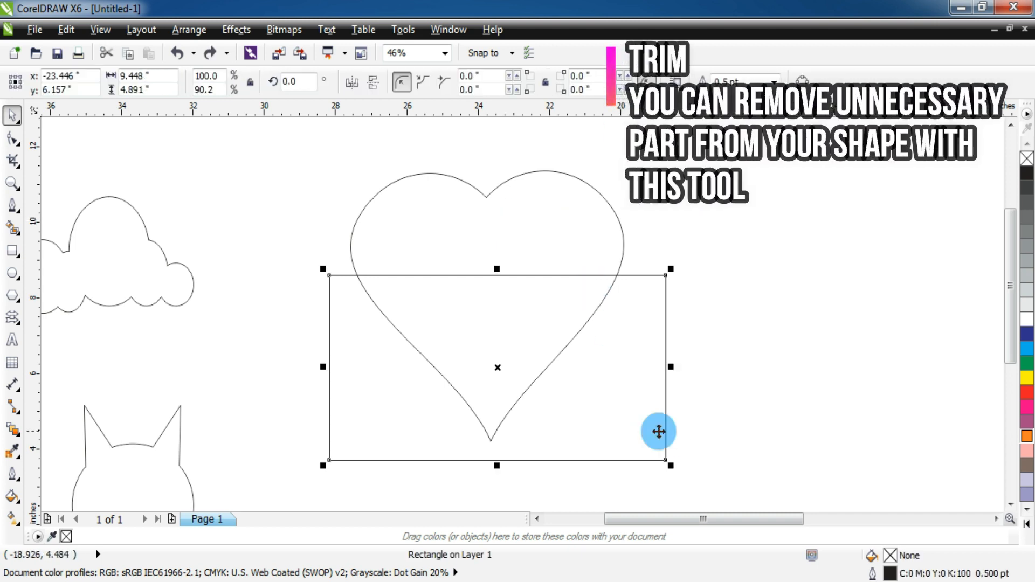
shift+click(591, 201)
click(580, 194)
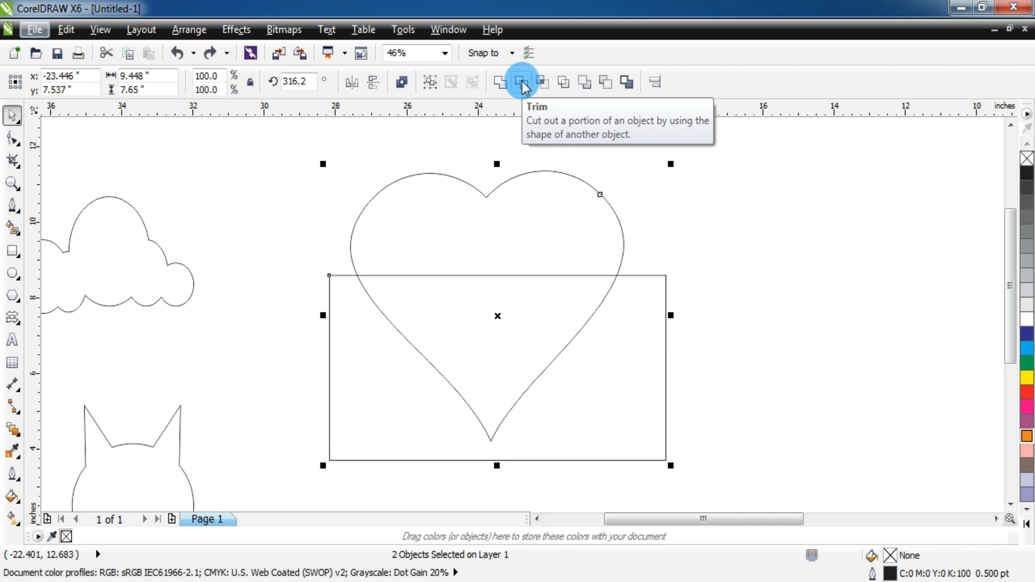
click(522, 81)
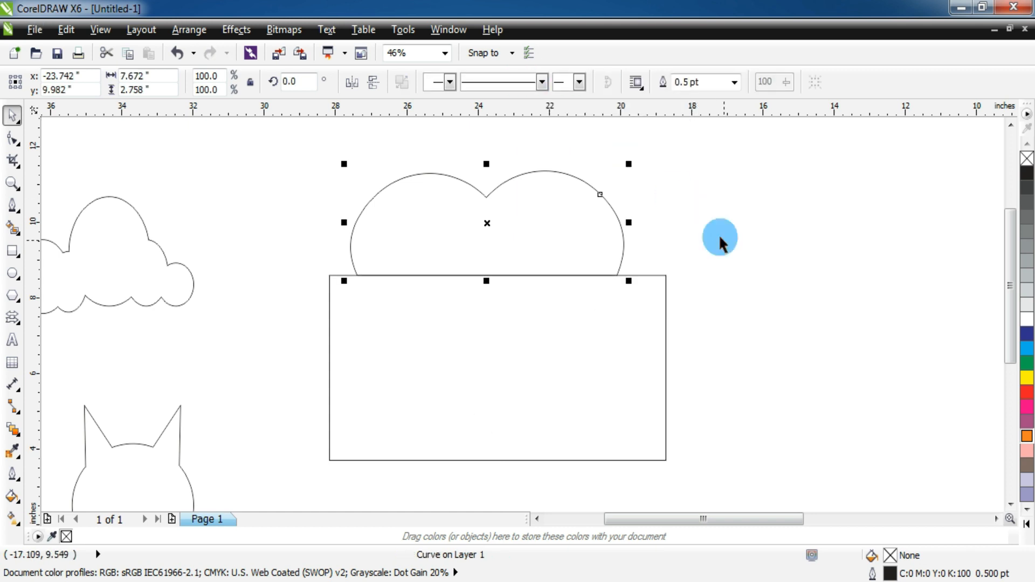
Step: Move the trimmed heart about 9 inches right and the rectangle about 2.8 inches left and 4.5 inches up
click(568, 352)
drag(529, 328, 515, 367)
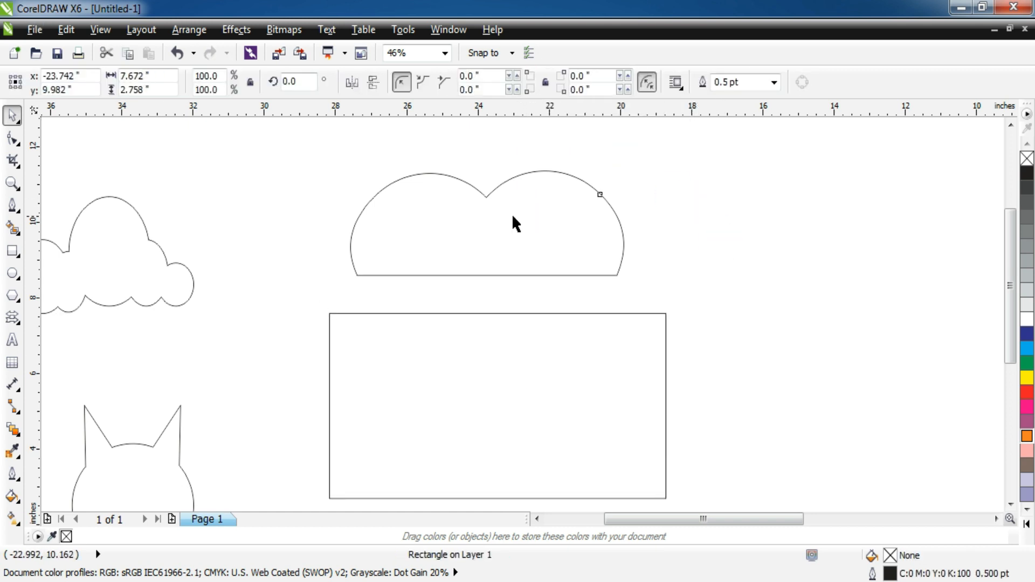
drag(512, 215, 636, 221)
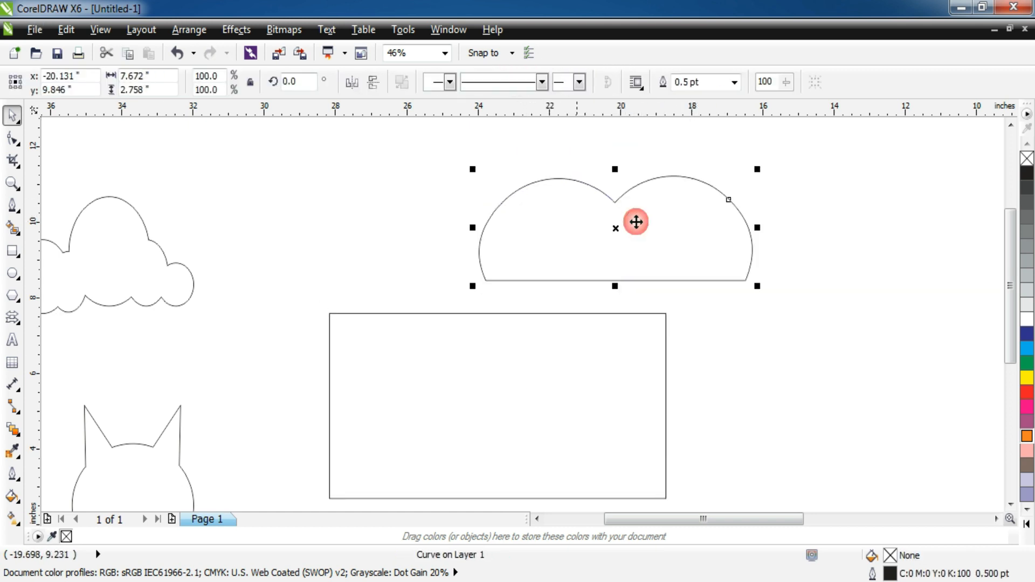
click(519, 343)
drag(548, 224, 741, 199)
drag(559, 370, 460, 154)
Step: Add the artistic text "intelli" in Arial and enlarge it to about 7.1 inches wide in the empty area between the shapes
click(24, 345)
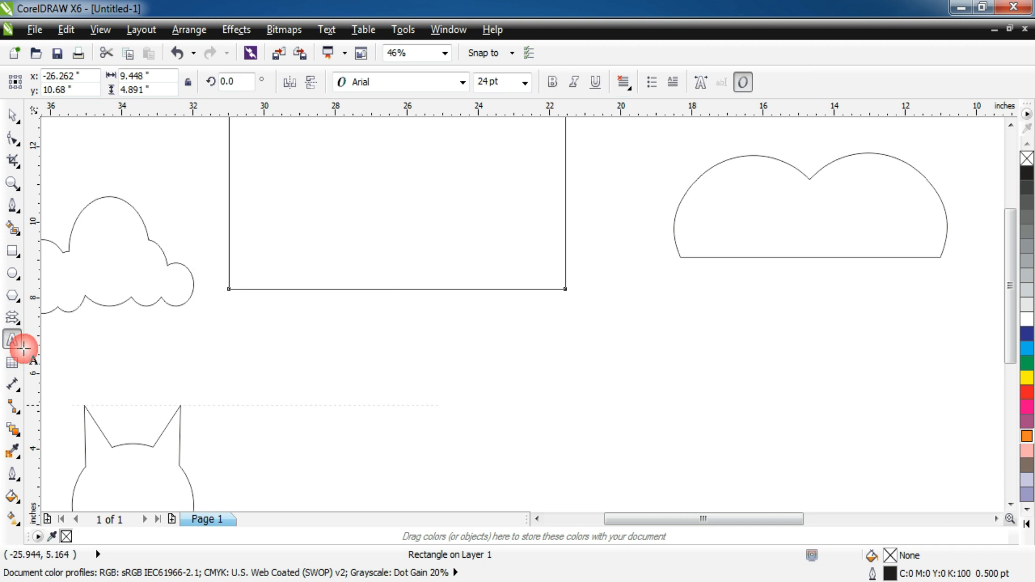
click(452, 362)
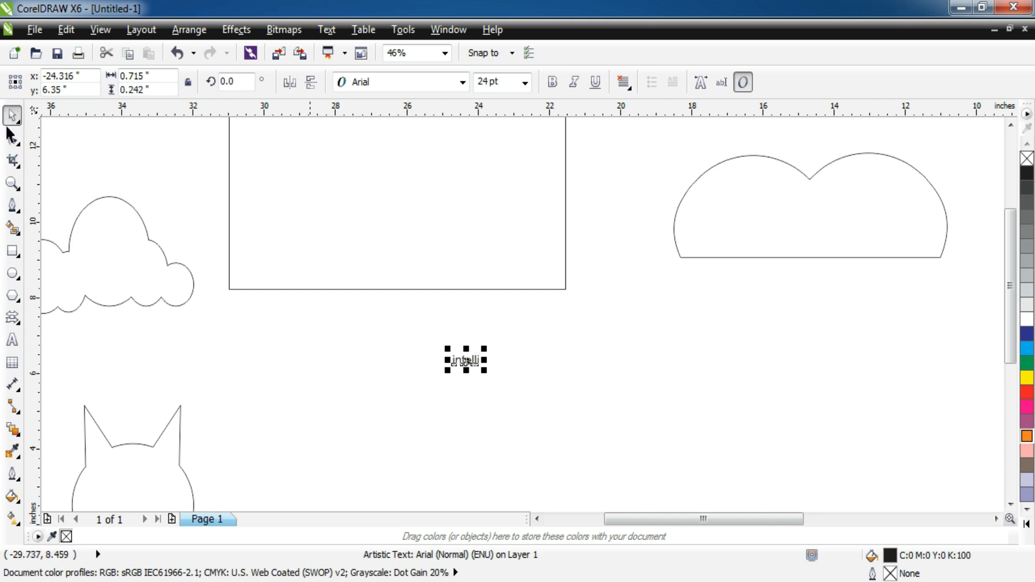
click(489, 371)
drag(489, 372, 718, 481)
drag(718, 428, 670, 447)
Step: Move the rectangle about 3.2 inches right and 8.2 inches down so that it overlaps the lower half of the text
drag(446, 186, 561, 489)
click(1010, 504)
click(1010, 504)
Step: Trim the text's lower half with the rectangle and separate them, moving the rectangle about 10.5 inches right and the text about 4.9 inches left
click(649, 452)
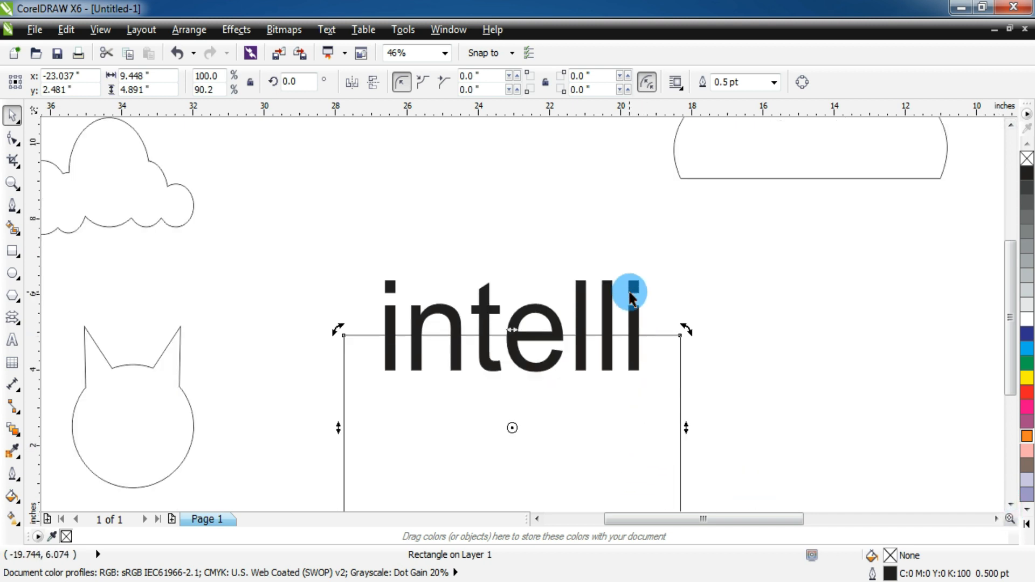
shift+click(631, 288)
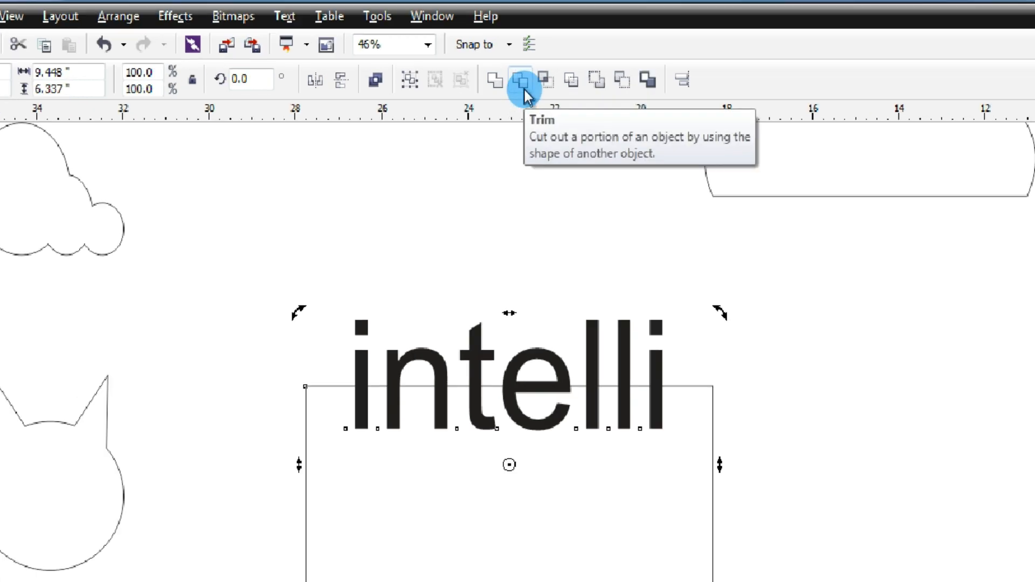
key(alt)
click(524, 89)
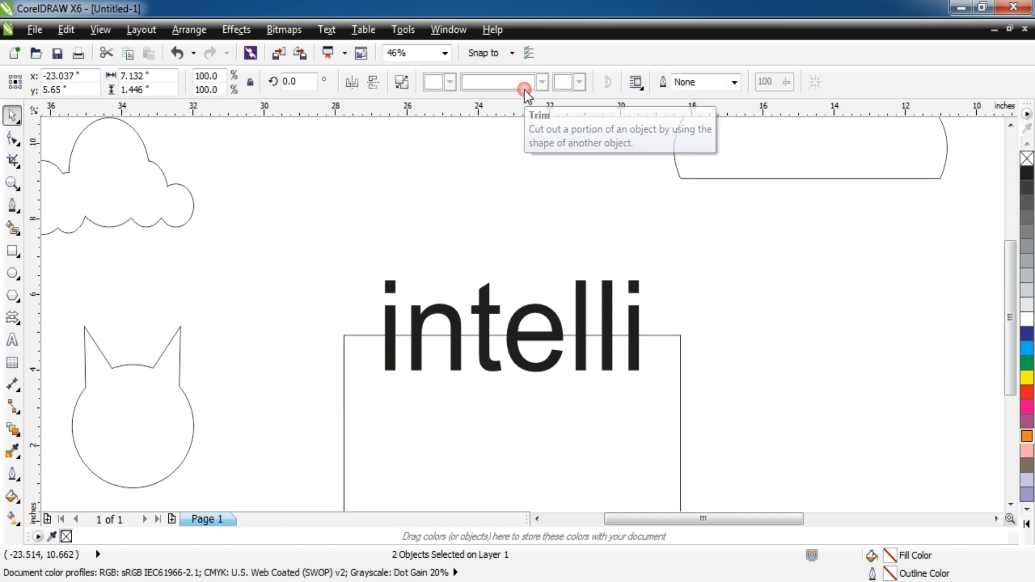
drag(447, 407, 831, 337)
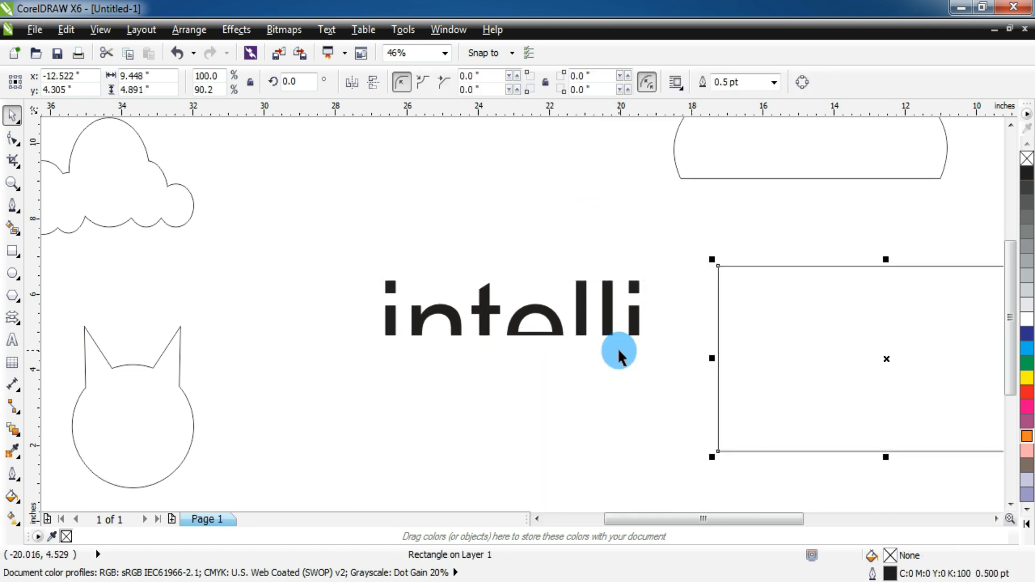
drag(610, 334, 431, 260)
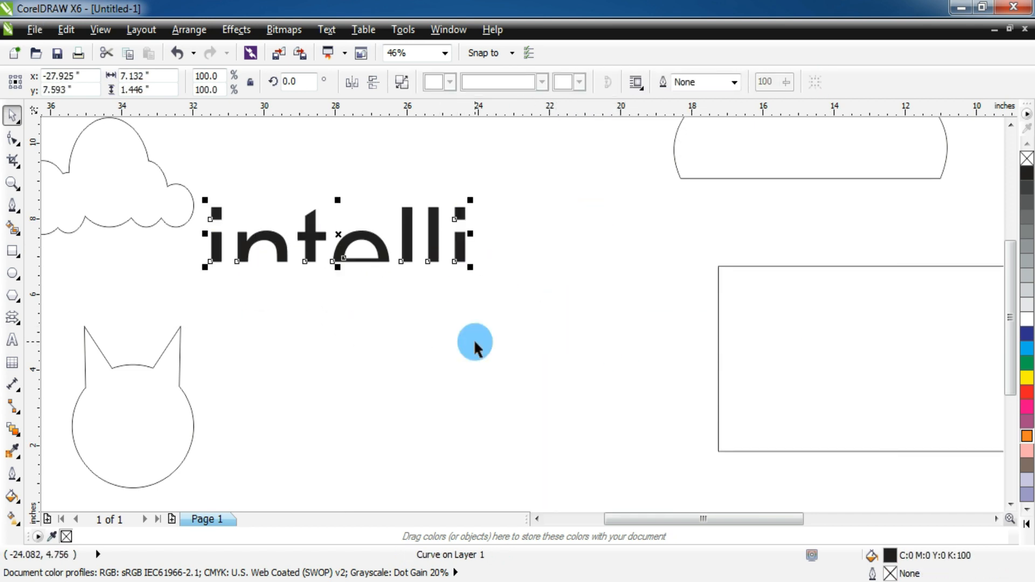
Step: Move the cat-head outline about 10.4 inches right into the empty area below the trimmed text
drag(173, 397, 552, 375)
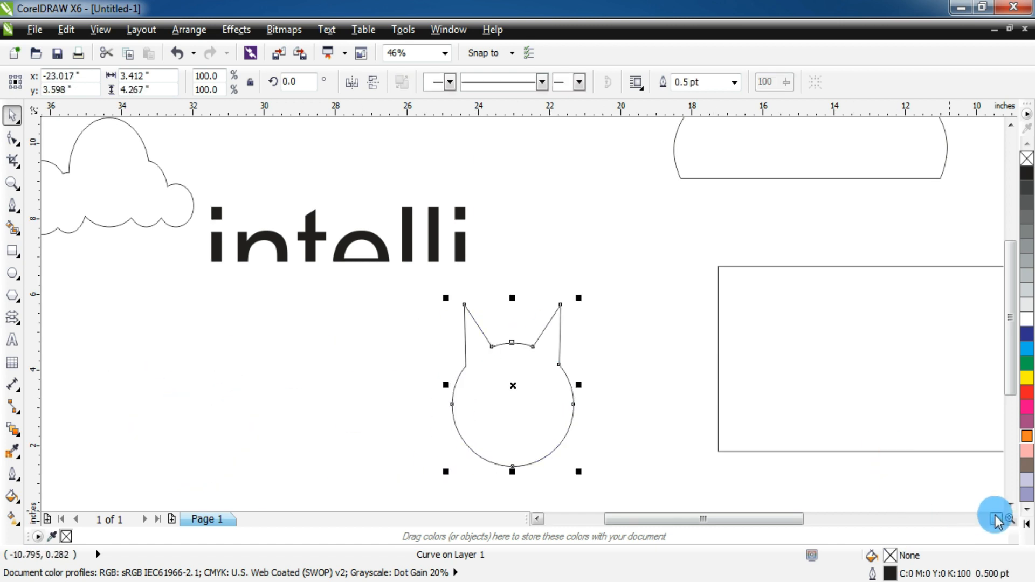
click(1010, 504)
drag(527, 305, 517, 327)
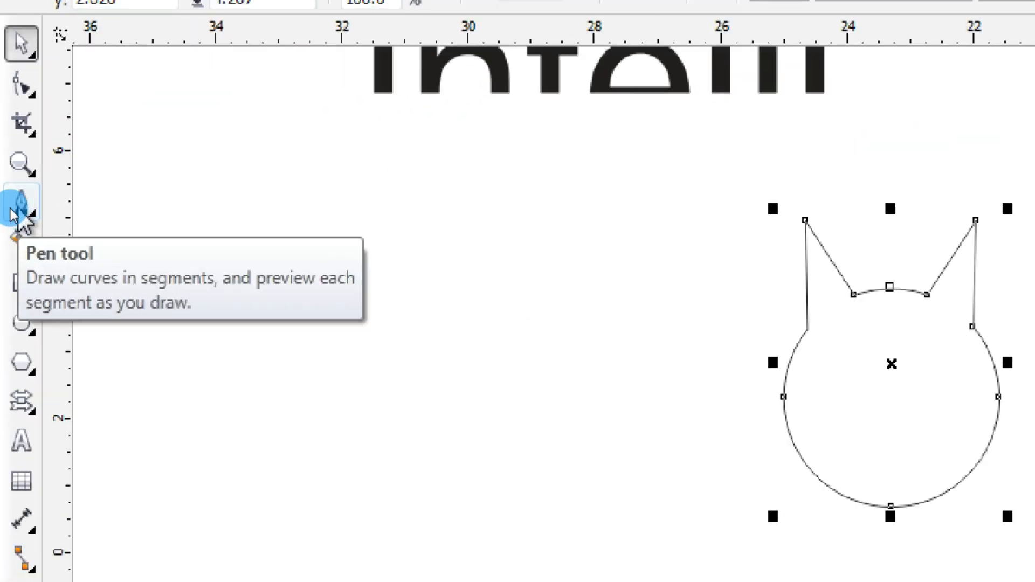
Step: Draw a closed triangle about 4.79 inches wide and 4.36 inches high with the Pen tool, crossing the cat head diagonally over its lower-right part
click(12, 207)
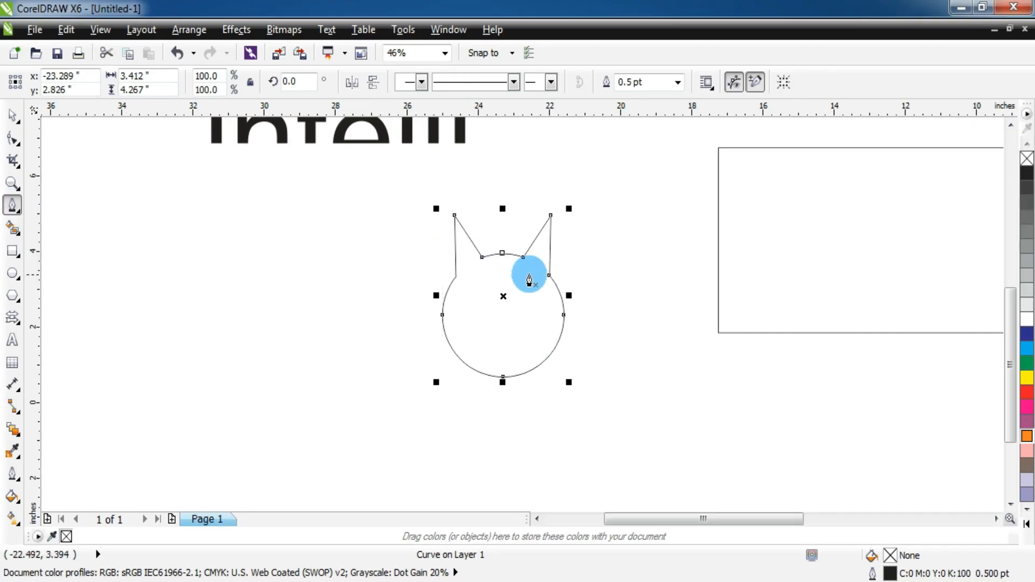
click(564, 226)
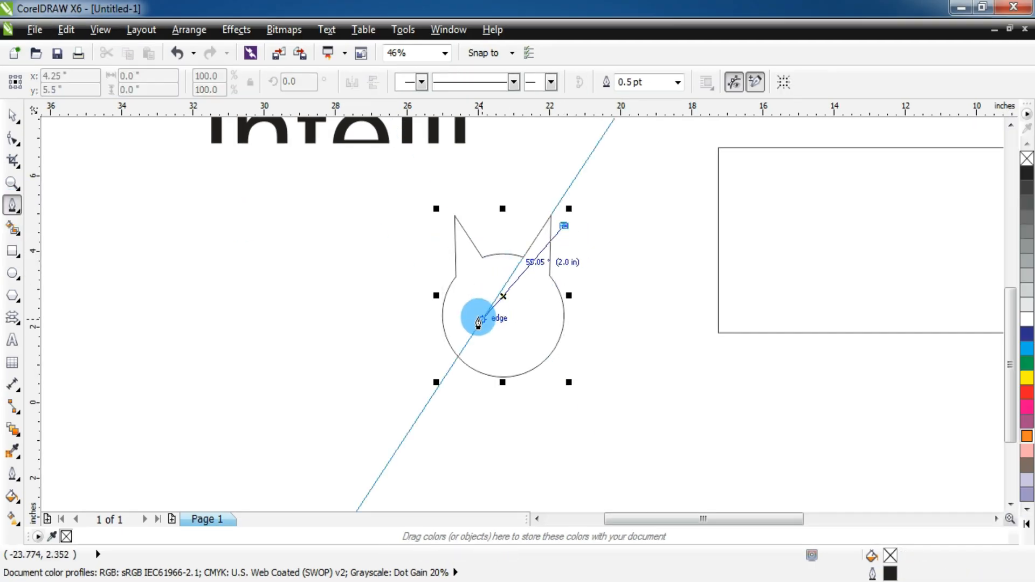
click(426, 387)
drag(596, 403, 595, 378)
click(564, 226)
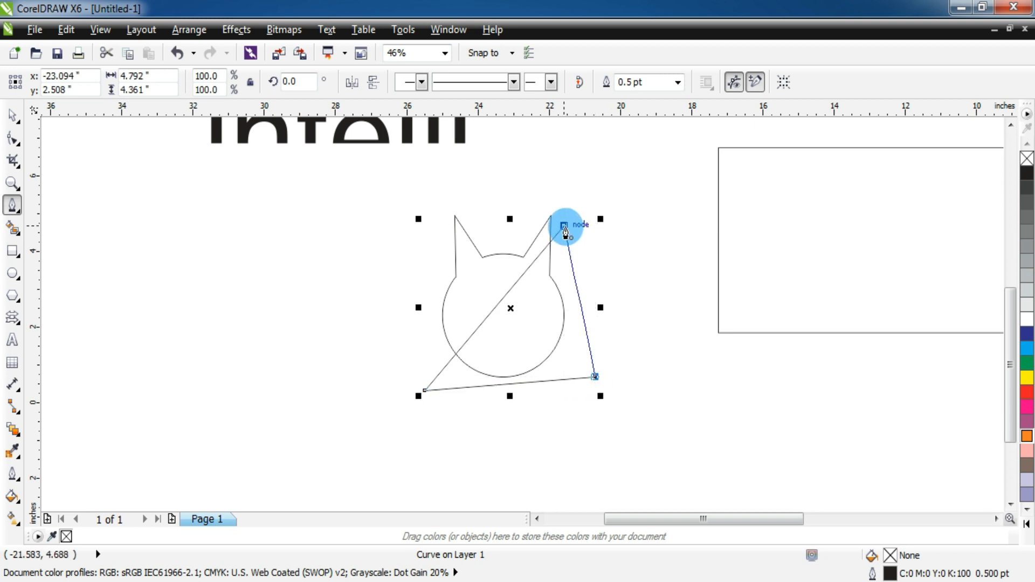
Step: Trim the lower-right part of the cat head with the overlapping triangle
click(12, 115)
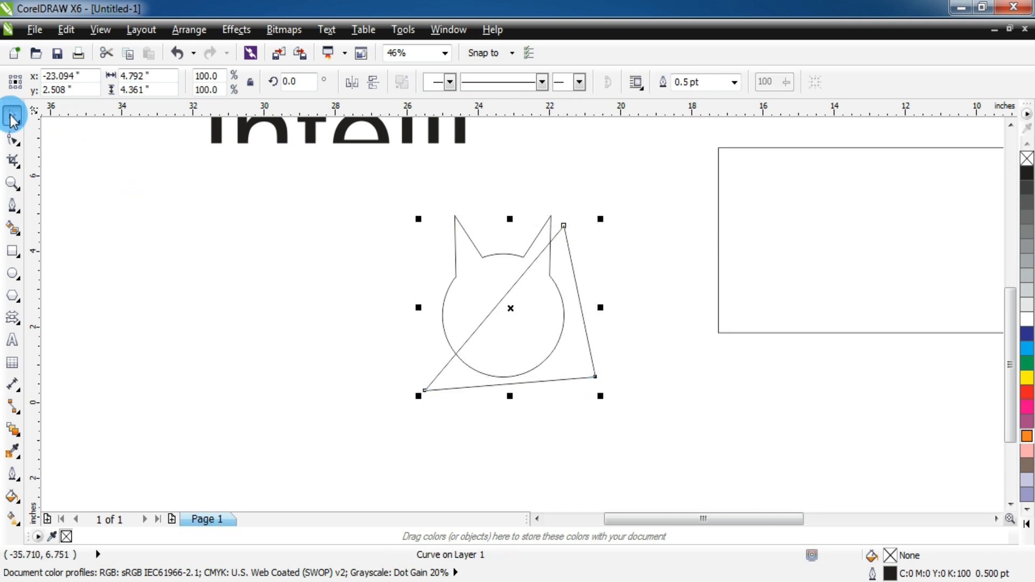
click(365, 215)
drag(667, 391, 665, 426)
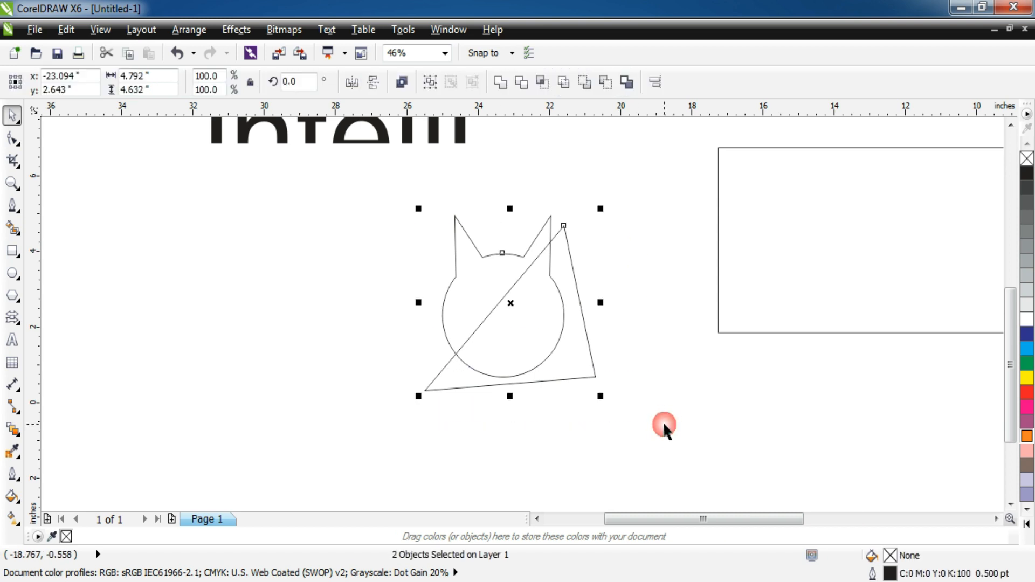
click(519, 86)
click(597, 348)
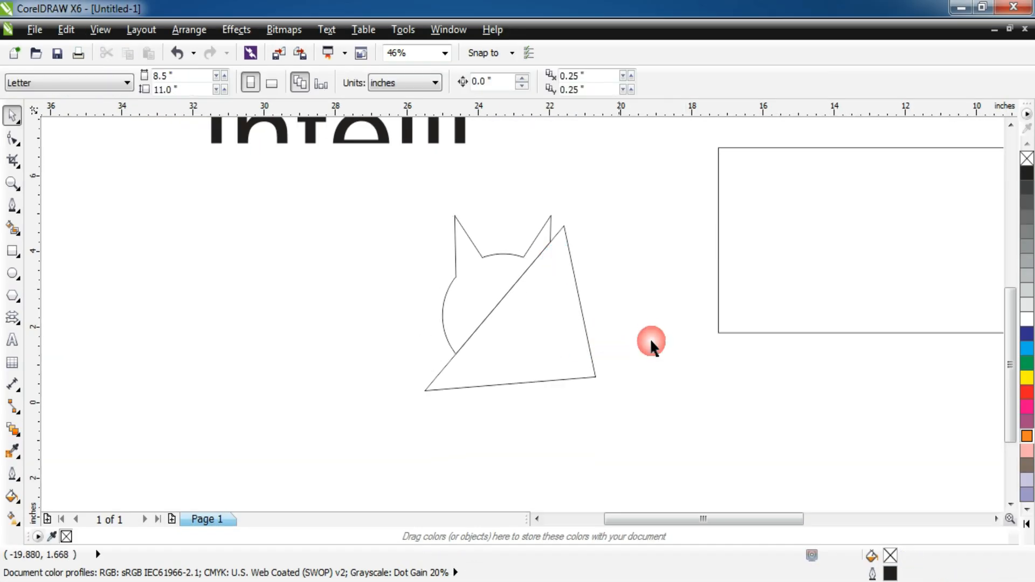
Step: Move the triangle about 2.4 inches right and the trimmed cat head about 2.1 inches left and 0.3 inch down
drag(518, 311, 612, 312)
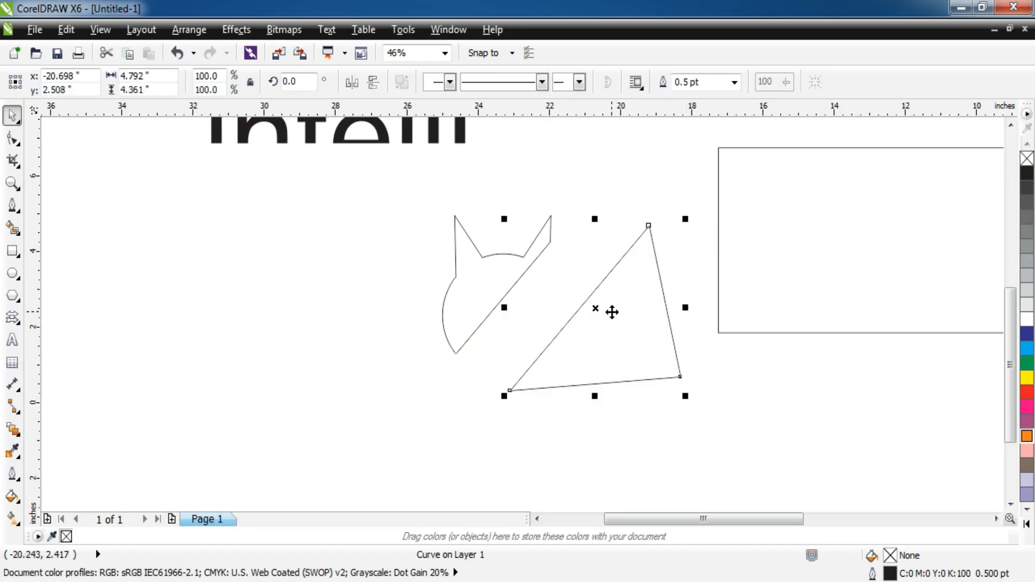
drag(480, 276, 405, 285)
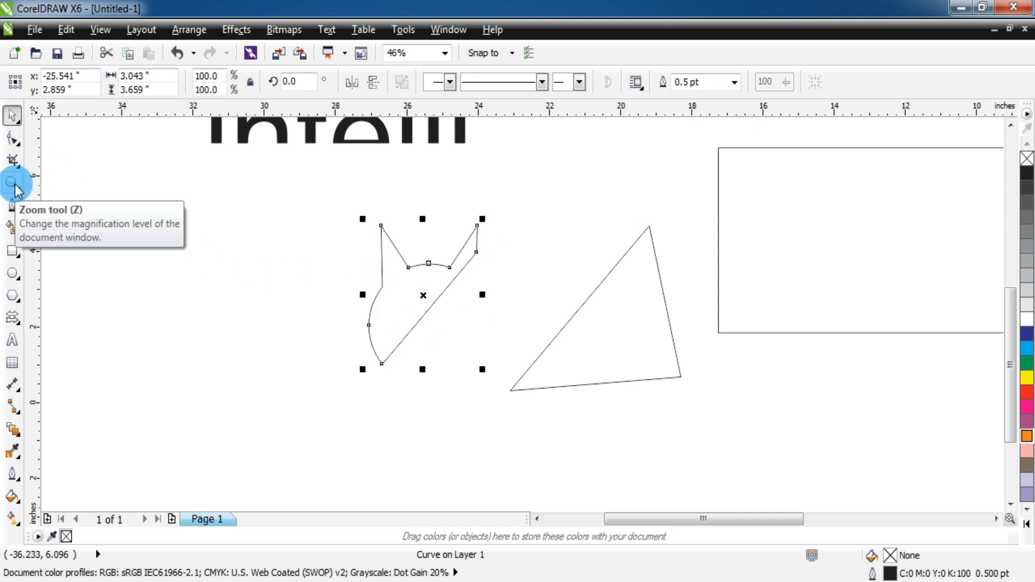
mouse_move(362, 527)
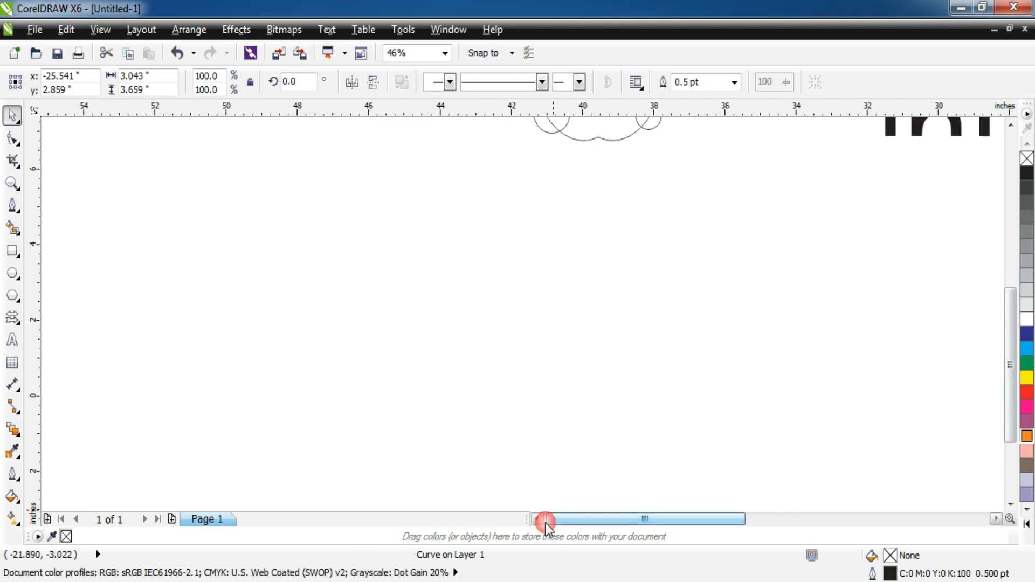
Step: Draw an ellipse about 6.27 by 6.25 inches and a wider one about 8.54 by 6.05 inches overlapping it in the empty area
click(20, 278)
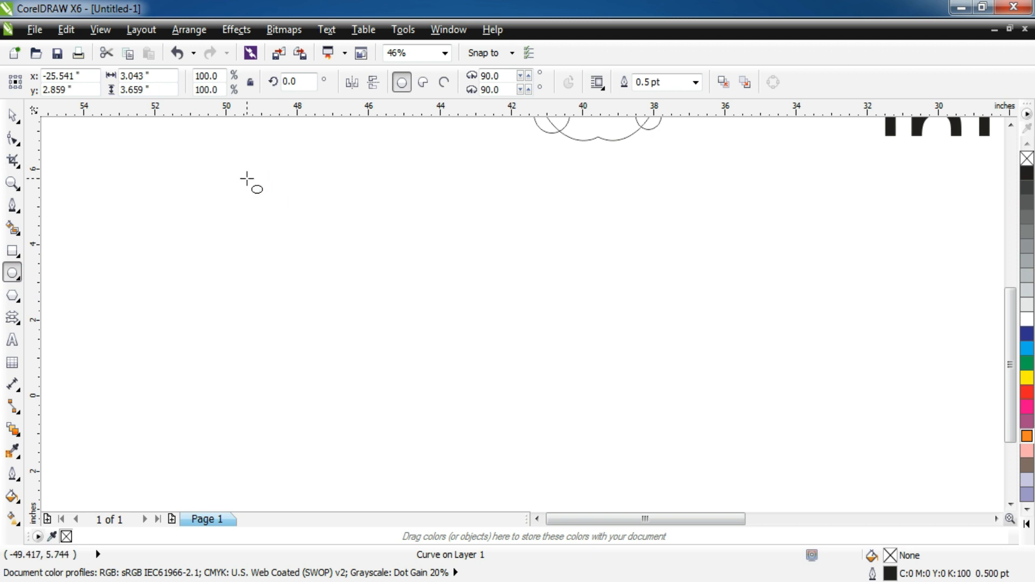
drag(261, 196, 484, 432)
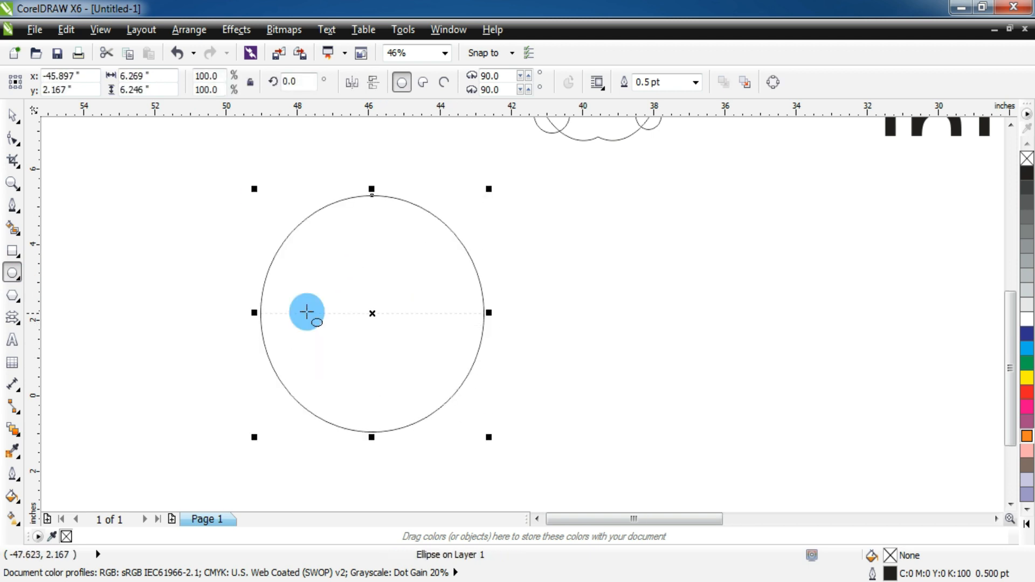
drag(227, 218, 531, 448)
drag(499, 302, 492, 304)
drag(461, 255, 462, 255)
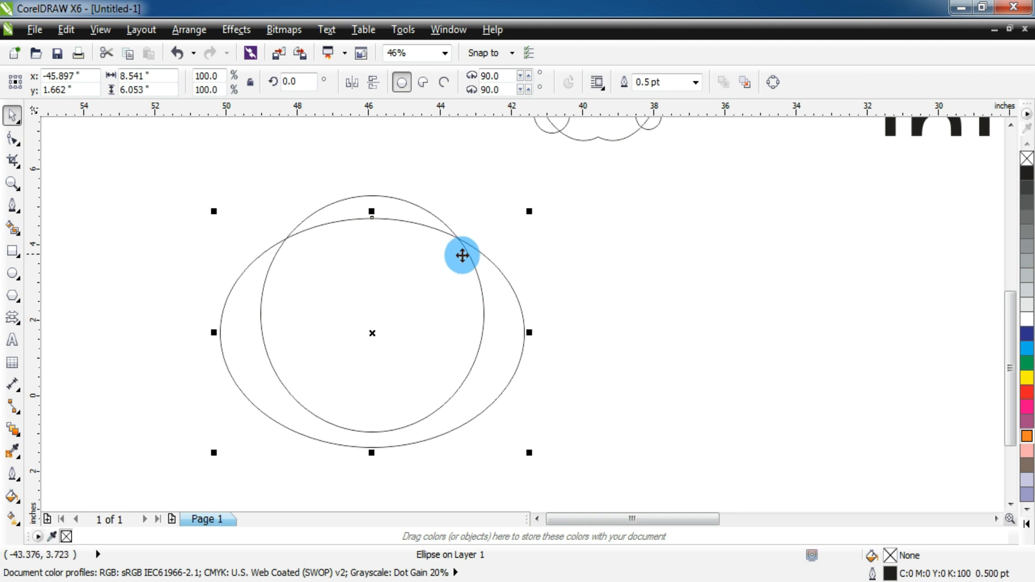
Step: Resize the wider ellipse to about 7.84 by 5.67 inches so the rounder one extends above it
drag(371, 212, 371, 226)
drag(215, 338, 227, 341)
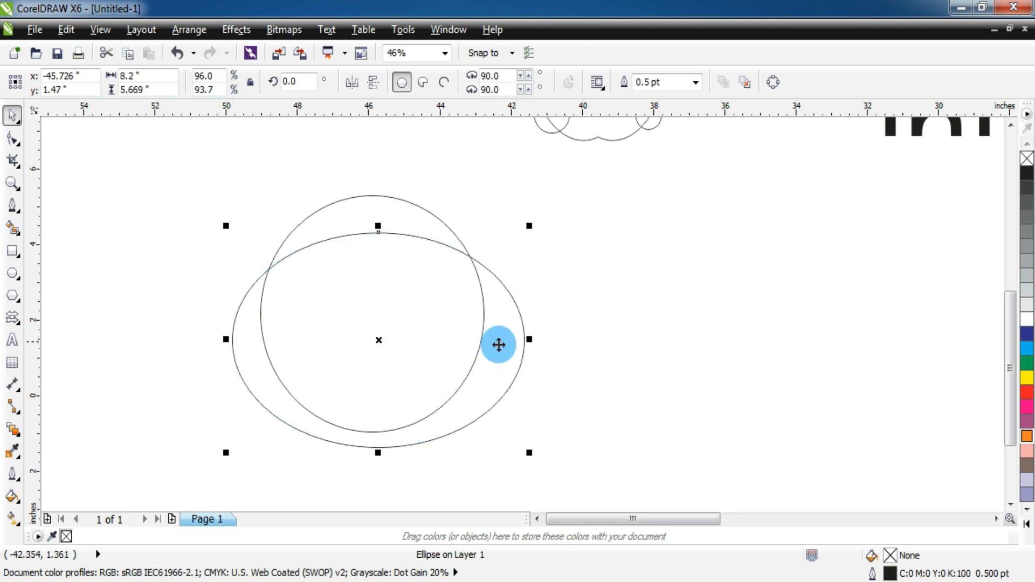
drag(529, 338, 517, 340)
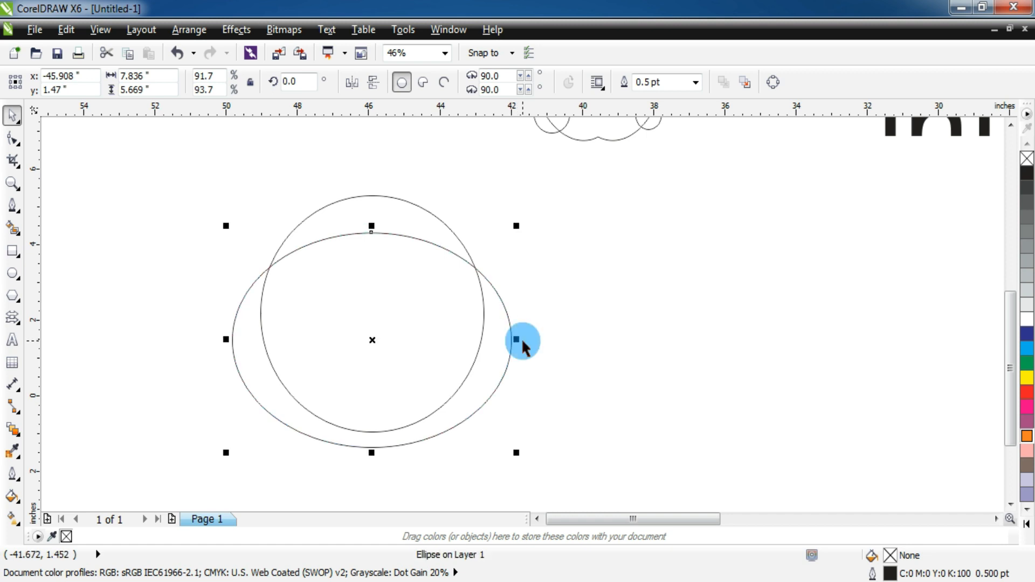
click(617, 280)
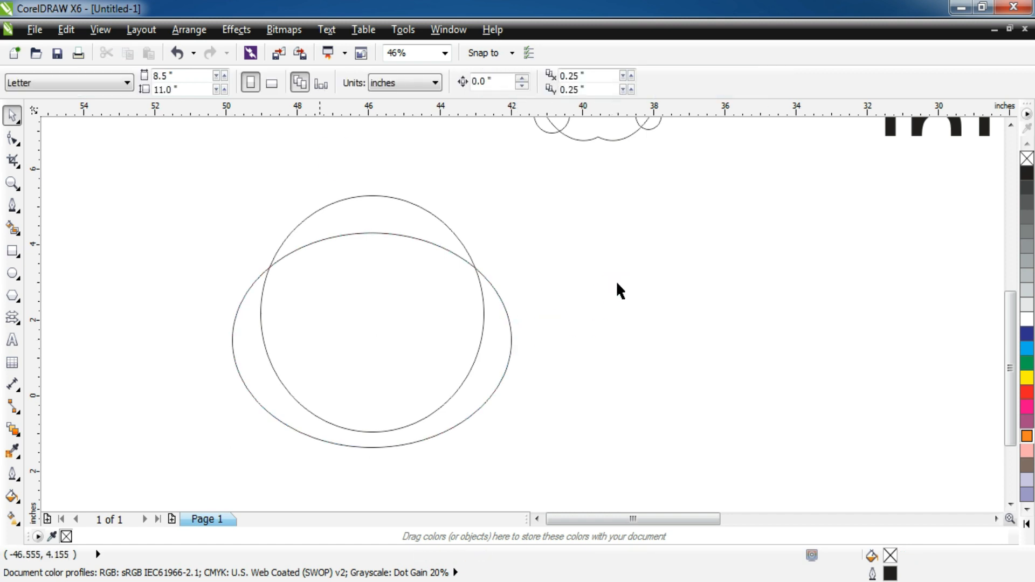
Step: Trim the rounder ellipse with the wider one in front and move the remaining crescent to the right, clear of the wide ellipse
click(368, 220)
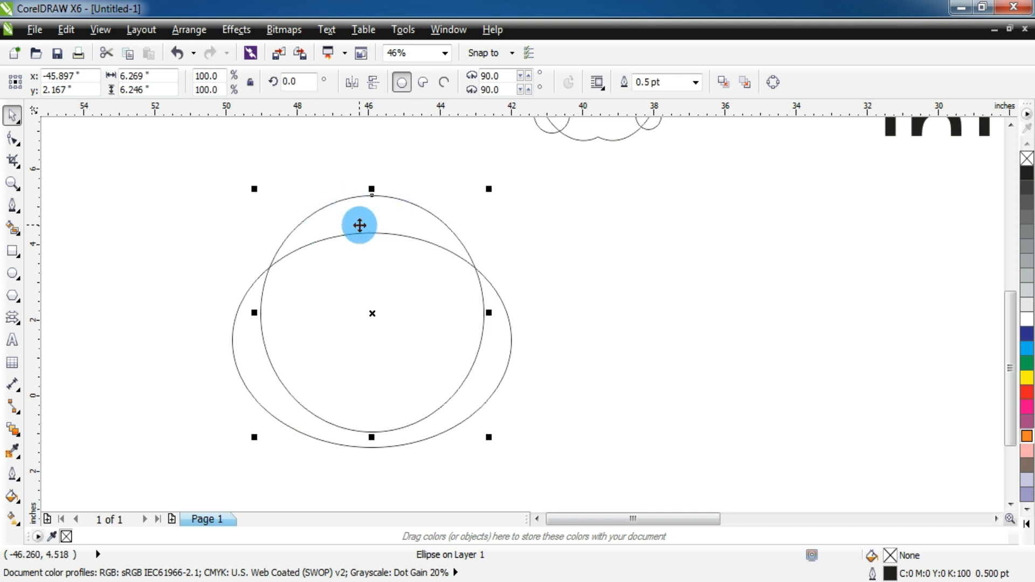
key(alt)
drag(136, 161, 590, 470)
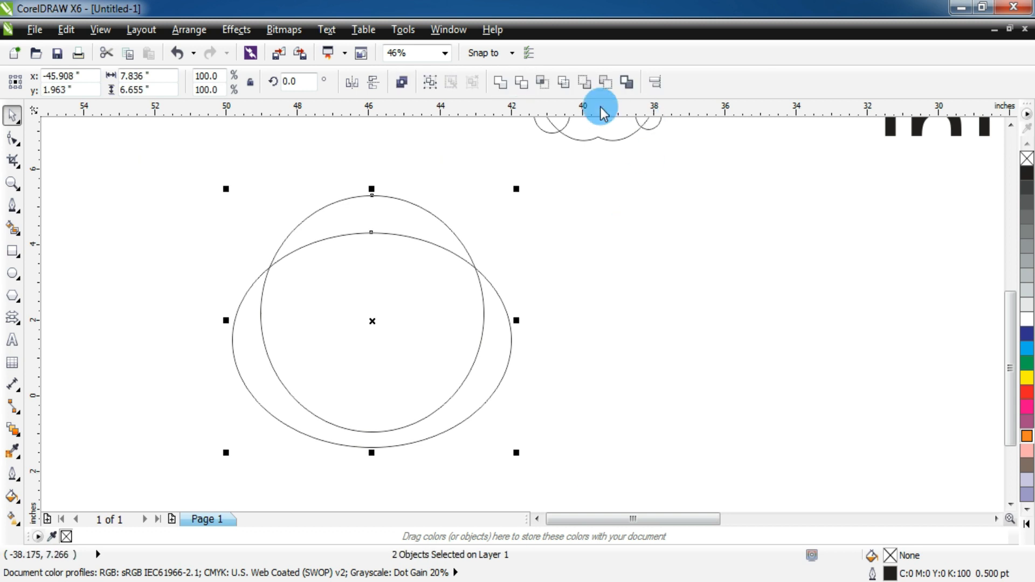
click(523, 85)
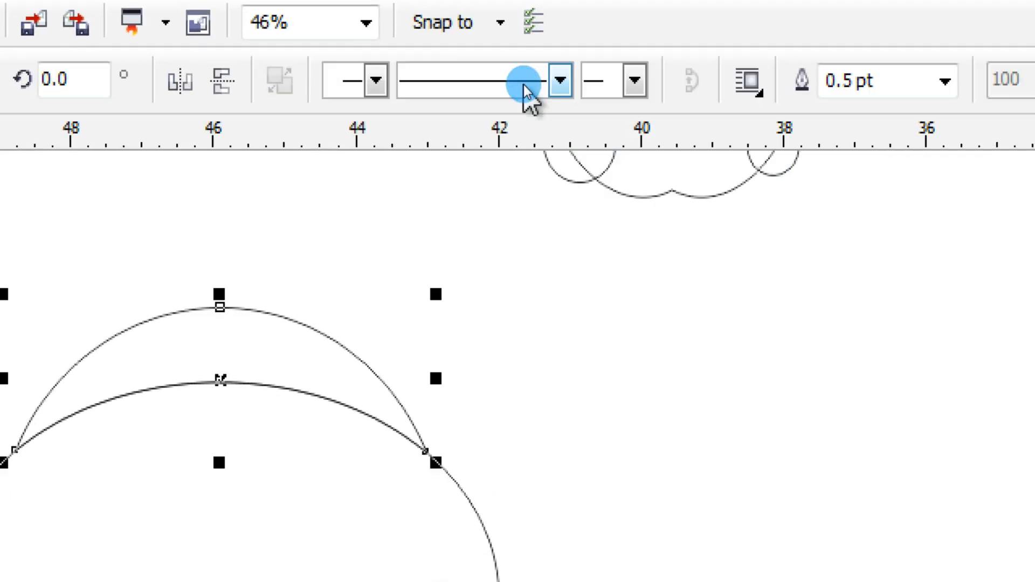
click(571, 461)
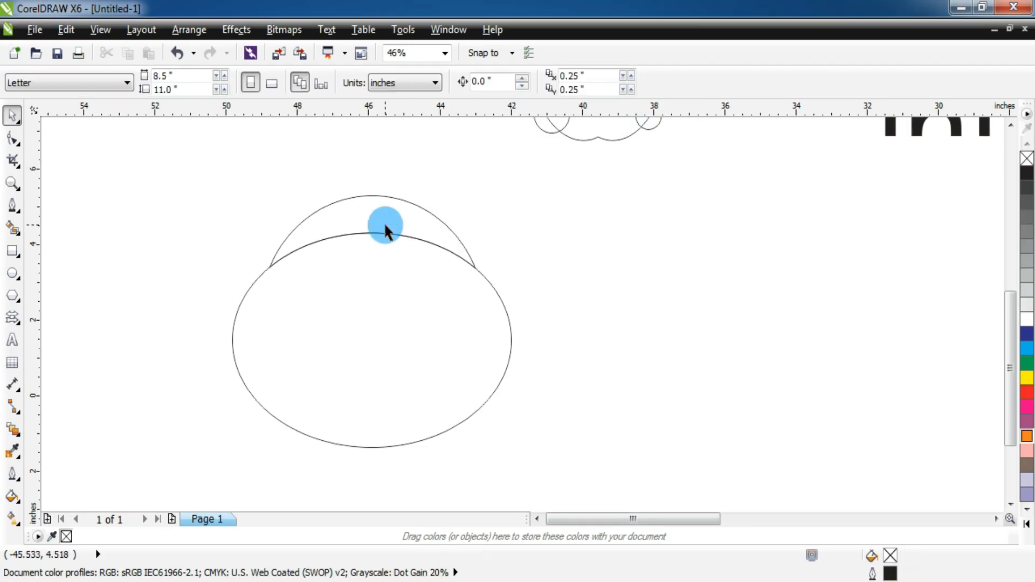
drag(385, 226, 720, 264)
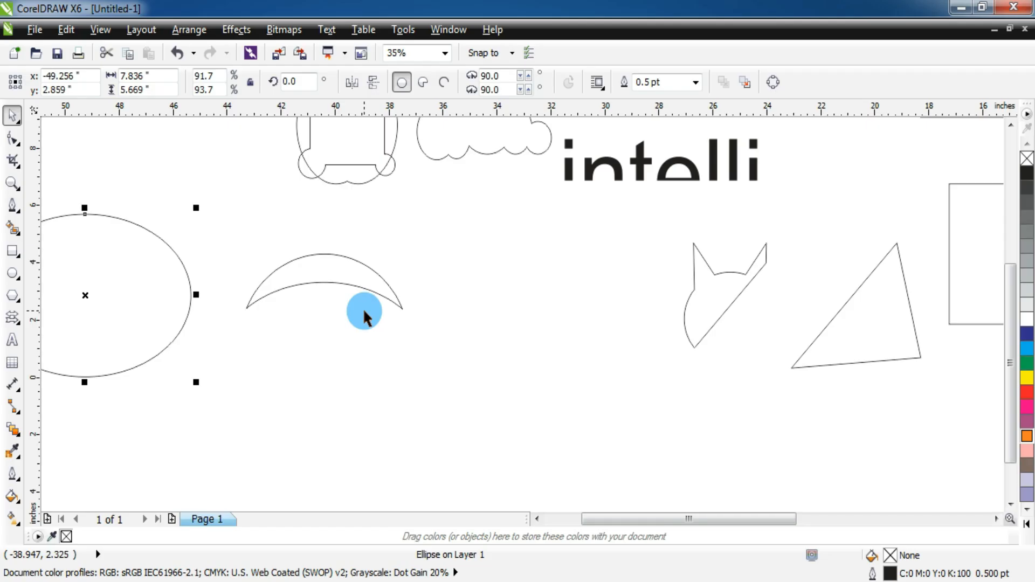
Step: Delete the wide ellipse, the crescent, the trimmed cat head and the triangle
key(Delete)
key(Delete)
click(737, 296)
key(Delete)
click(859, 312)
key(Delete)
Step: Add the artistic text "intelli" in Arial 24 pt in the empty area below the outlined shapes
click(13, 347)
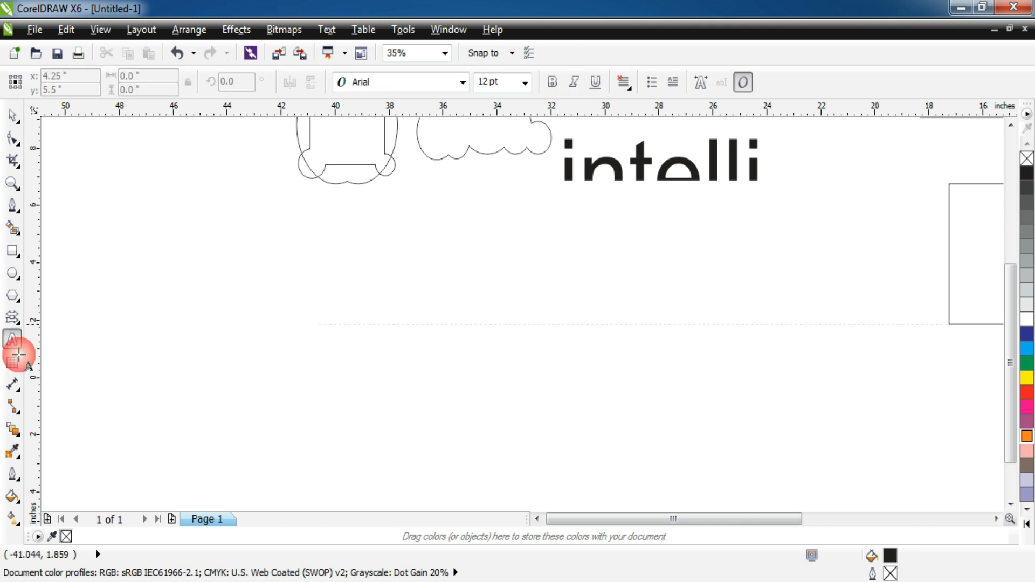
click(378, 302)
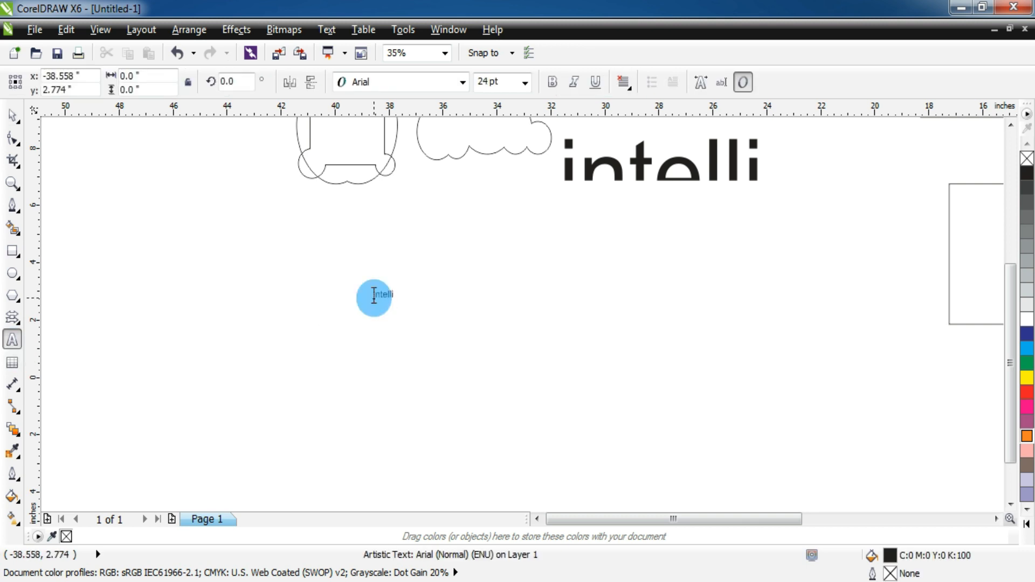
click(13, 115)
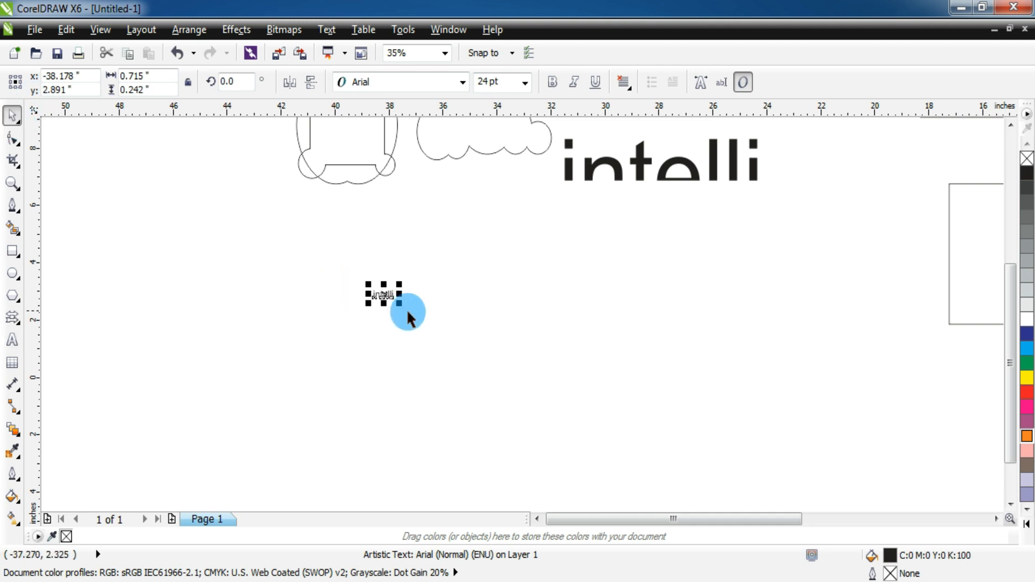
Step: Enlarge the new text to about 10.35 by 3.51 inches and move it left into the empty area below the shapes
drag(399, 305, 451, 335)
scroll(450, 335, down, 1)
scroll(450, 318, down, 1)
drag(450, 287, 703, 421)
drag(649, 359, 450, 315)
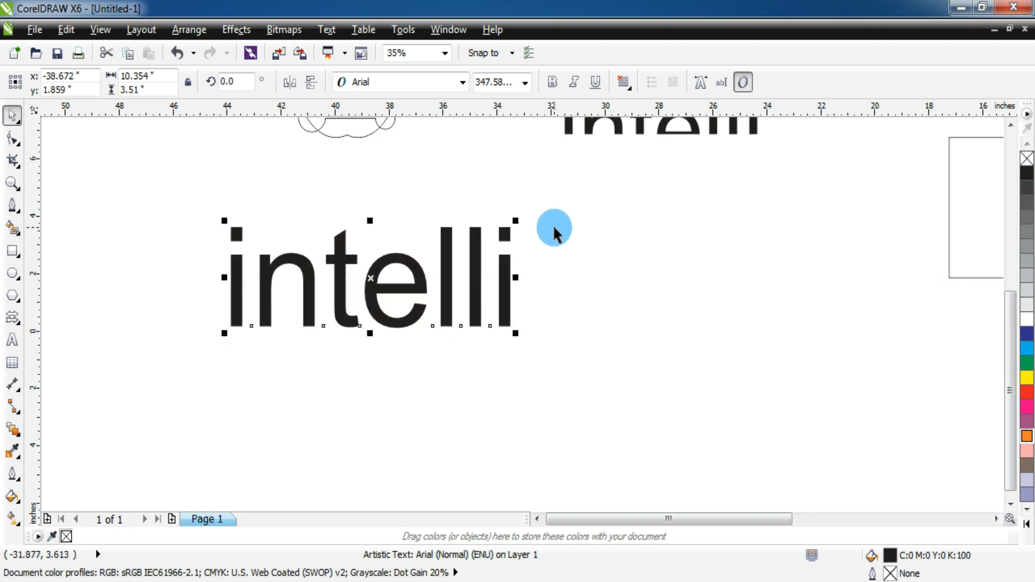
Step: Draw a rectangle about 12.85 by 2.89 inches over the lower half of the text, extending past both ends
click(207, 296)
click(12, 250)
drag(194, 278, 541, 360)
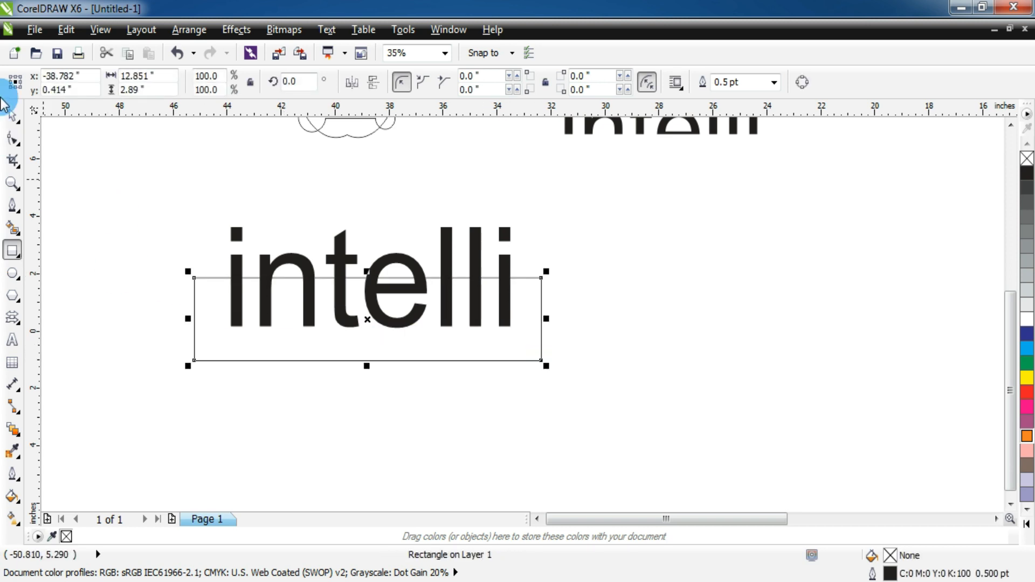
click(12, 115)
click(162, 222)
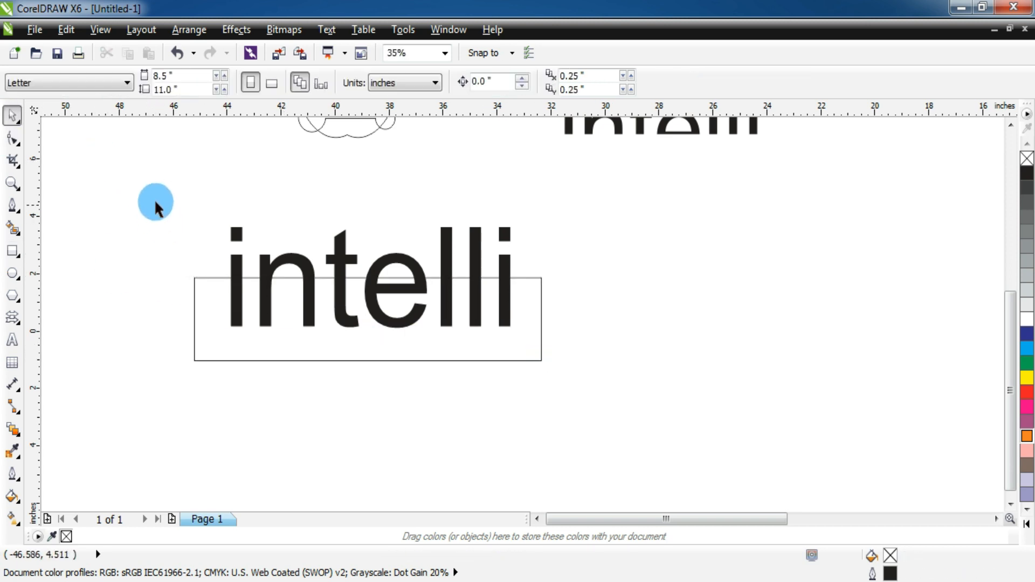
Step: Intersect the text with the rectangle, and move the rectangle about 15.6 inches right and 0.9 inch down, clear of the text
drag(357, 293, 641, 407)
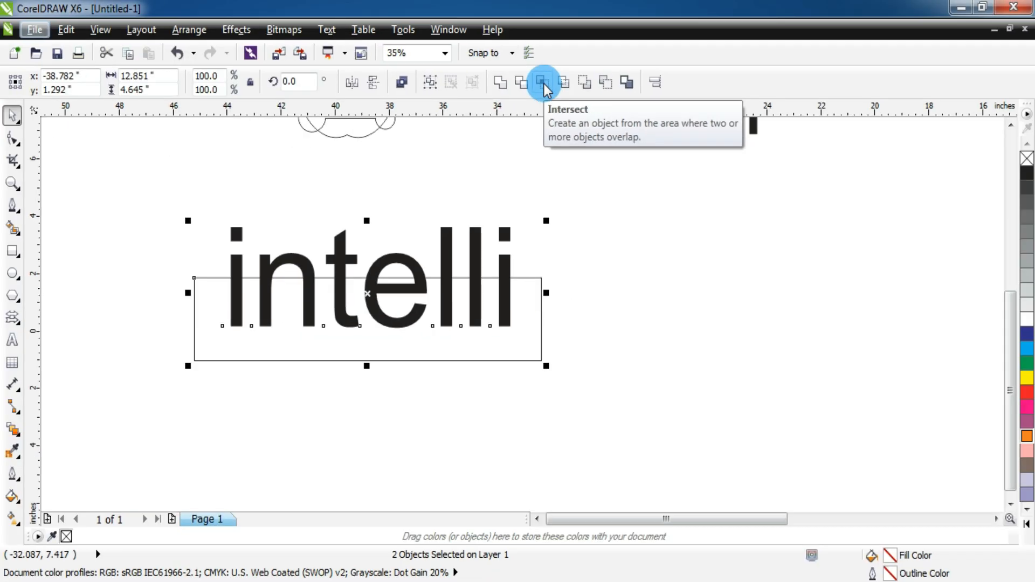
click(542, 82)
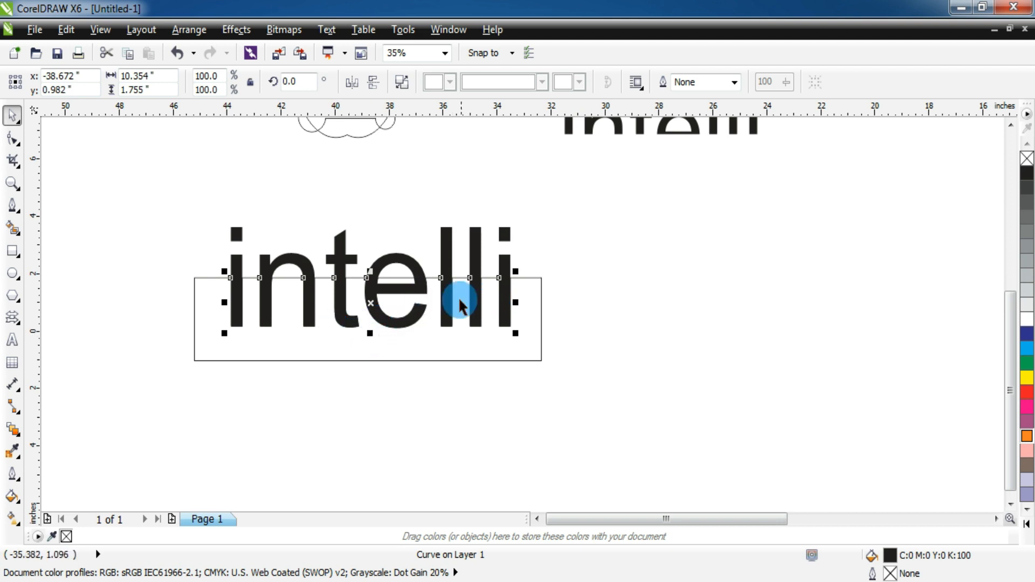
click(666, 307)
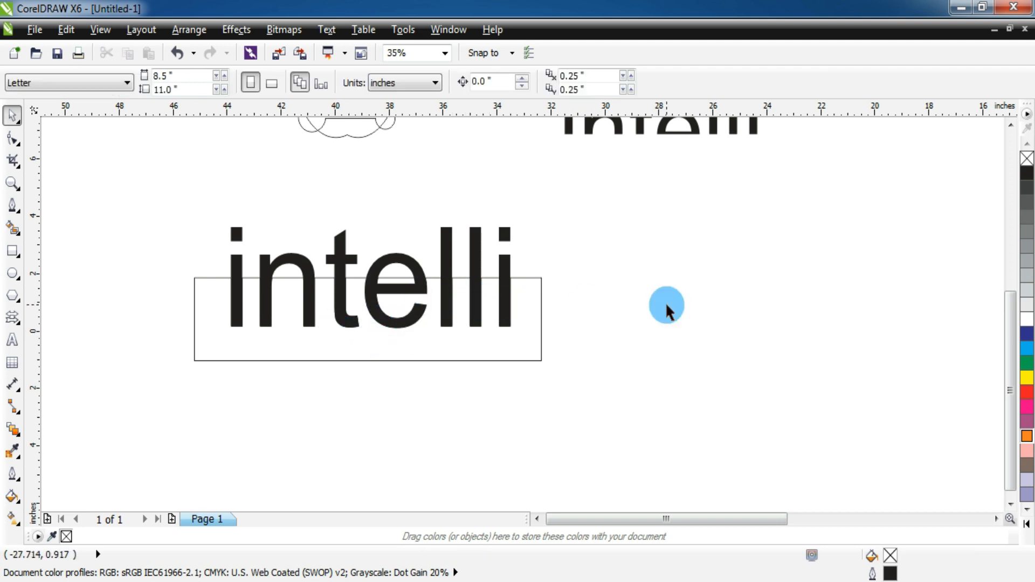
drag(453, 353, 874, 378)
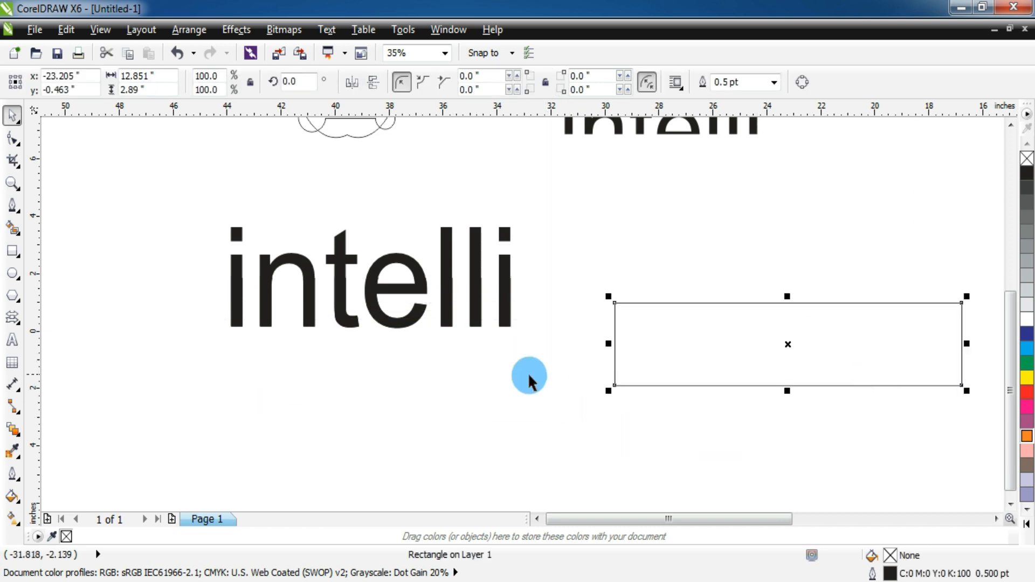
Step: Move the intersected lower-half piece about 2.9 inches straight down, and undo that move
drag(474, 314, 446, 415)
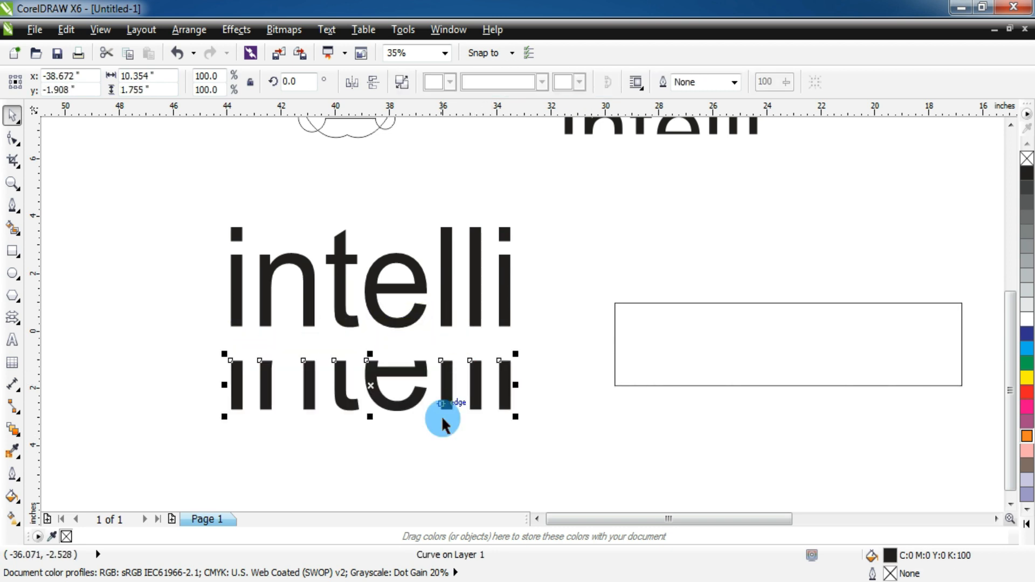
key(ctrl+z)
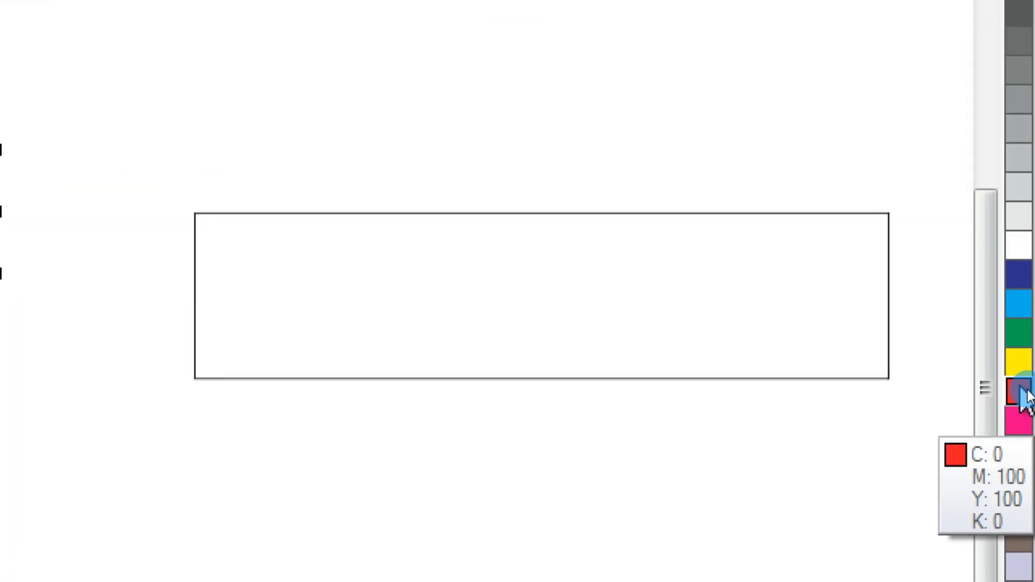
Step: Fill the intersected lower-half piece of the text with red (C0 M100 Y100 K0)
click(1025, 399)
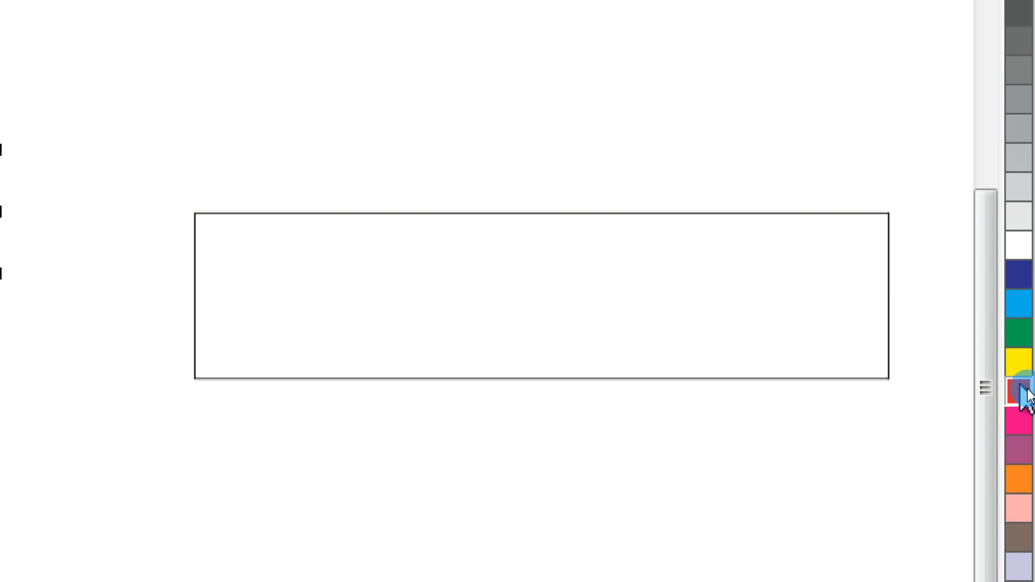
click(325, 374)
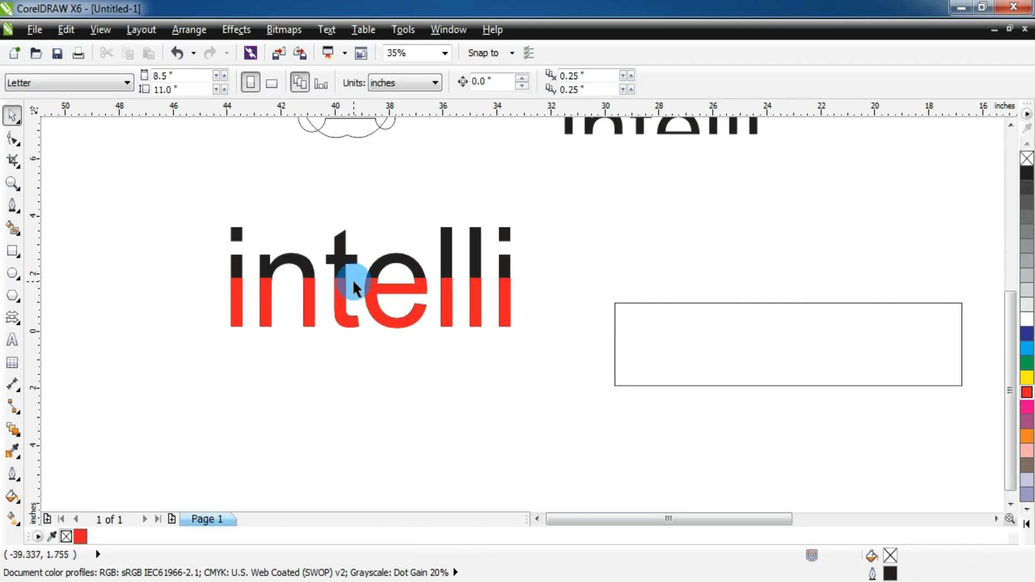
Step: Pull the red lower-half piece about 1.75 inches down below the full text, and undo the move
drag(368, 295, 371, 346)
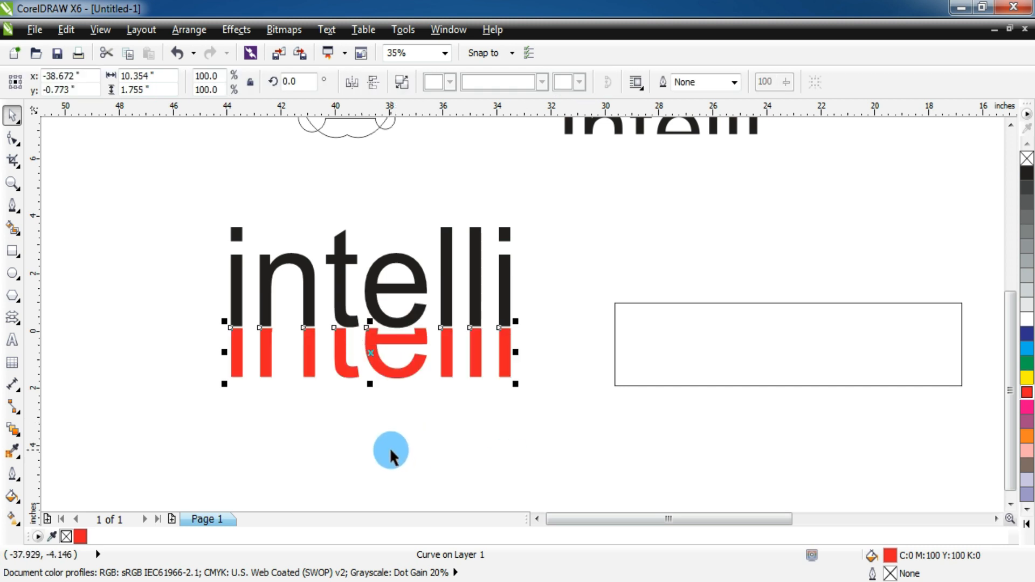
key(ctrl+z)
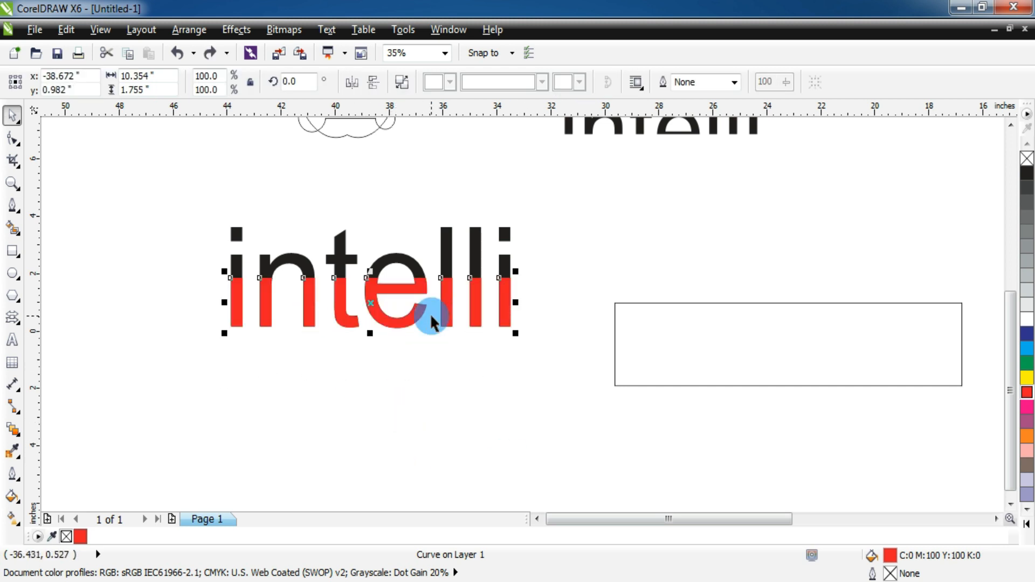
Step: Fill the full text behind the red piece with dark blue and select both objects together
click(476, 247)
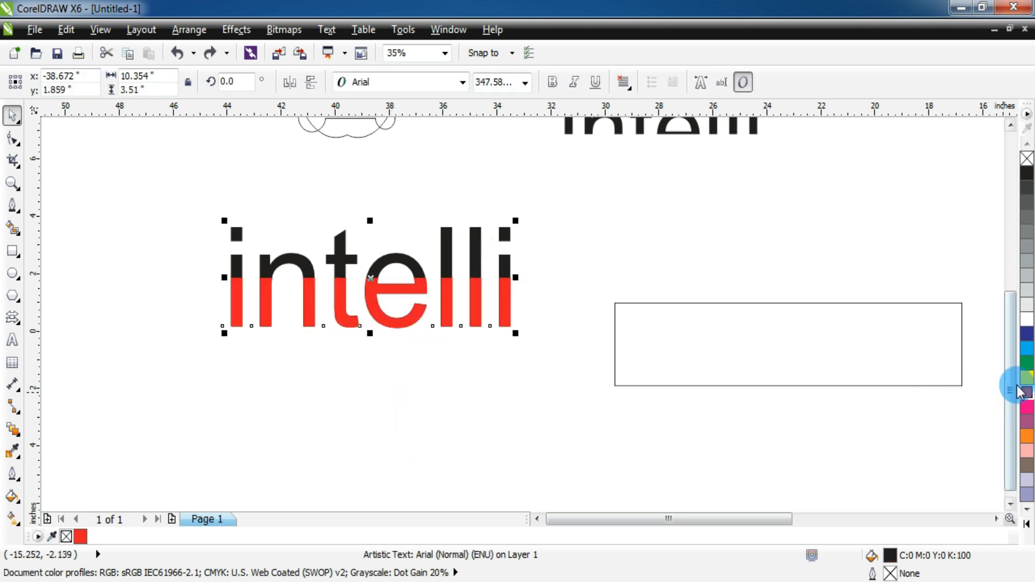
click(1027, 335)
click(480, 407)
drag(195, 184, 554, 350)
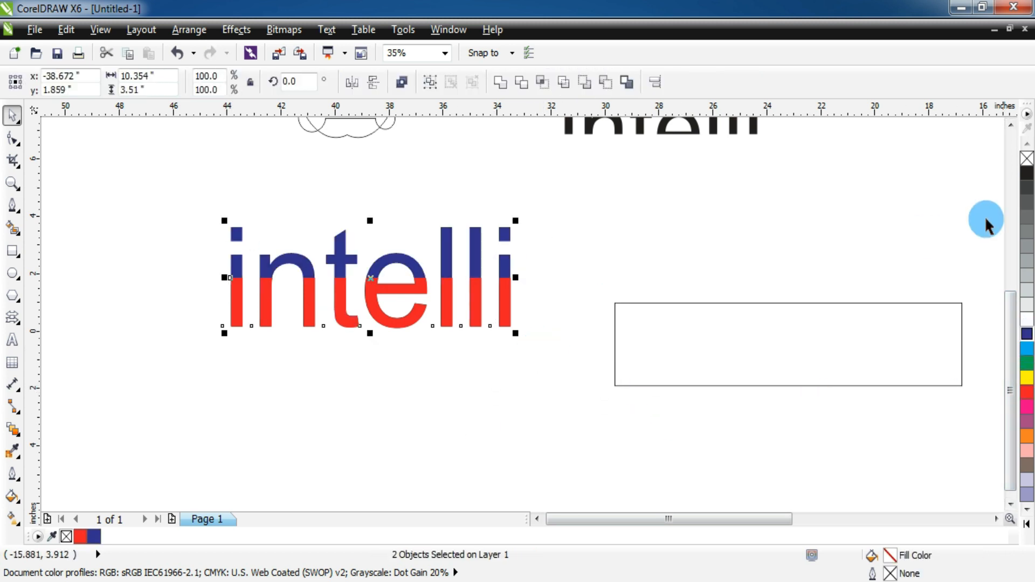
Step: Uncover the overlapping welded shapes: move the square about 6 inches left, the double oval slightly up and the cloud about 4 inches right
drag(1010, 310, 1011, 189)
drag(314, 316, 146, 250)
drag(333, 314, 335, 269)
drag(446, 301, 555, 228)
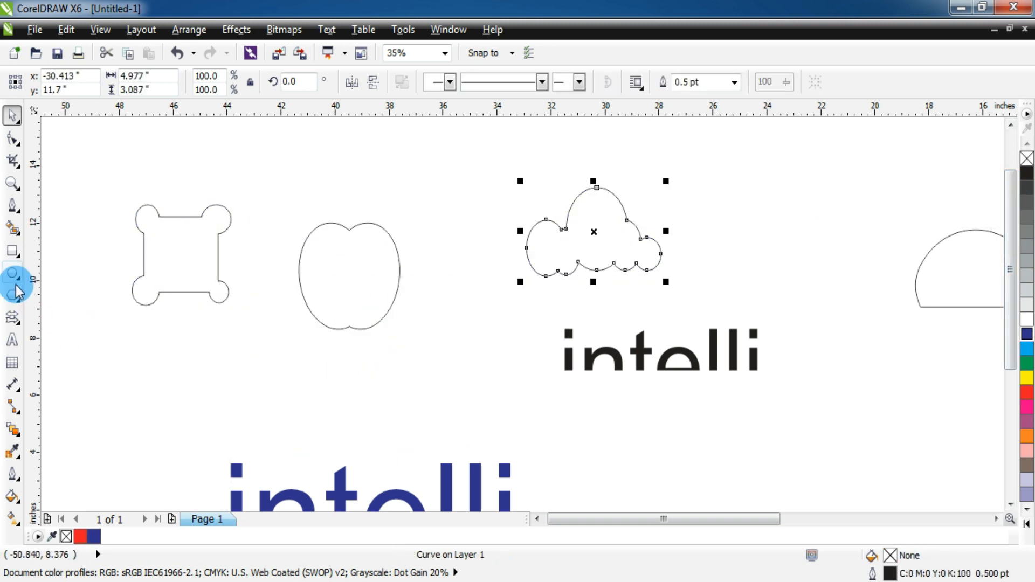
Step: Draw a tall ellipse about 3.43 by 4.64 inches overlapping the right half of the welded double-oval shape
click(12, 184)
drag(292, 201, 356, 317)
drag(411, 350, 411, 350)
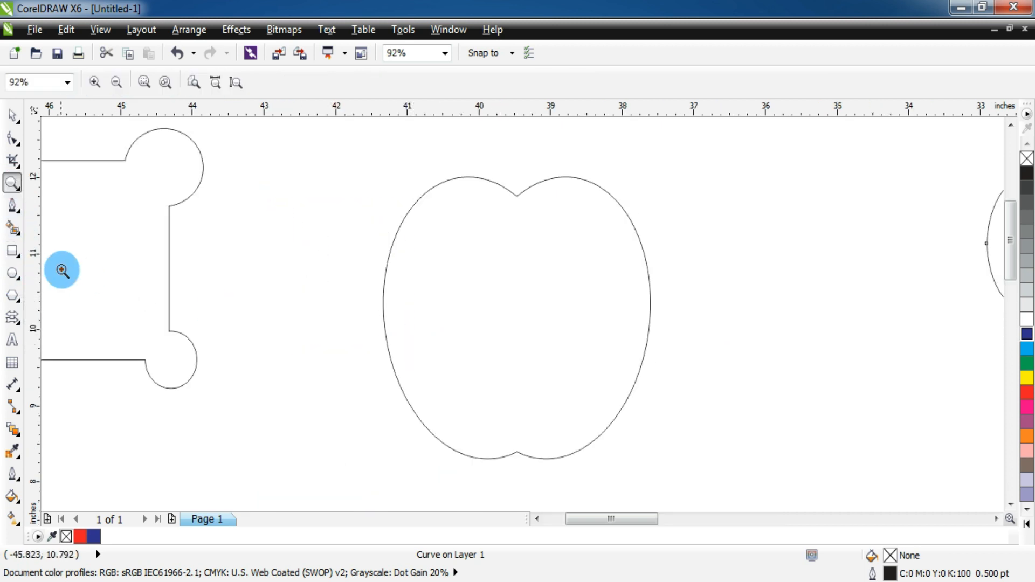
click(13, 271)
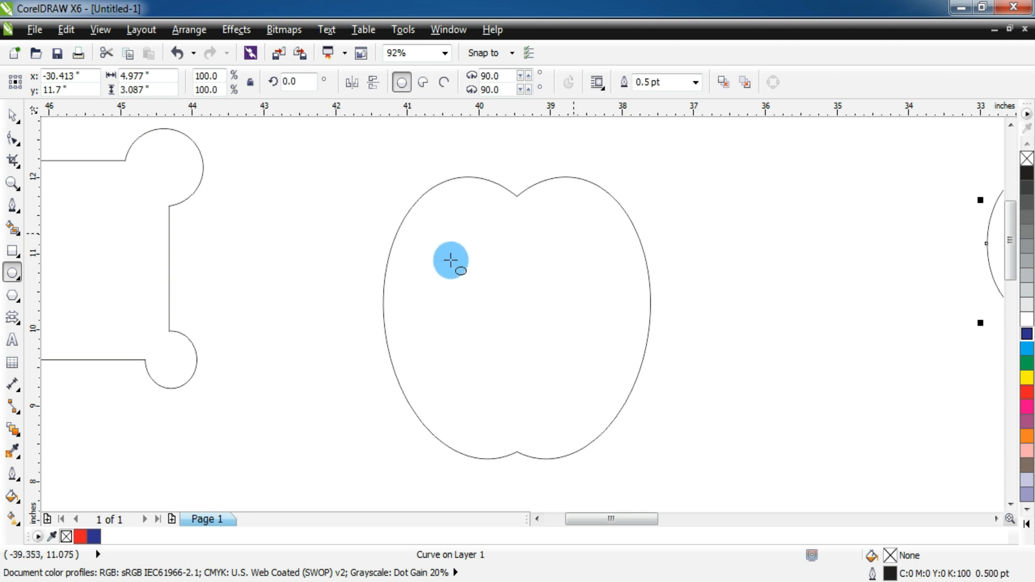
drag(499, 139, 747, 493)
Step: Intersect the welded double-oval shape with the tall ellipse to create an object from their overlap
click(12, 114)
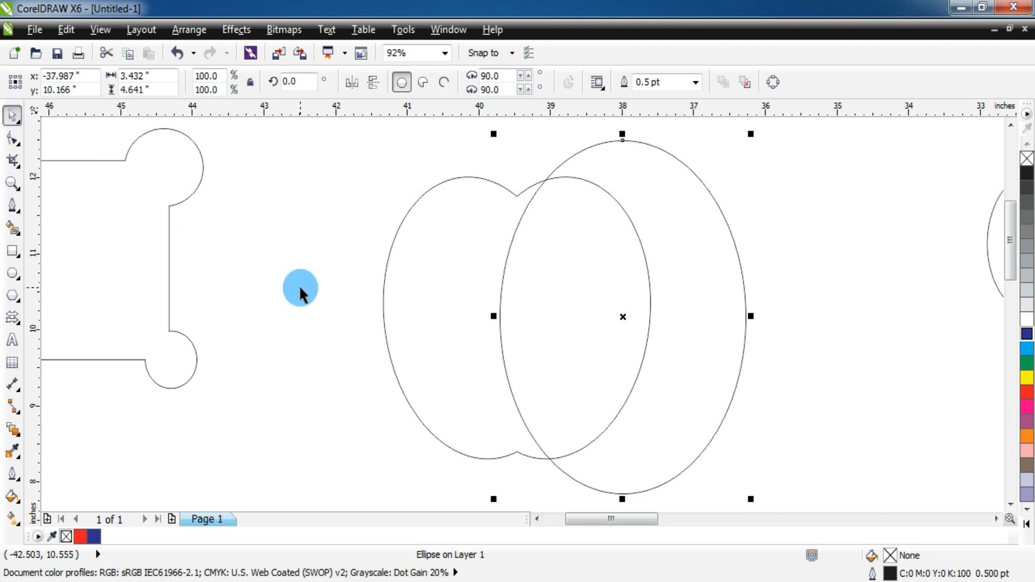
click(433, 273)
shift+click(695, 271)
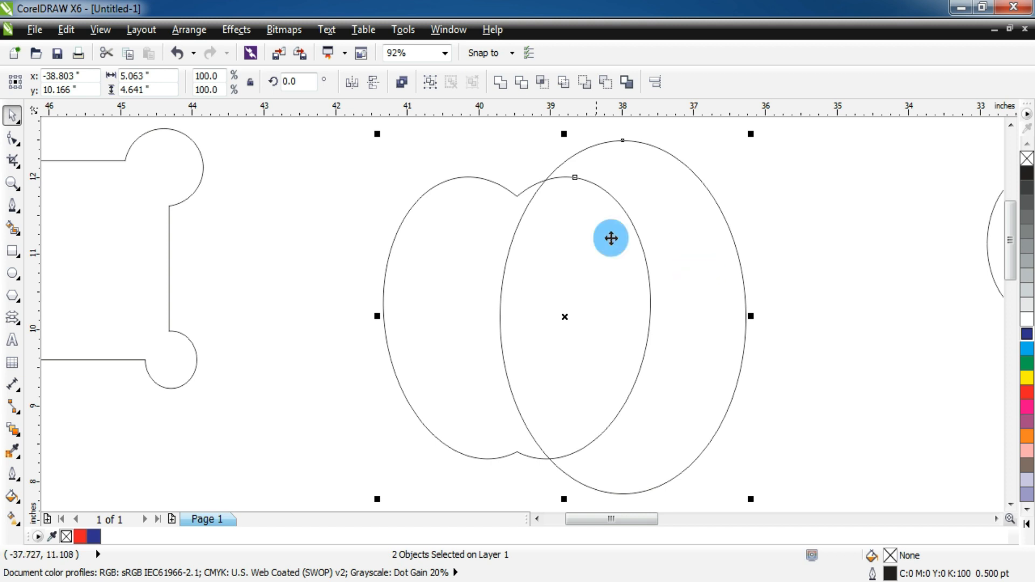
click(546, 87)
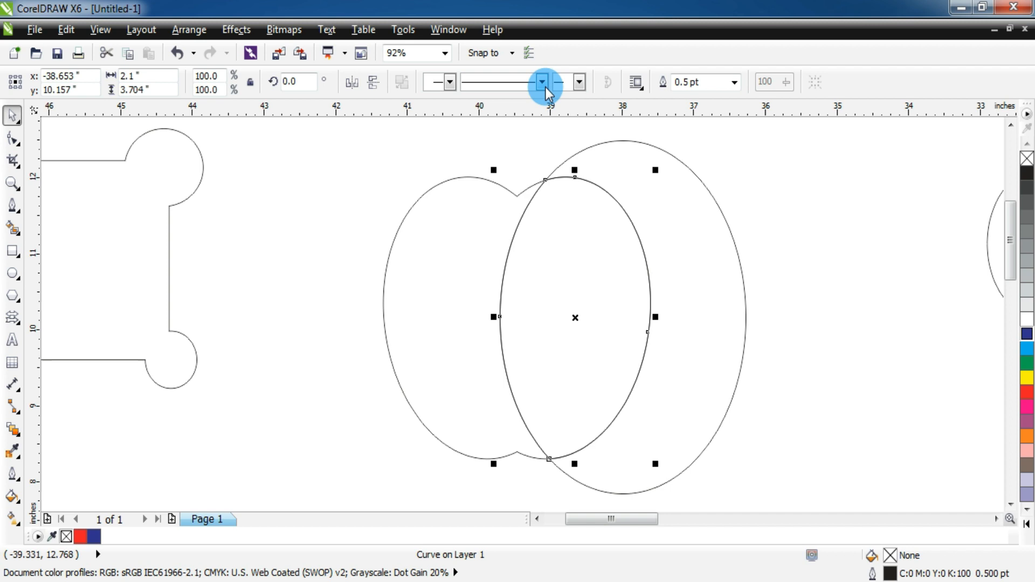
Step: Move the tall ellipse about 3 inches right, clear of the double-oval shape, and select the overlap piece
click(775, 235)
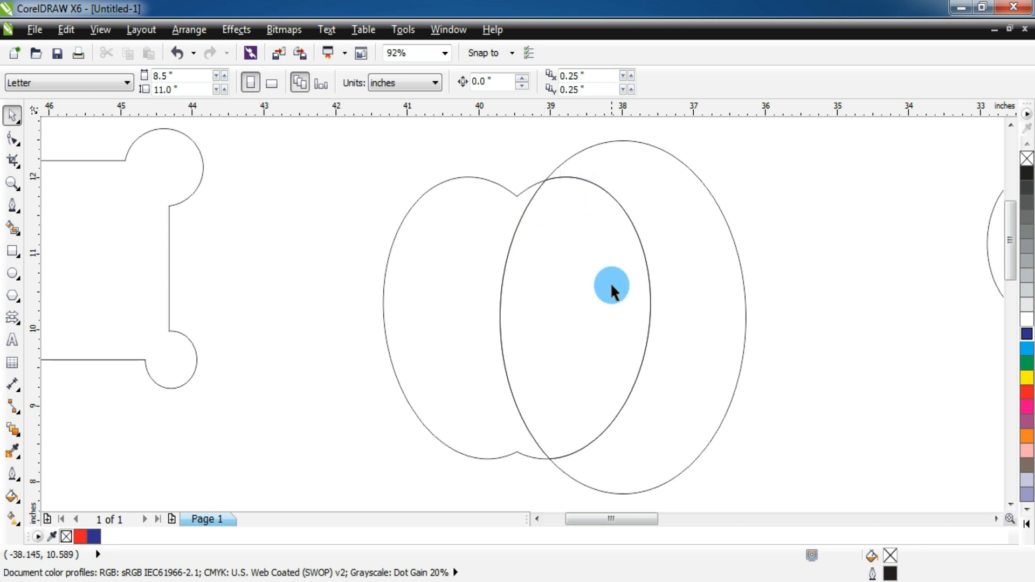
drag(644, 309, 875, 289)
click(563, 323)
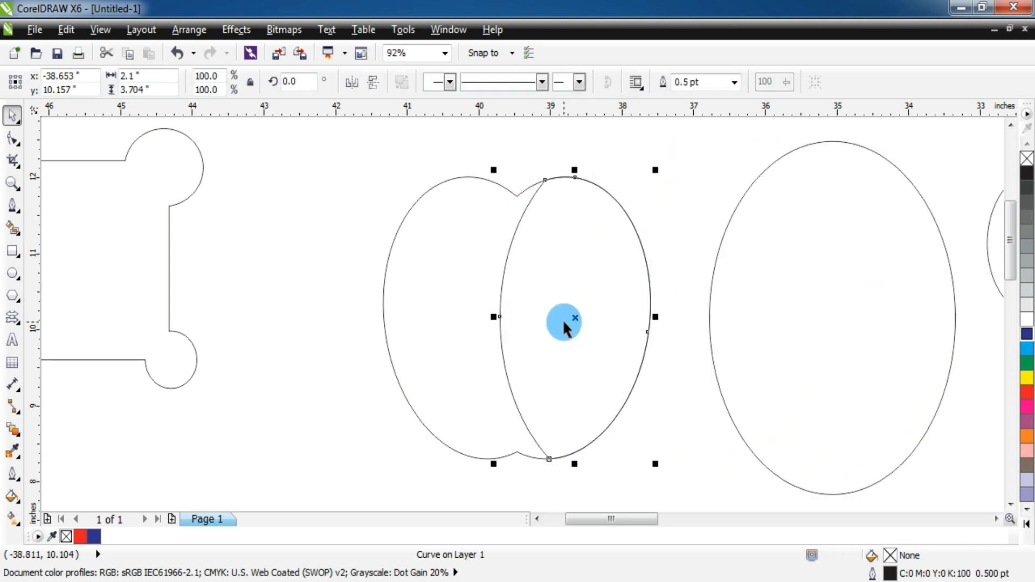
drag(570, 329, 654, 311)
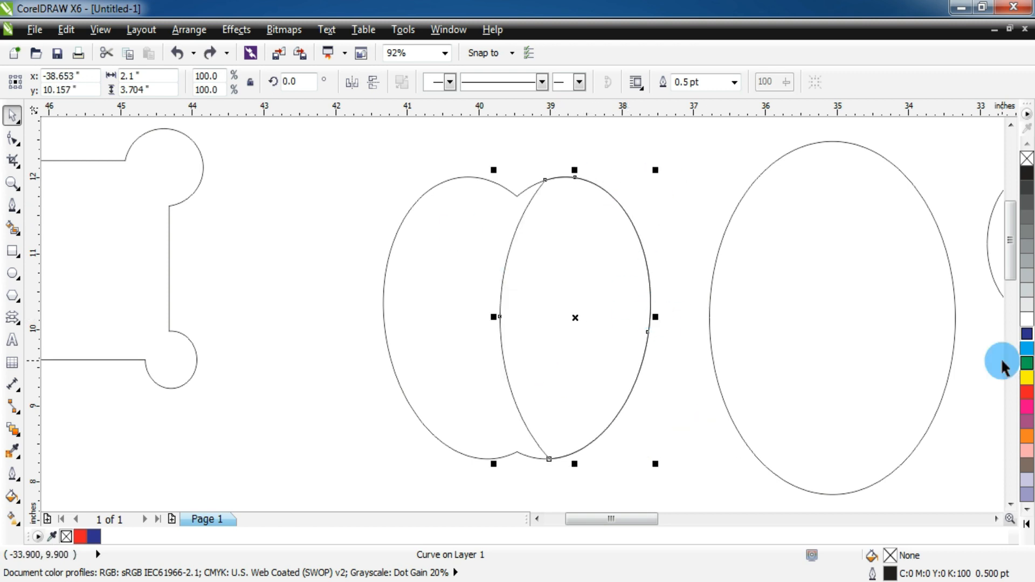
Step: Fill the overlap piece with red and the welded double-oval shape behind it with yellow
drag(1026, 392, 555, 342)
click(425, 299)
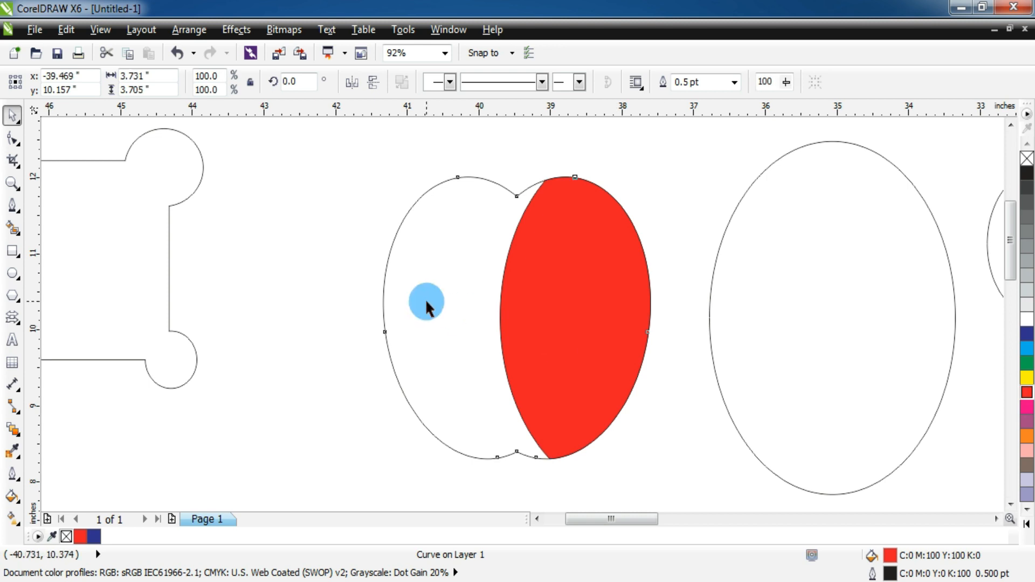
click(1027, 377)
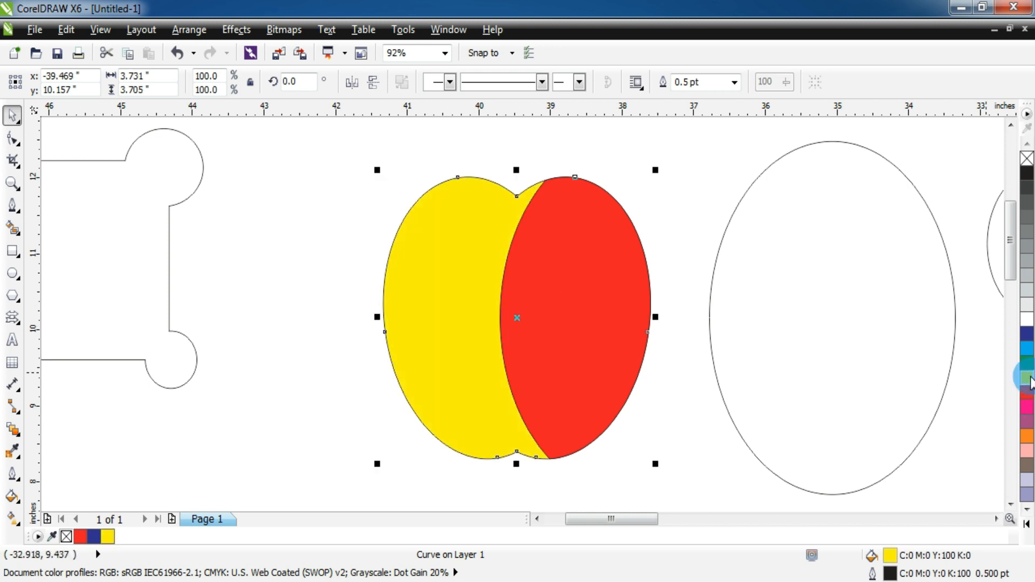
click(539, 271)
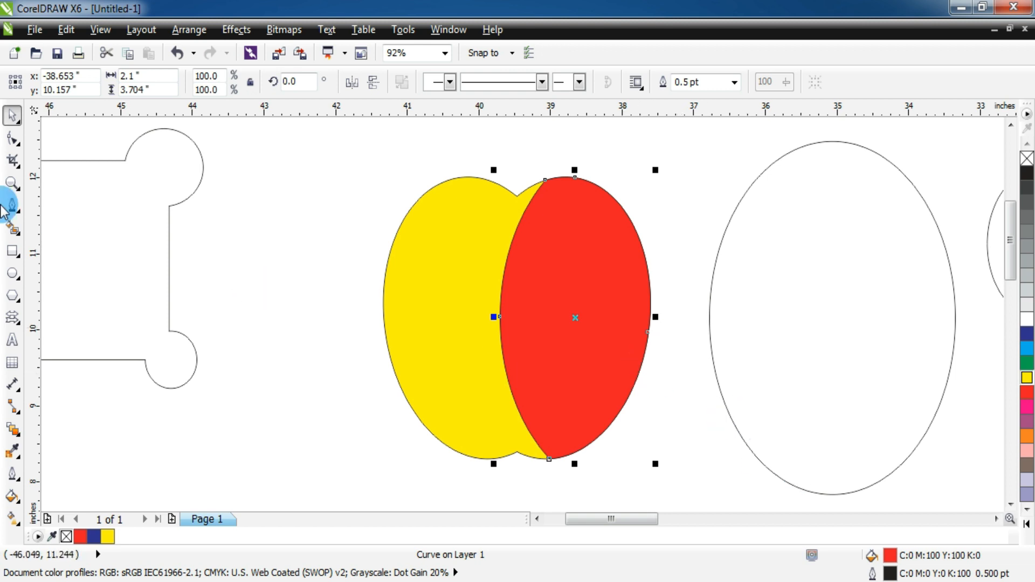
Step: Move the welded square with round corners to about X -44.18, Y 10.16 inches, beside the coloured ovals
drag(176, 232, 322, 265)
click(536, 519)
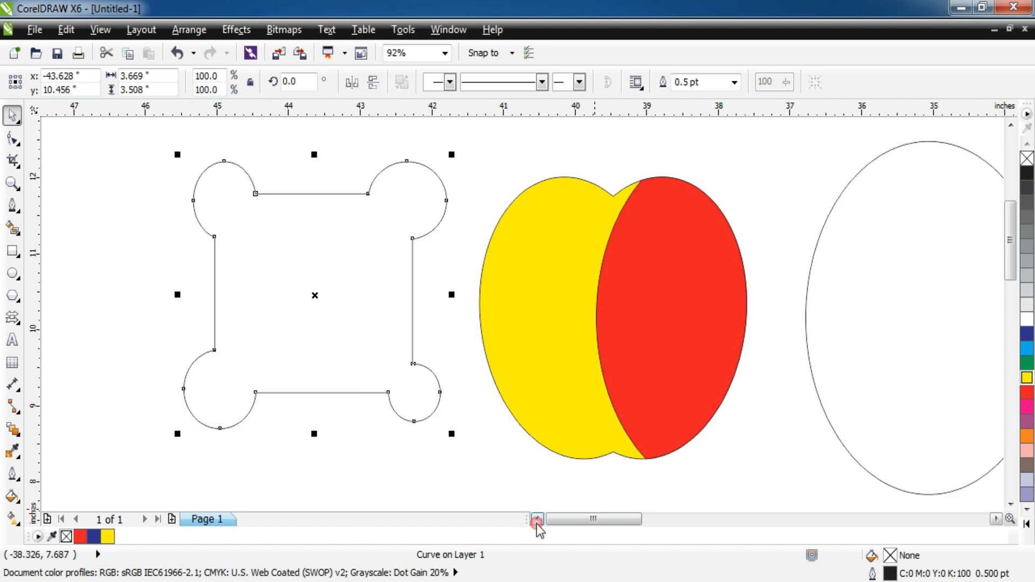
drag(511, 327, 471, 347)
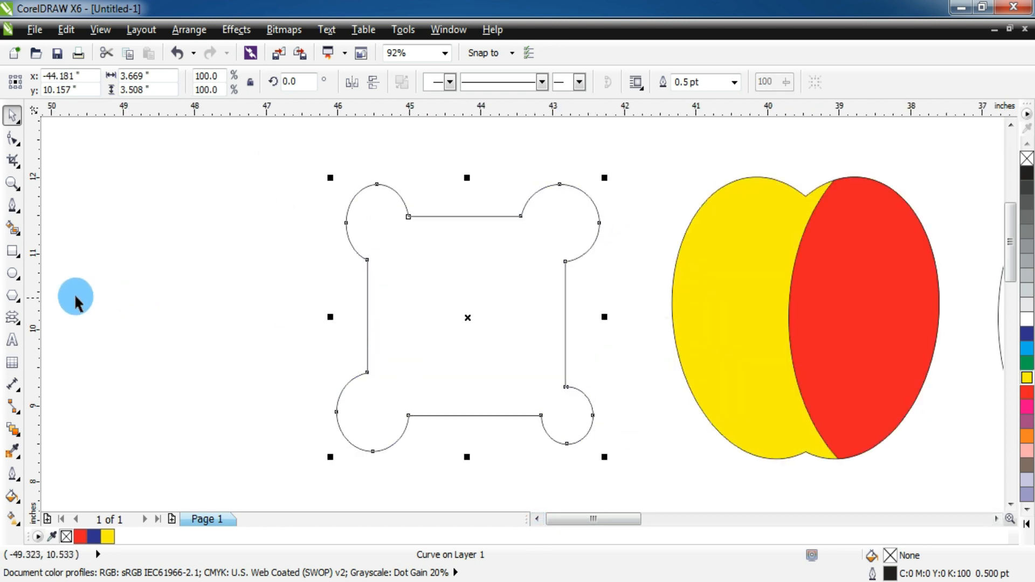
Step: Draw a rectangle about 2.82 by 2.44 inches over the welded square's upper-left corner and intersect the two shapes
click(12, 251)
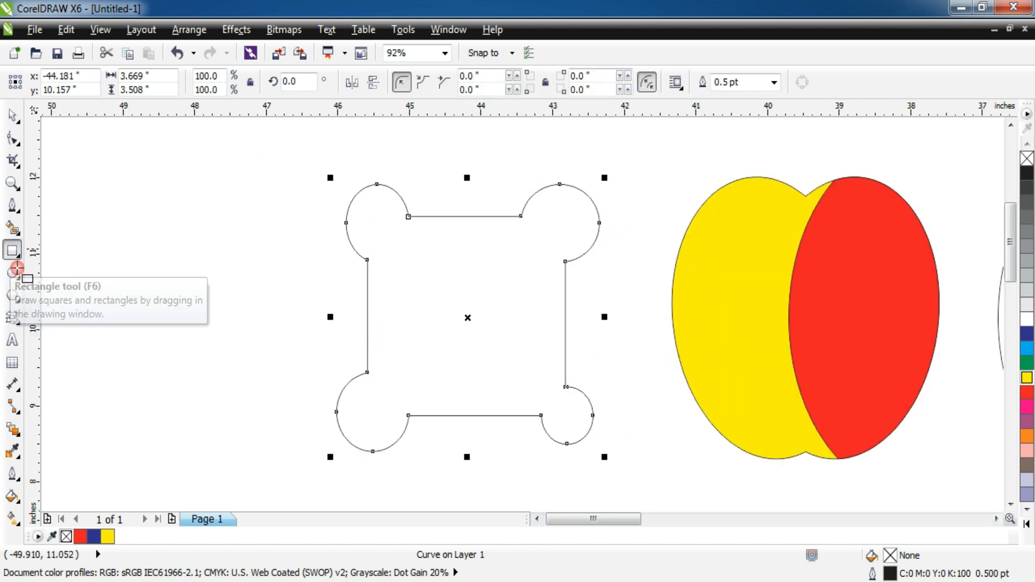
drag(279, 142, 481, 326)
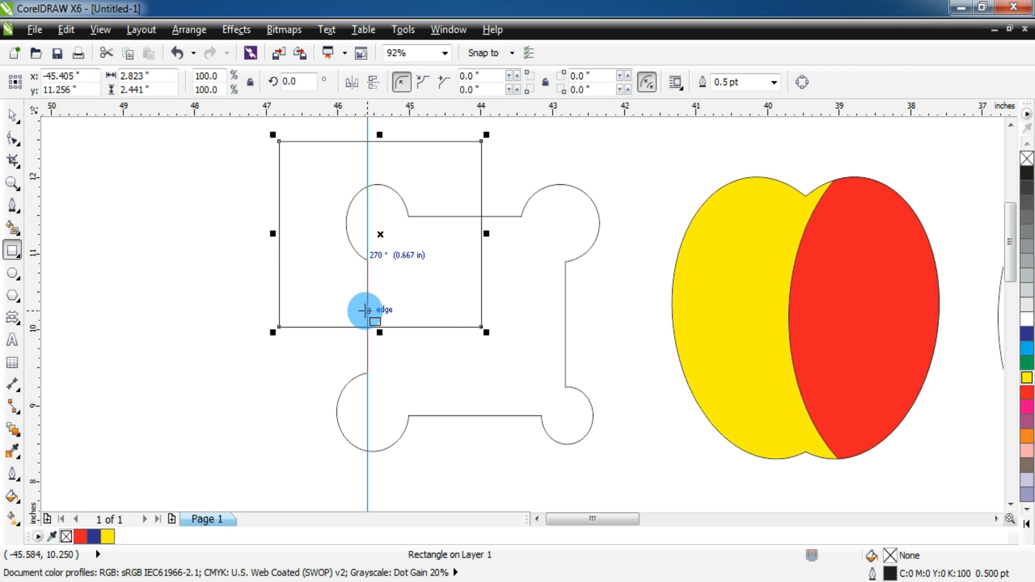
click(12, 116)
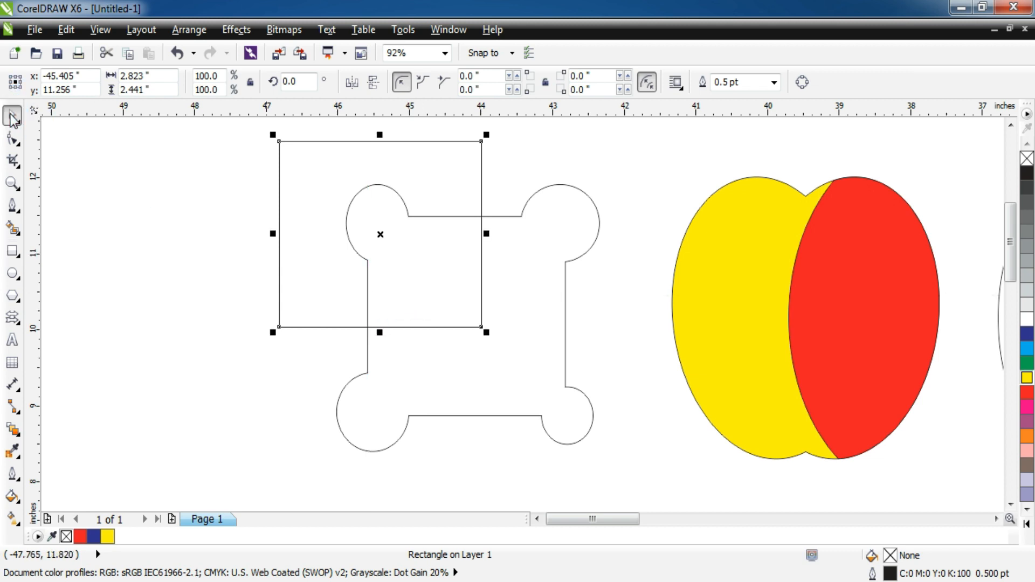
shift+click(496, 389)
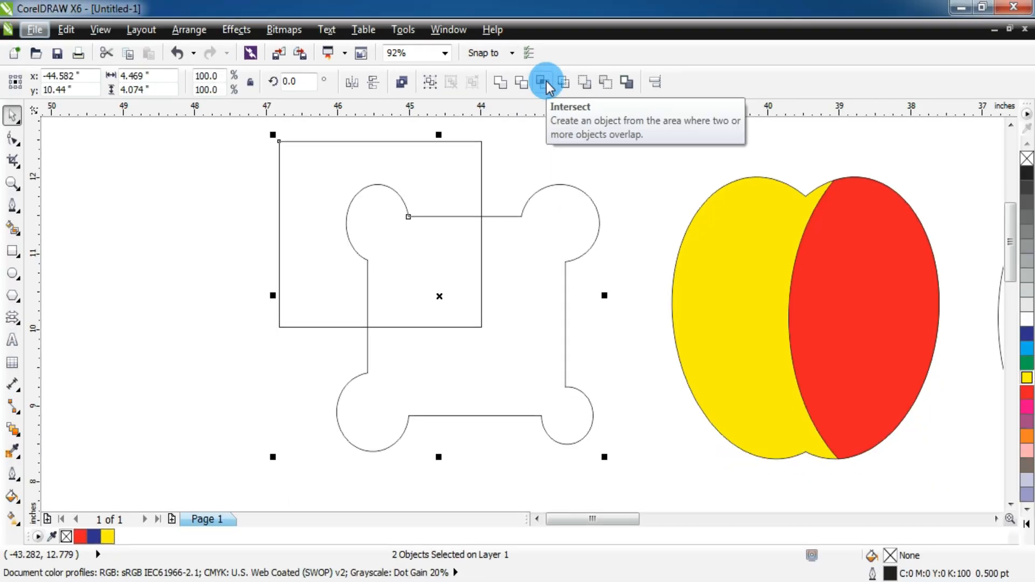
click(545, 82)
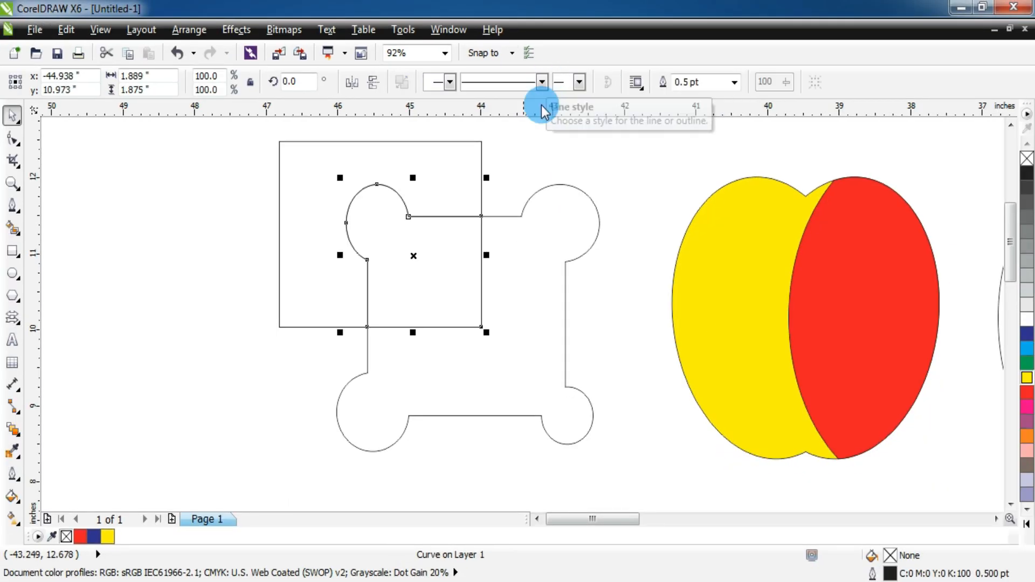
Step: Move the rectangle about 2.3 inches left and place the overlap piece centred below it, clear of the welded square
click(611, 279)
drag(335, 290, 173, 311)
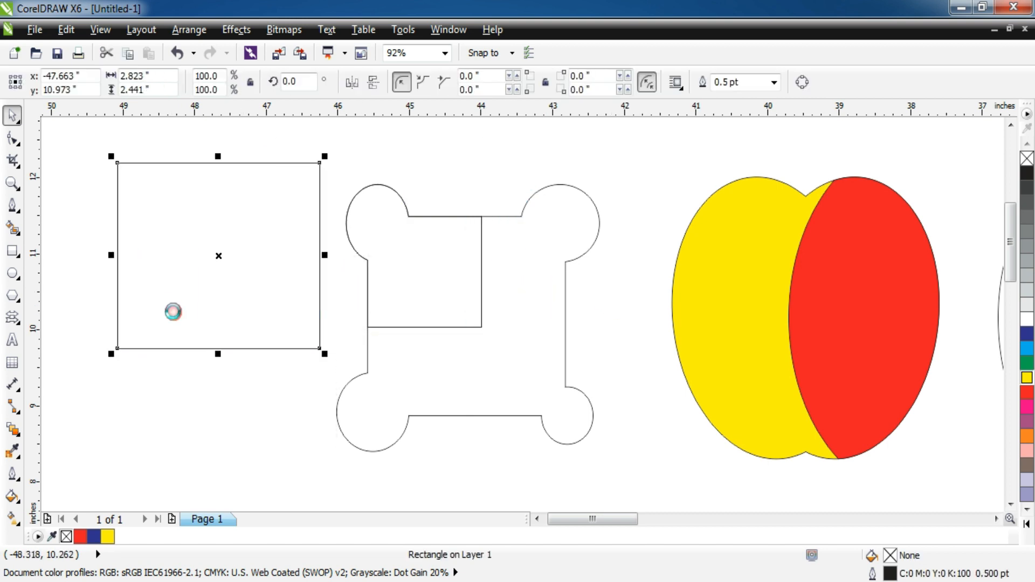
click(404, 244)
drag(409, 261, 248, 434)
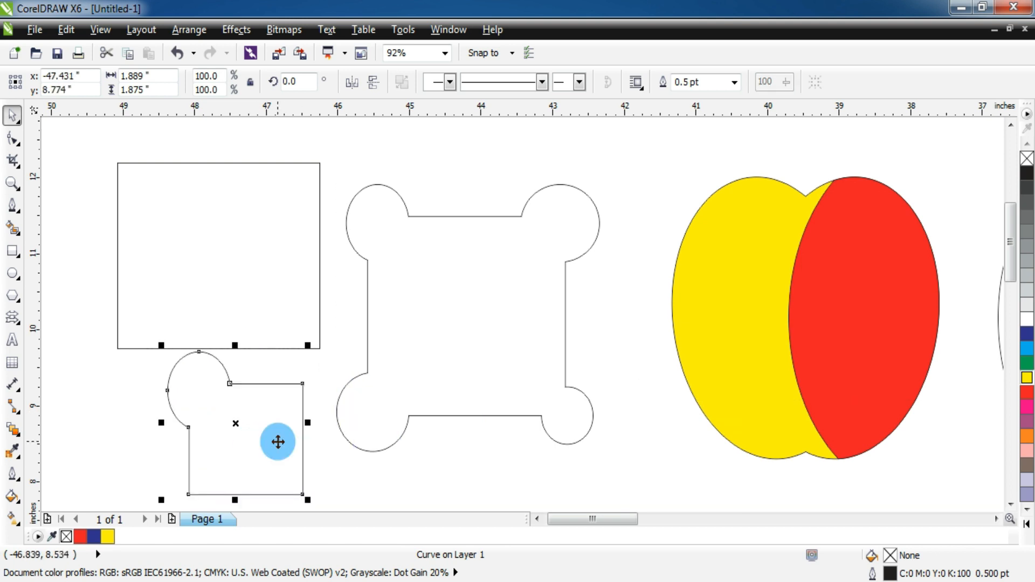
drag(211, 237, 211, 222)
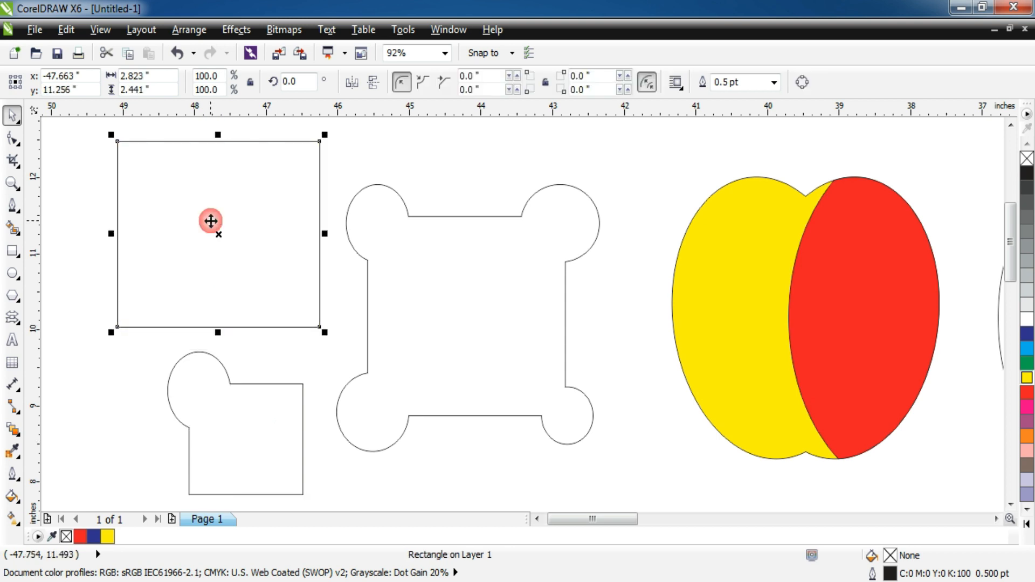
drag(257, 416, 241, 401)
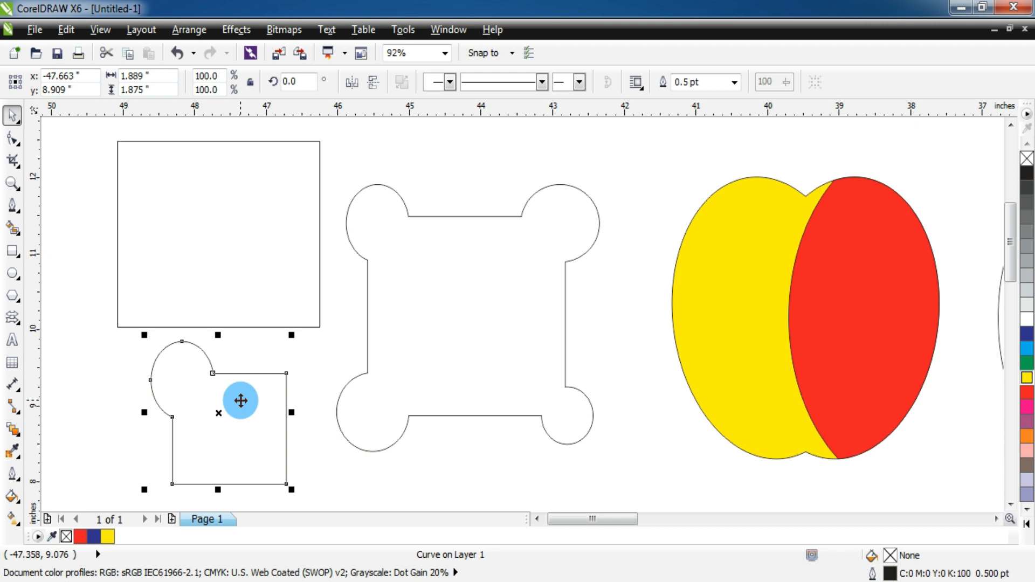
shift+click(457, 360)
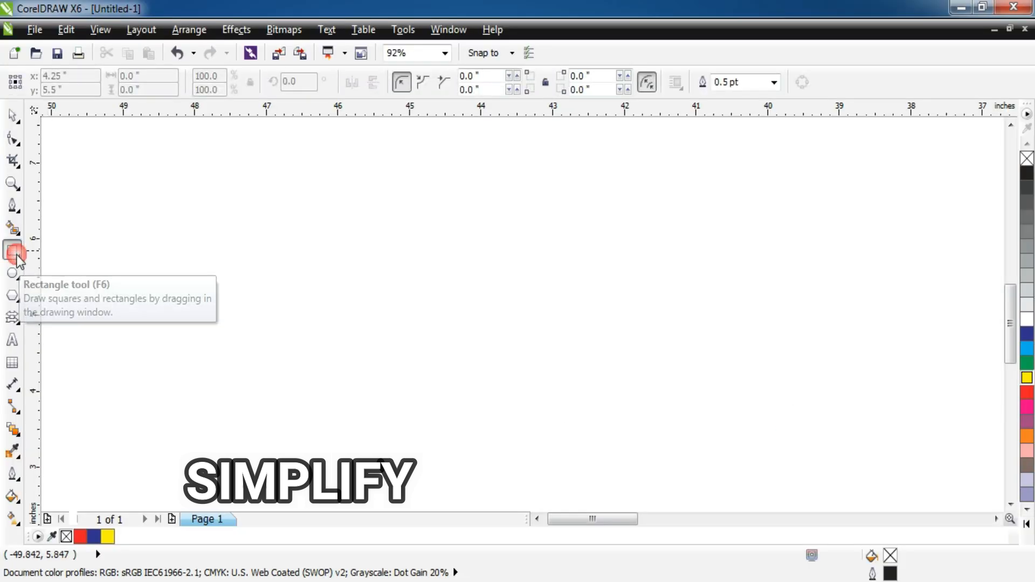
Step: In an empty area, draw a rectangle about 2.88 by 2.65 inches and an ellipse about 2.48 by 2.57 inches overlapping its lower-right corner
drag(298, 188, 505, 389)
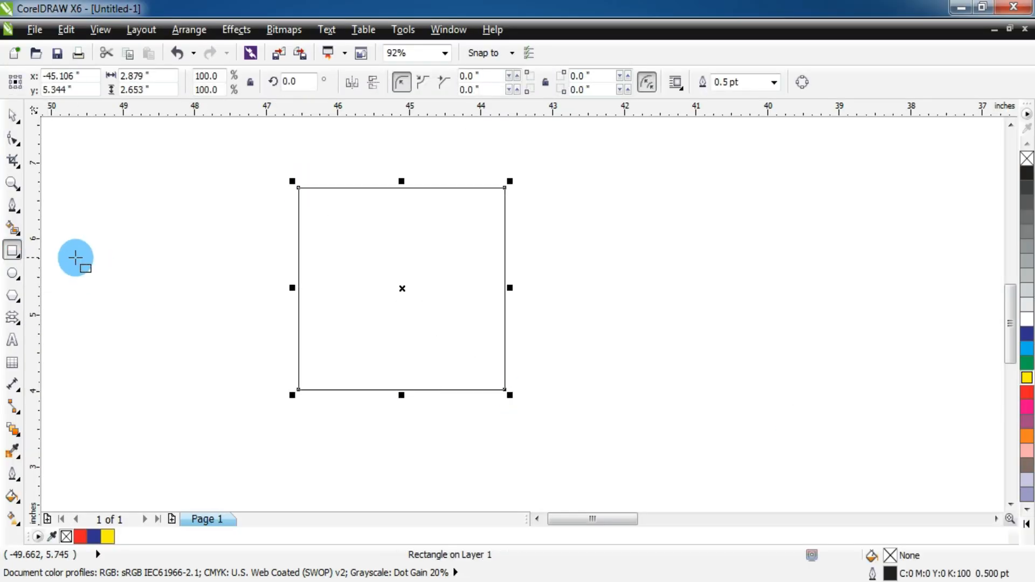
click(12, 273)
drag(418, 267, 604, 460)
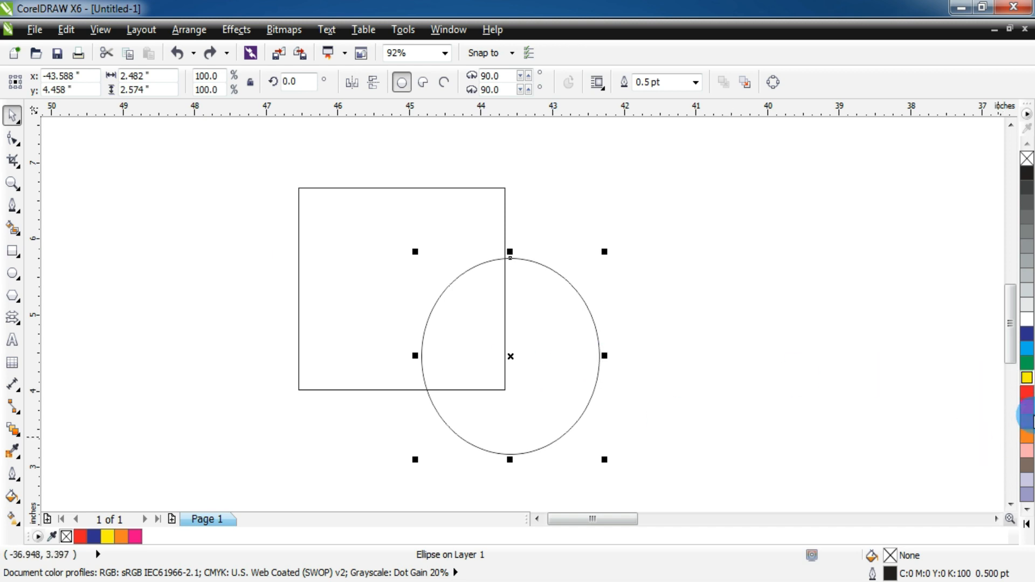
Step: Fill the ellipse with yellow and the rectangle behind it with orange
click(1026, 378)
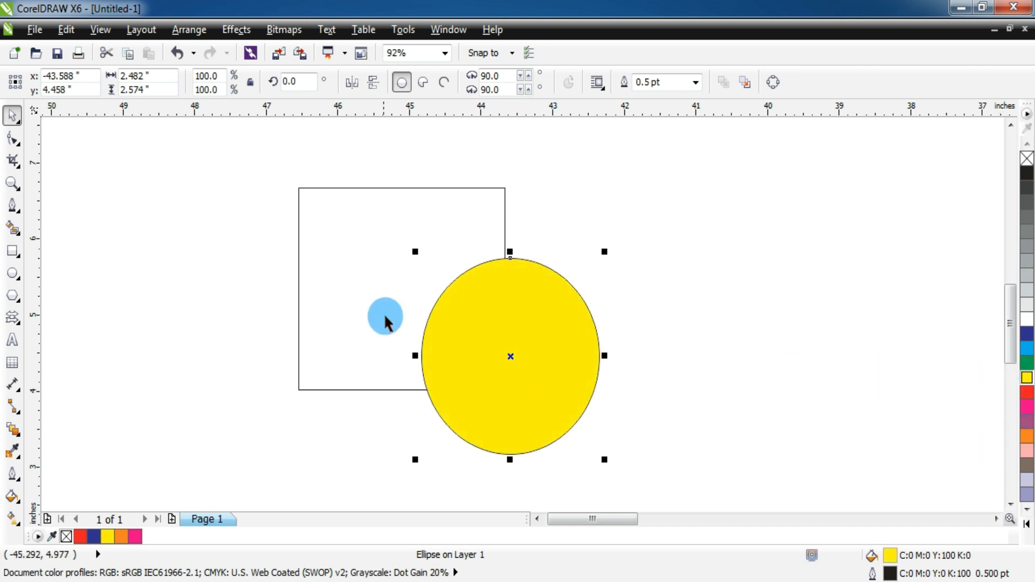
click(367, 292)
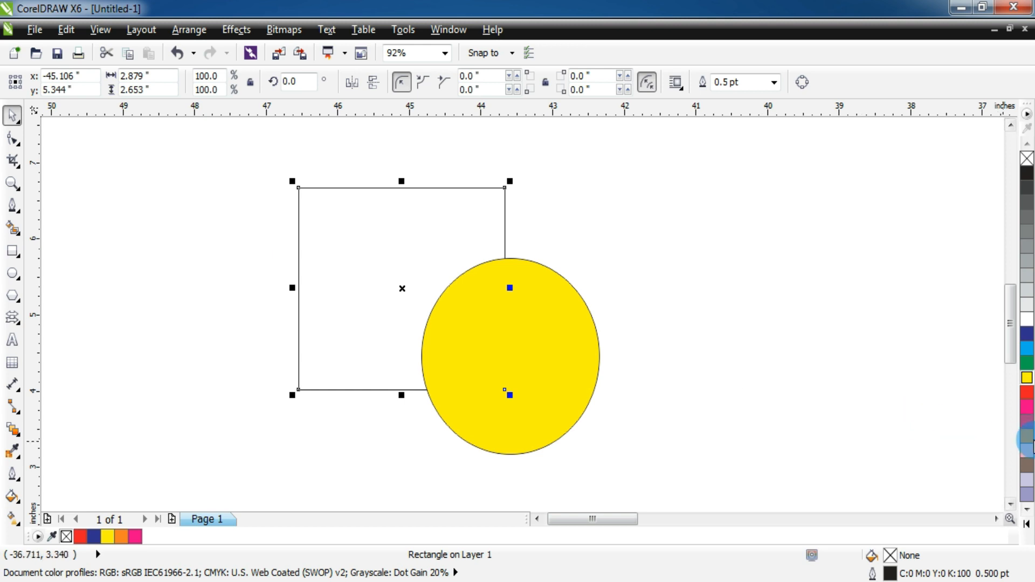
click(1027, 441)
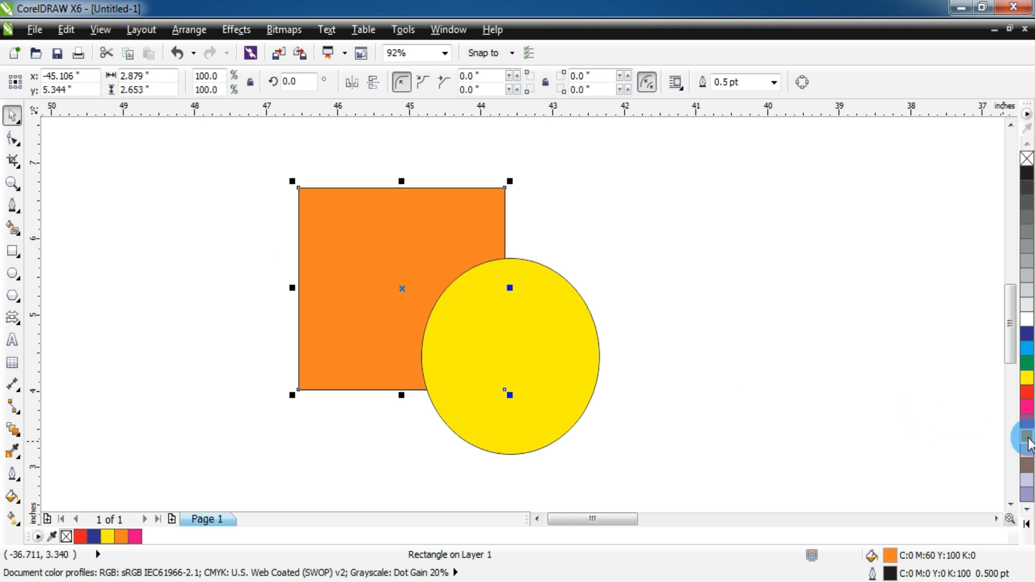
click(742, 299)
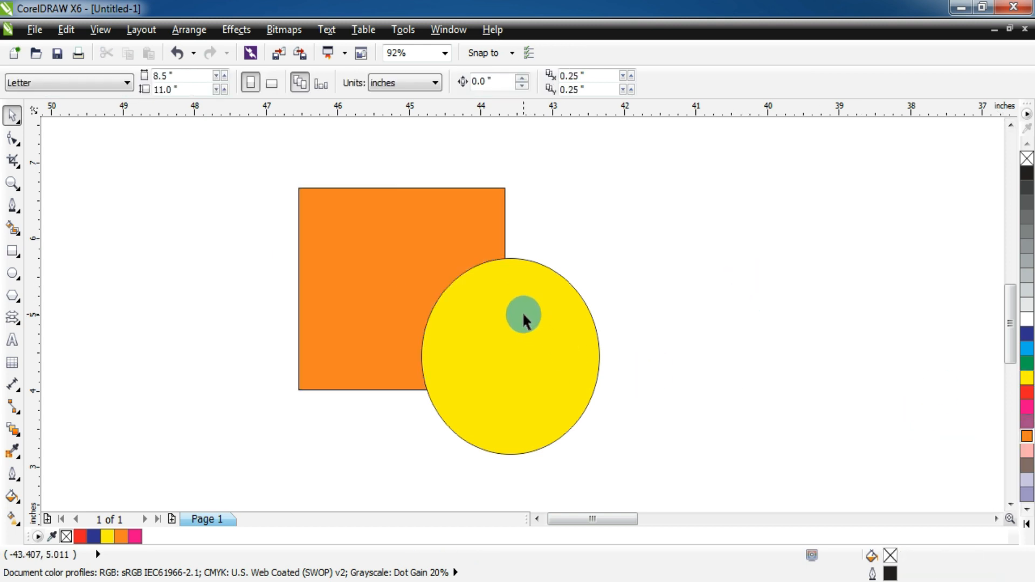
Step: Move the yellow ellipse about 0.4 inches down, keeping it over the orange rectangle's lower-right corner
drag(522, 317, 533, 163)
drag(548, 201, 541, 386)
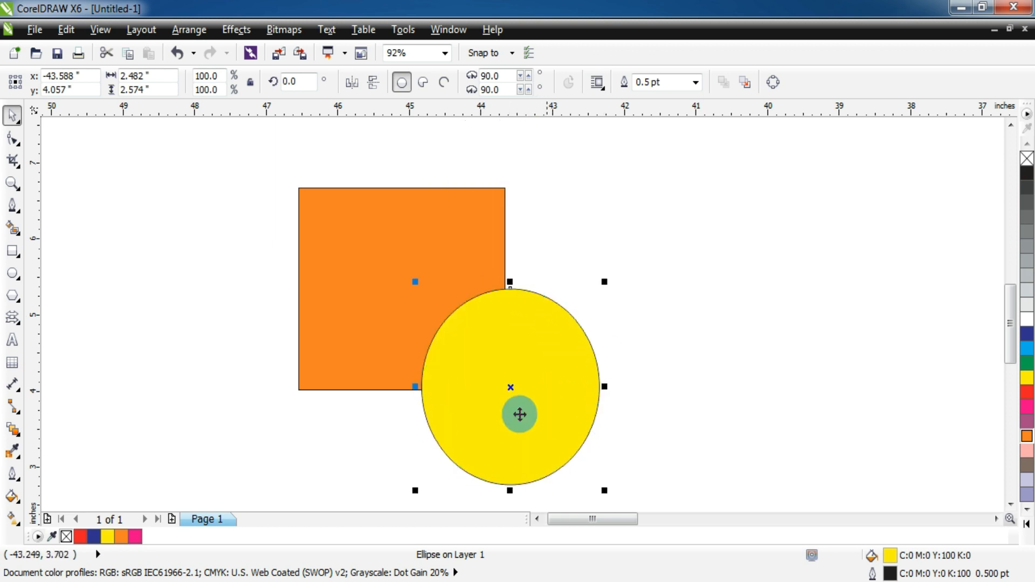
click(390, 249)
click(541, 397)
Step: Apply Simplify to the orange rectangle and yellow ellipse, and move the ellipse about 1.3 inches right and 0.8 inches down
drag(269, 170, 643, 461)
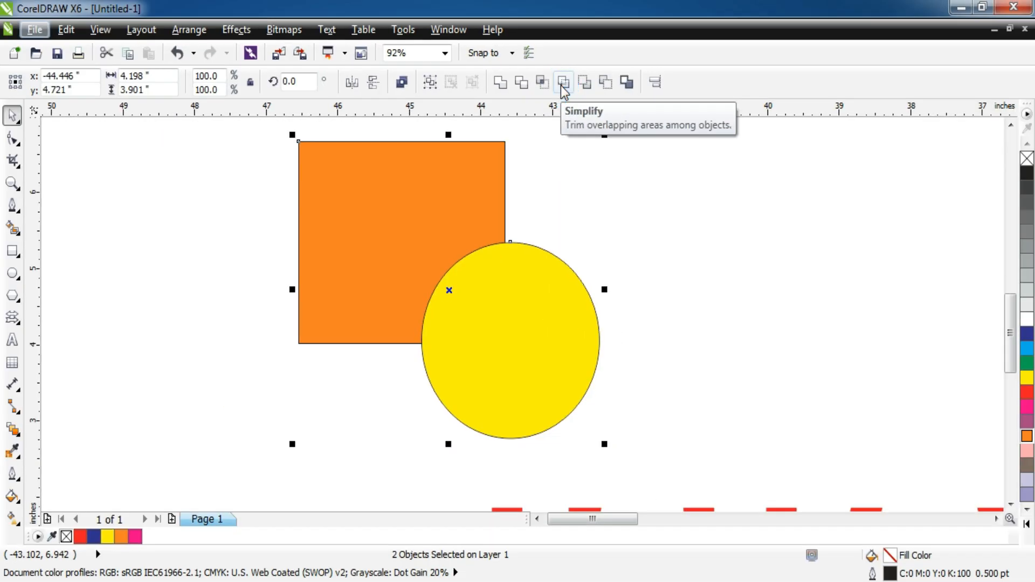
click(599, 182)
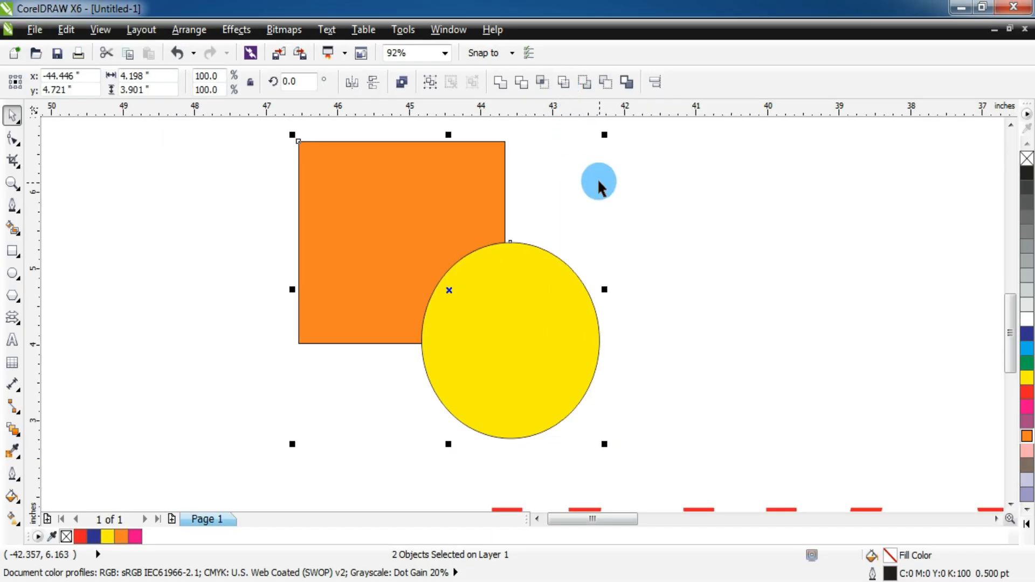
drag(489, 327, 584, 388)
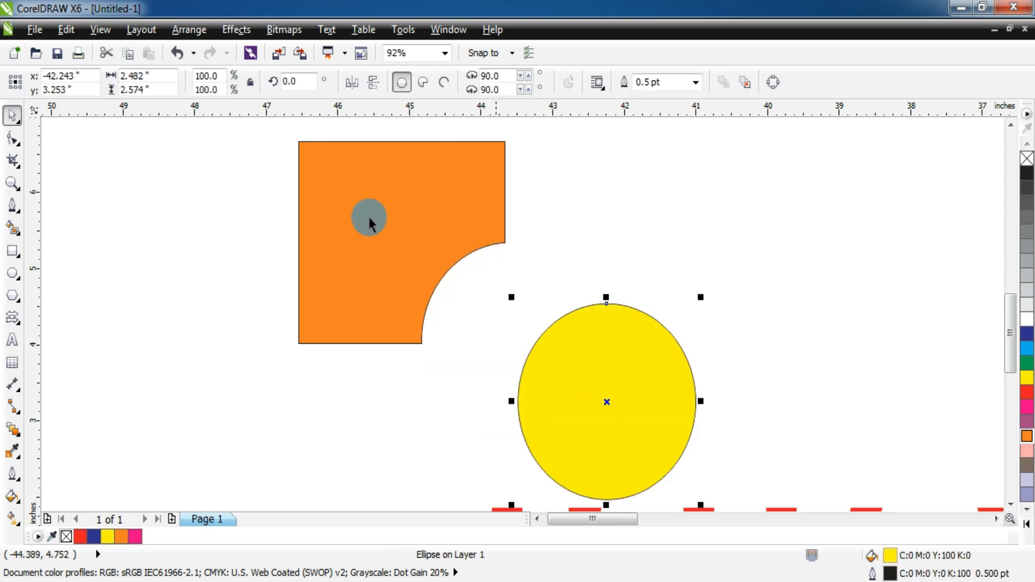
Step: Undo the ellipse move and the Simplify operation, and deselect everything
key(ctrl+z)
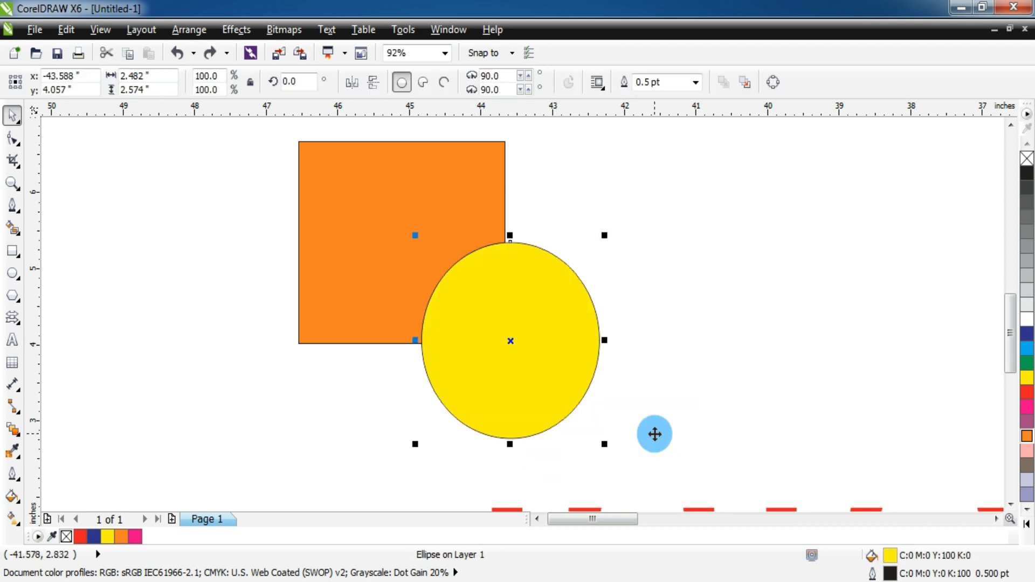
key(ctrl+z)
click(678, 372)
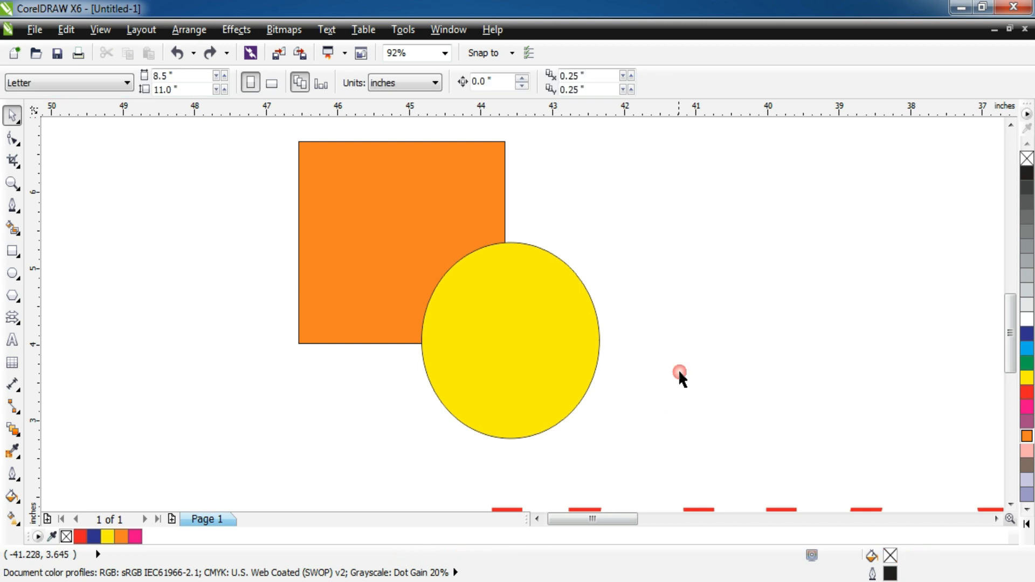
Step: Move the yellow ellipse to about X -43.26, Y 4.87 inches, over the rectangle's right edge, and send it behind the rectangle
drag(547, 315, 626, 260)
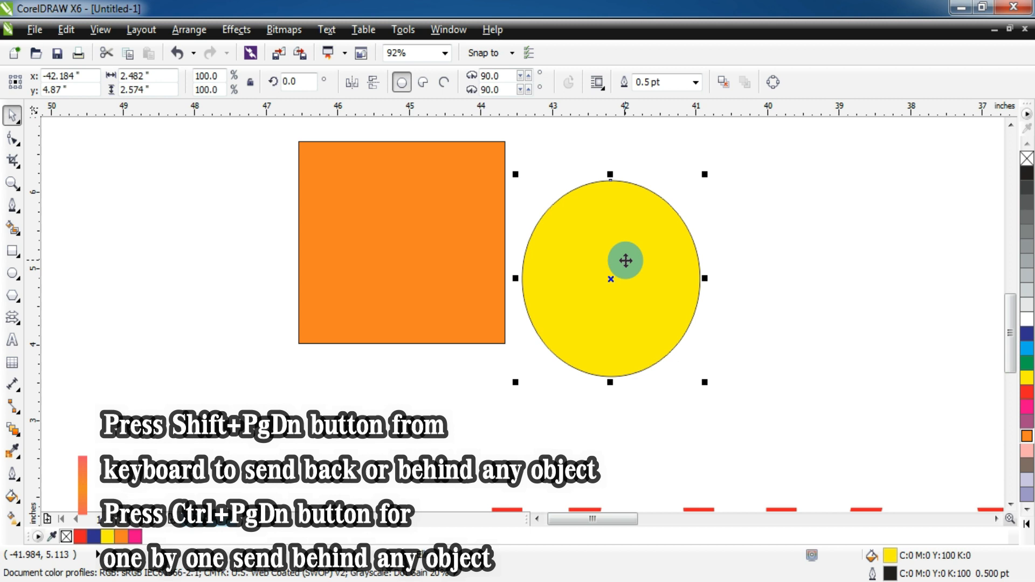
drag(625, 261, 568, 273)
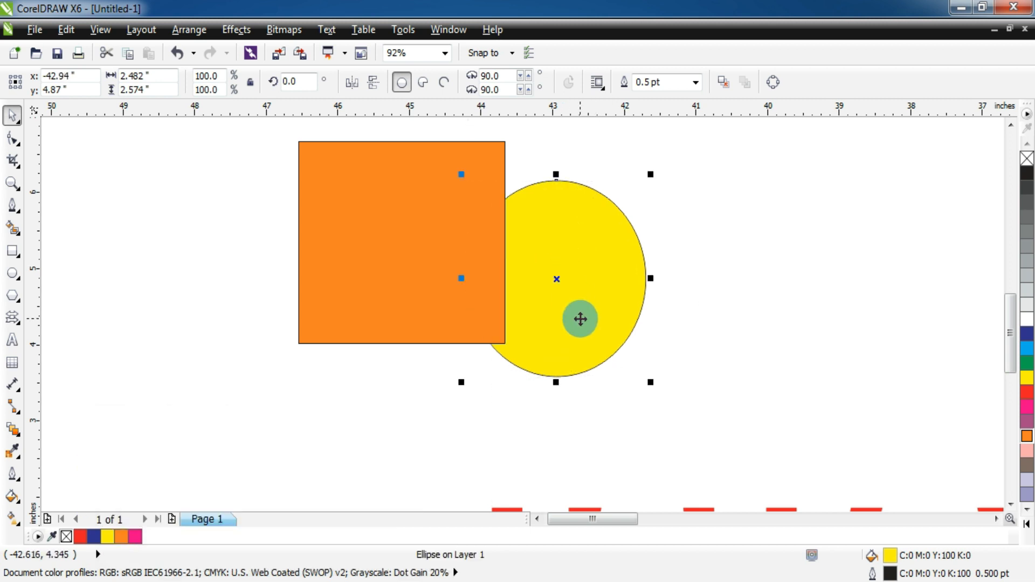
drag(591, 348, 582, 346)
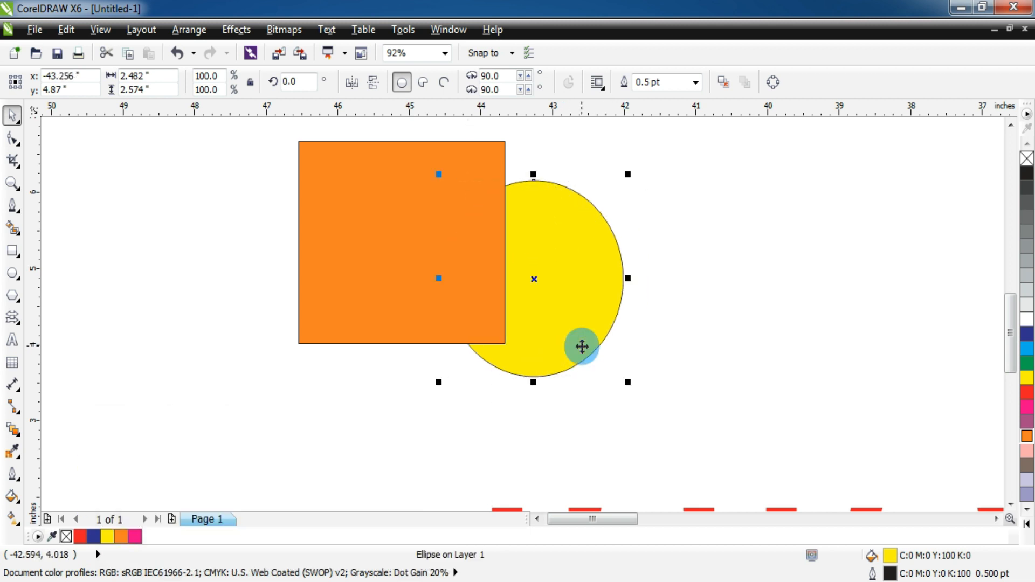
key(shift+Page_Up)
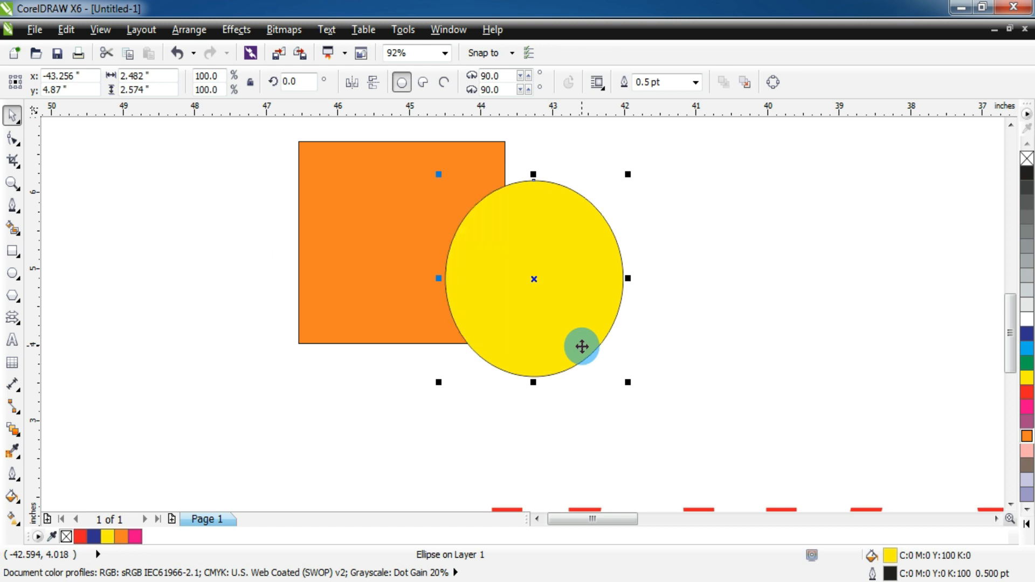
key(shift+Page_Down)
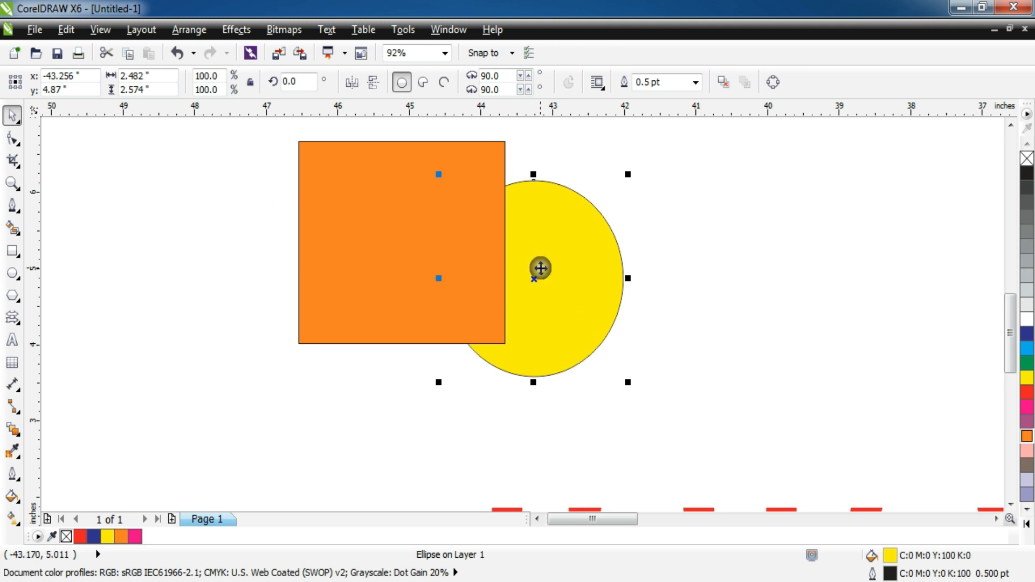
Step: Bring the yellow ellipse to the front of the page, over the orange rectangle
right_click(540, 269)
click(590, 279)
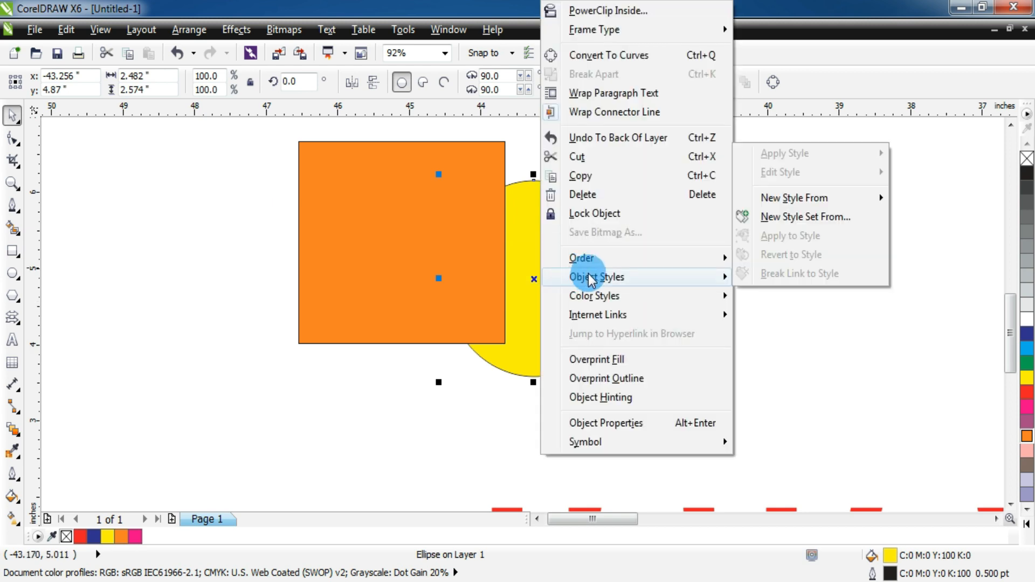
mouse_move(594, 263)
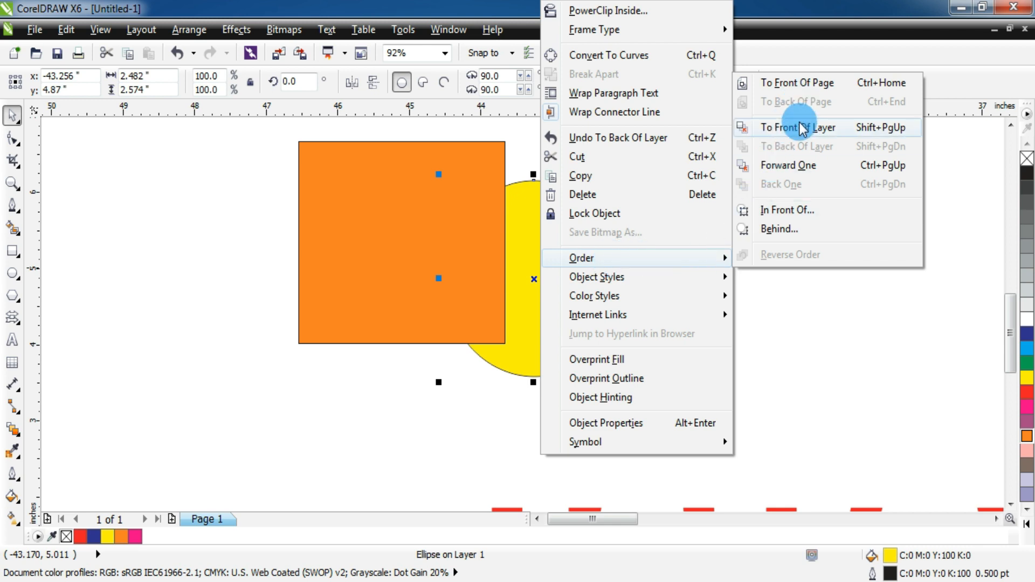
click(828, 87)
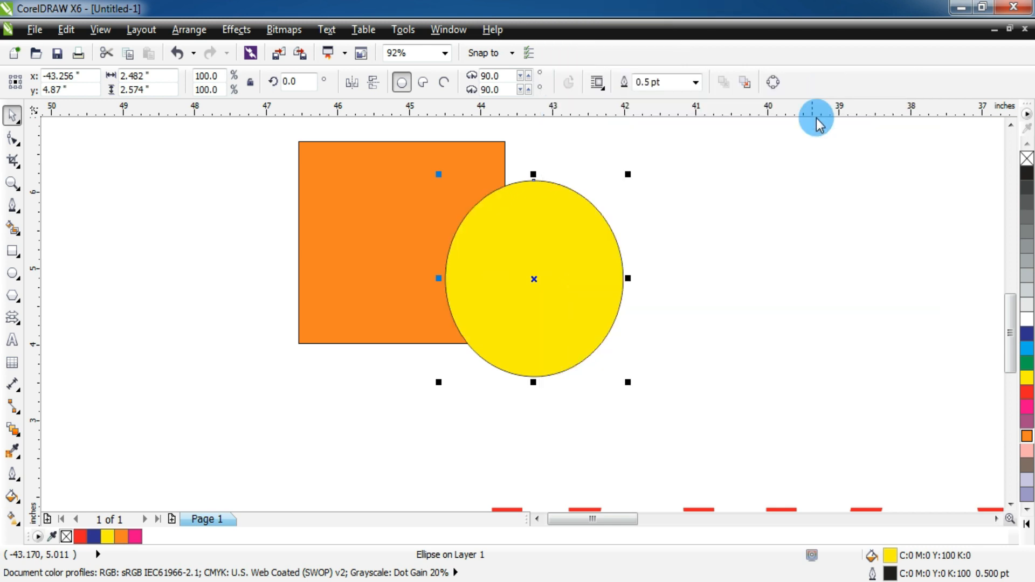
Step: Send the yellow ellipse to the back of the page and move it about 0.4 inches left and 0.2 inches down
right_click(586, 321)
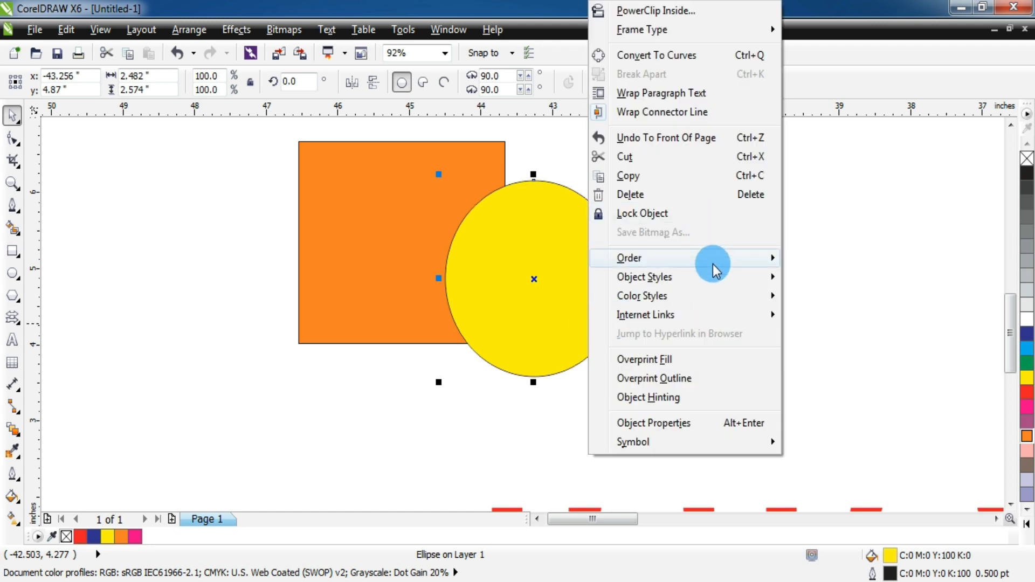
mouse_move(712, 264)
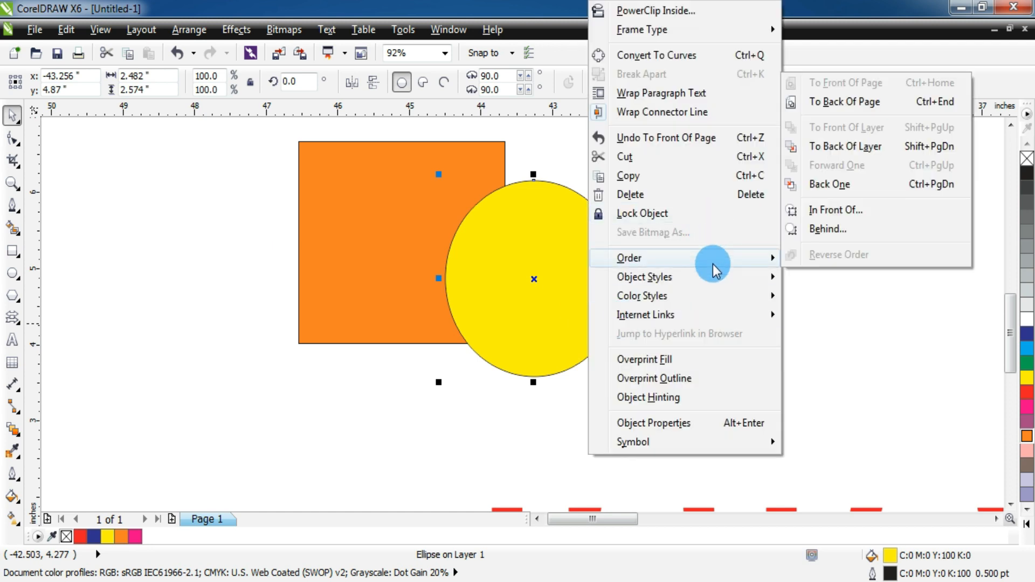
click(862, 102)
drag(571, 261, 552, 308)
Step: Apply Simplify to the orange rectangle and yellow ellipse, and move the ellipse about 1.6 inches right and 0.9 inches down
drag(284, 131, 640, 434)
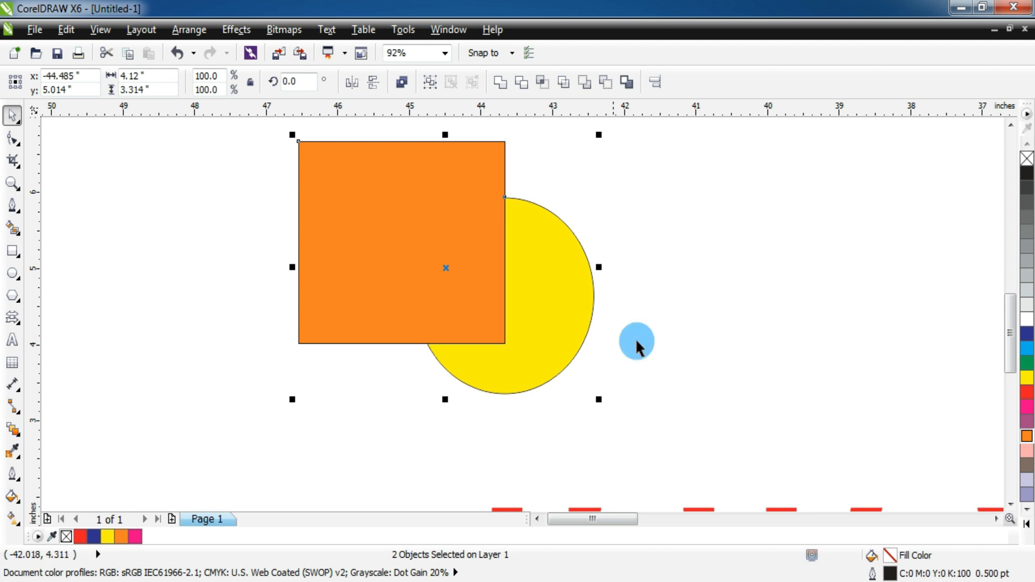
click(558, 87)
click(642, 238)
drag(578, 292, 694, 357)
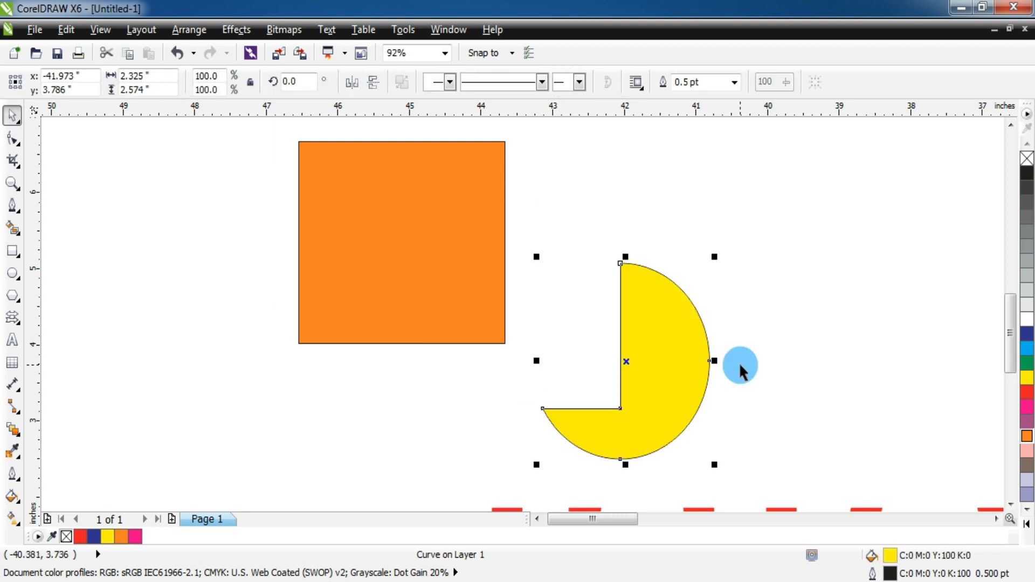
Step: Undo the trimmed ellipse's move, redo it, and undo it once more
key(ctrl+z)
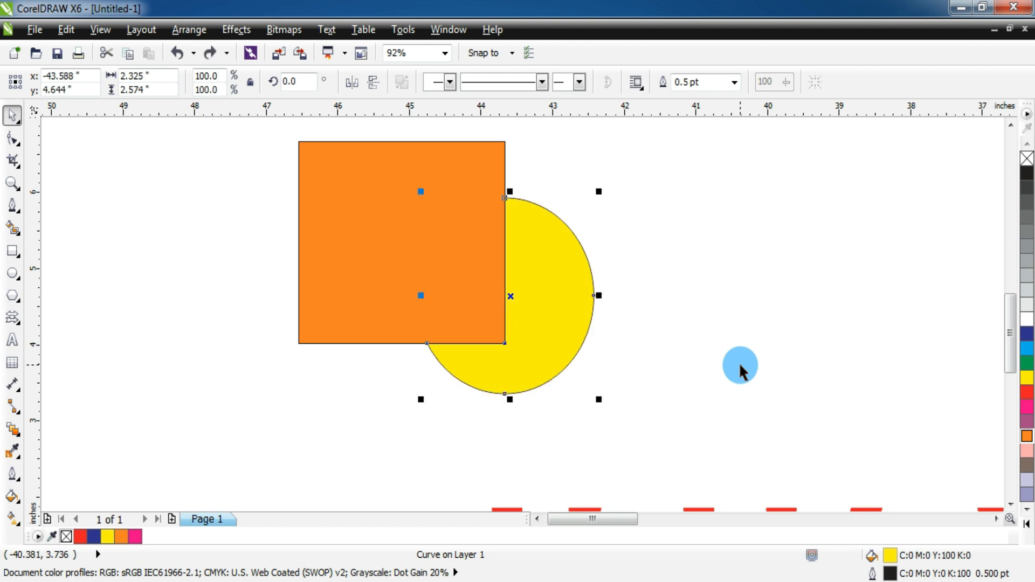
key(ctrl+shift+z)
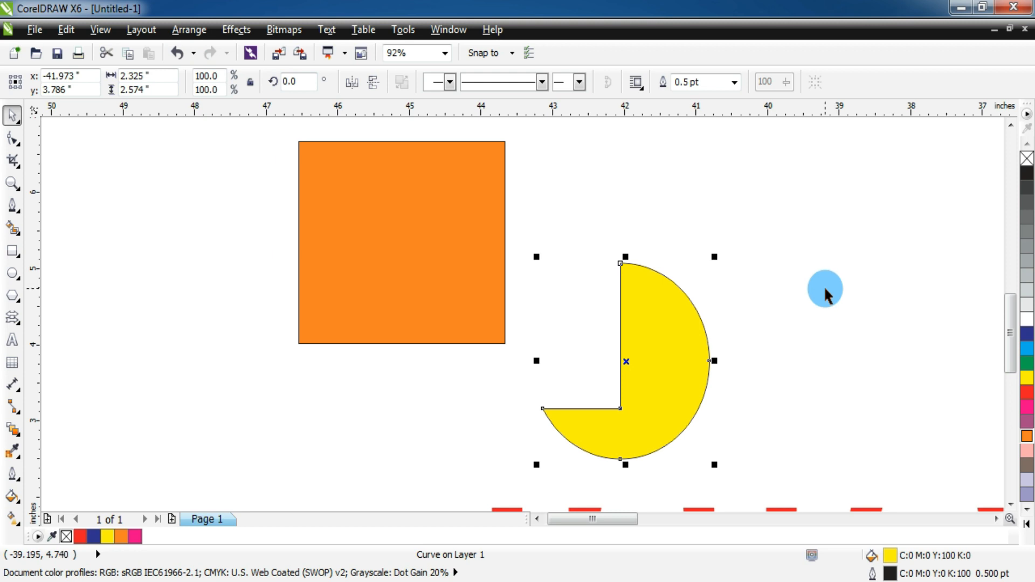
key(ctrl+a)
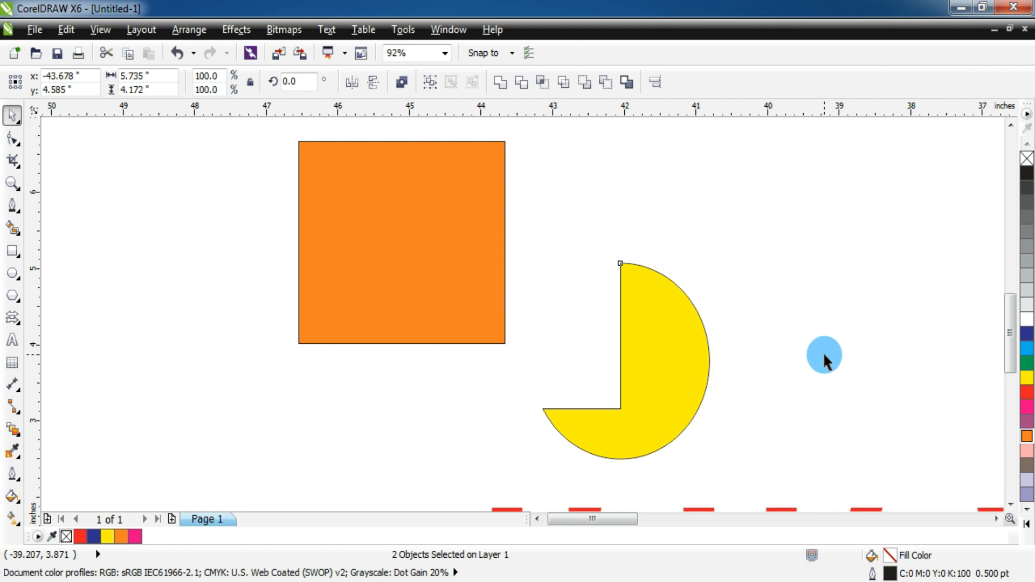
key(ctrl+z)
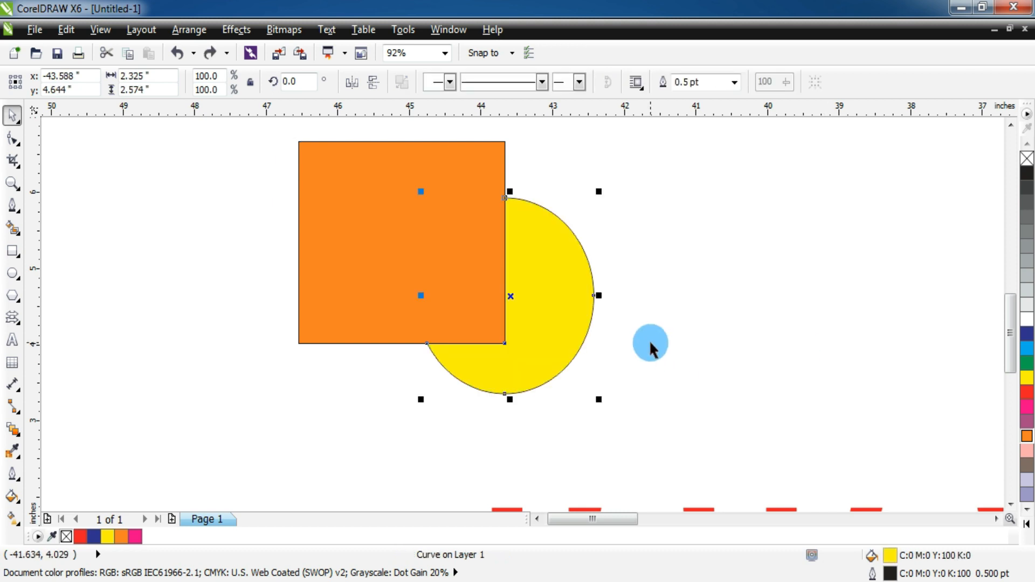
Step: Undo the Simplify operation and move the yellow ellipse to about X -43.69, Y 4.4 inches, behind the rectangle's lower-right corner
key(ctrl+a)
drag(566, 296, 549, 330)
click(712, 300)
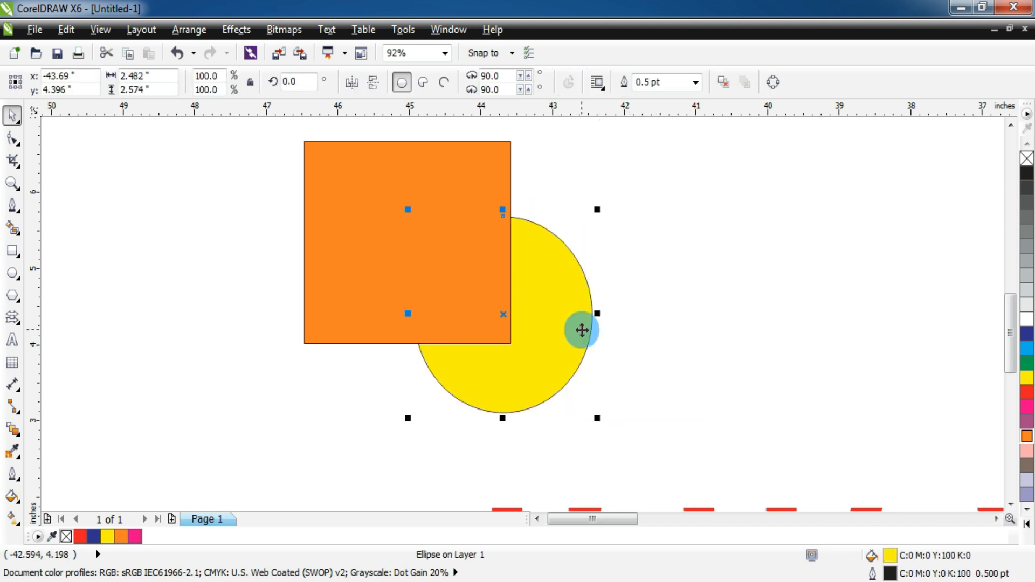
Step: Apply Front minus back to the orange rectangle and yellow ellipse, undo the operation, and deselect everything
shift+click(377, 234)
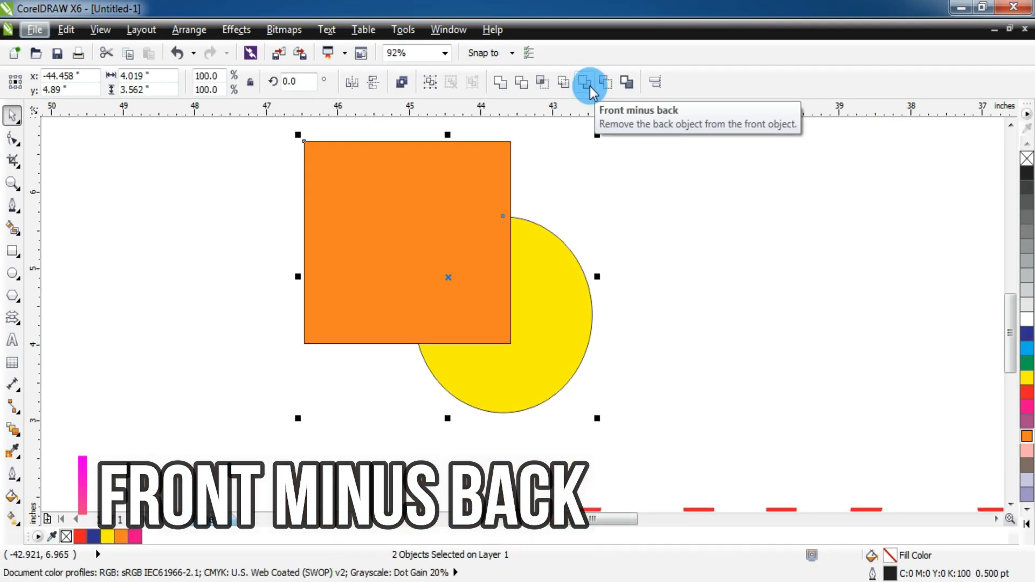
click(587, 84)
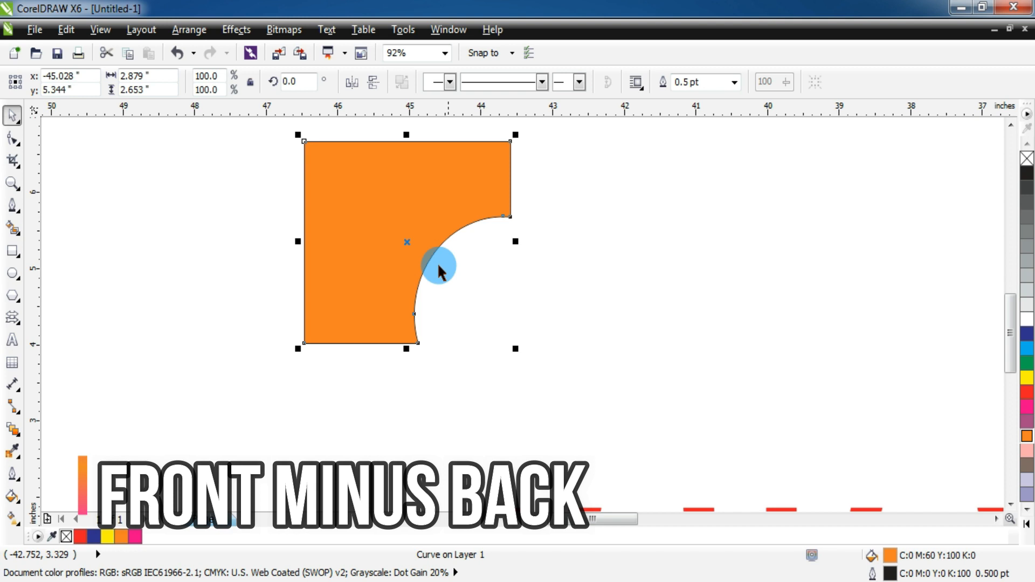
key(ctrl+z)
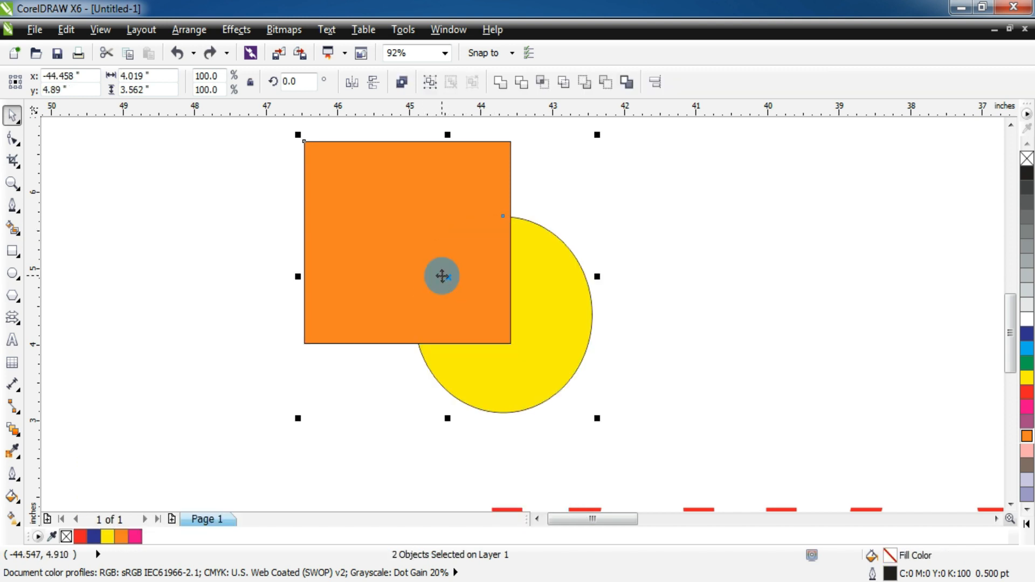
click(641, 276)
Step: Apply Back minus front to the yellow ellipse and orange rectangle, and undo the operation
click(557, 344)
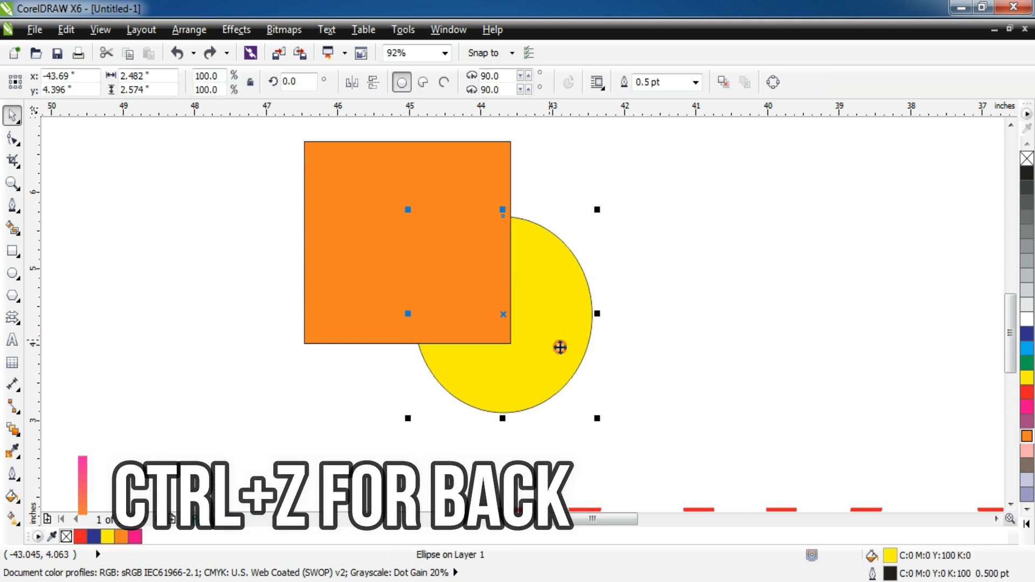
shift+click(393, 219)
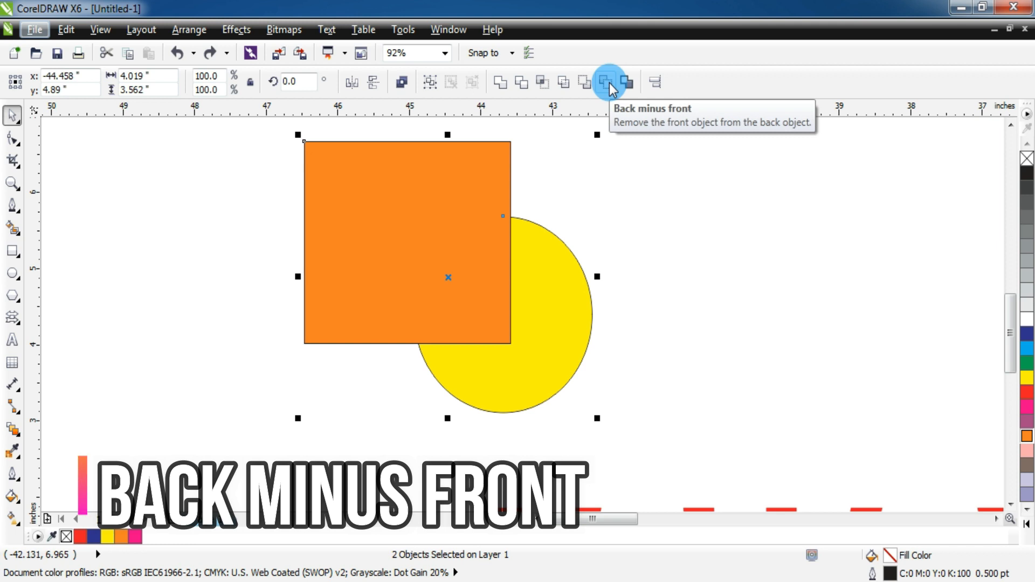
click(605, 82)
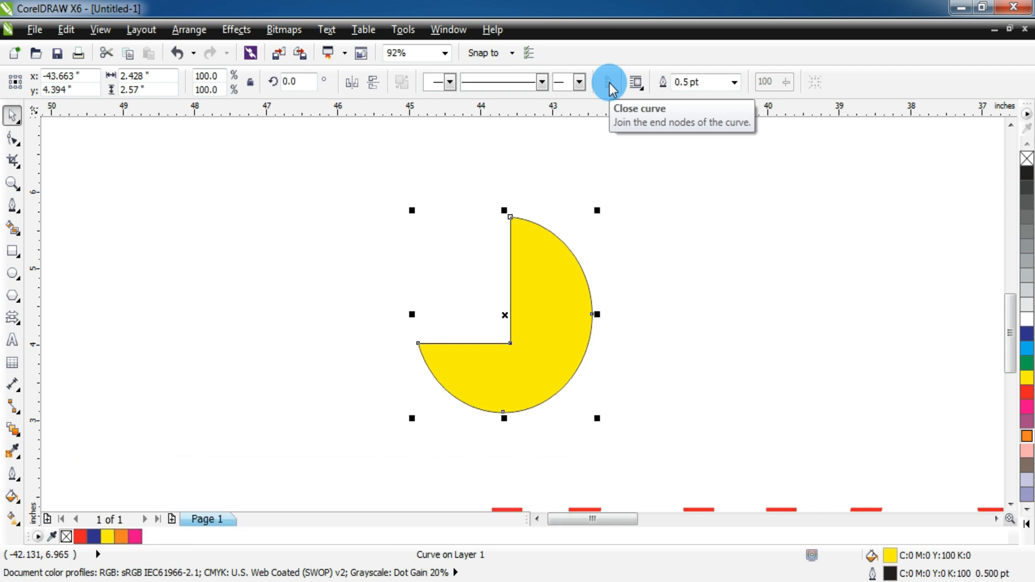
key(ctrl+z)
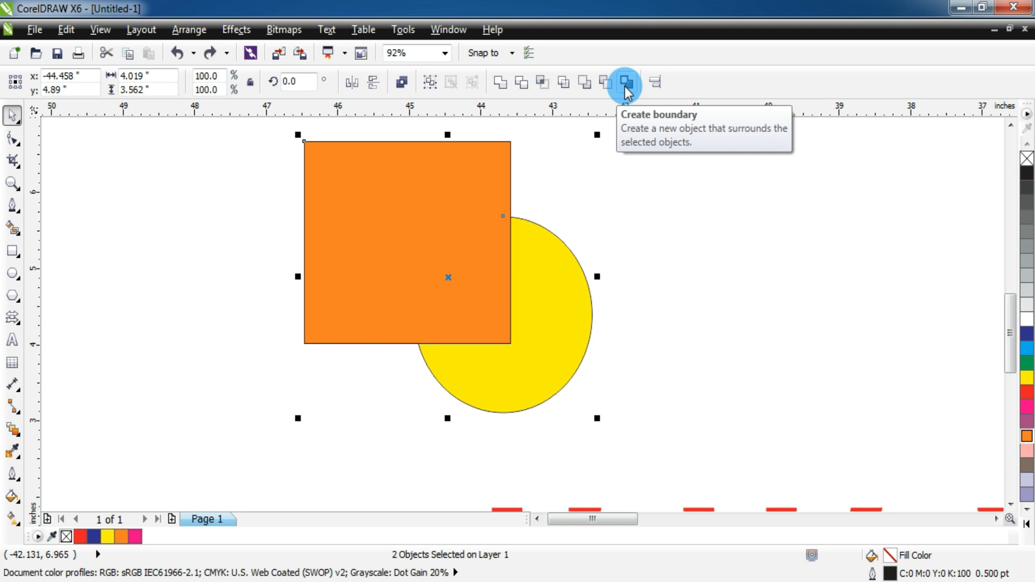
Step: Move the yellow ellipse to about X -43.41, Y 4.58 inches and create a boundary around both objects
click(665, 219)
drag(589, 289, 568, 312)
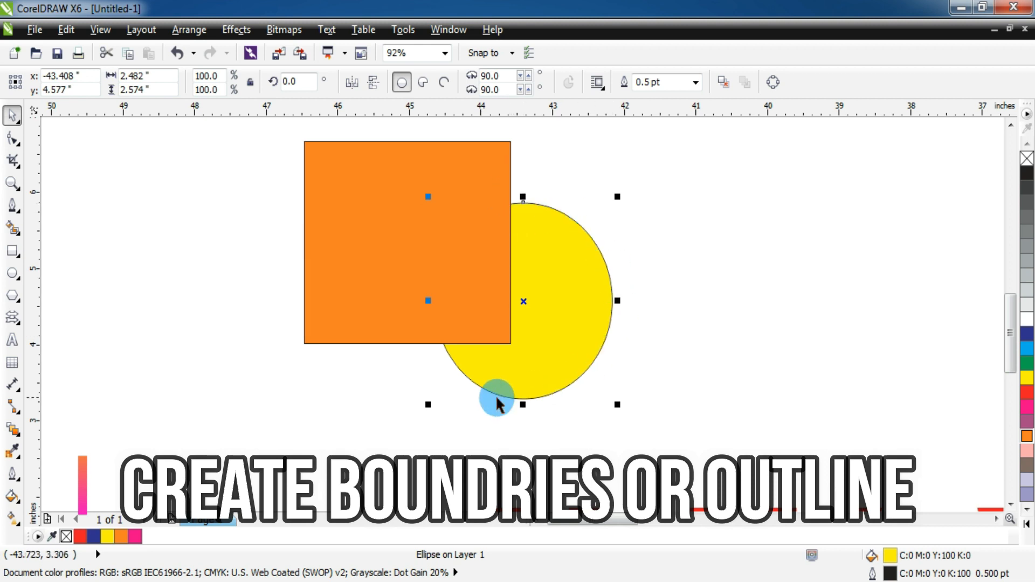
drag(275, 132, 639, 426)
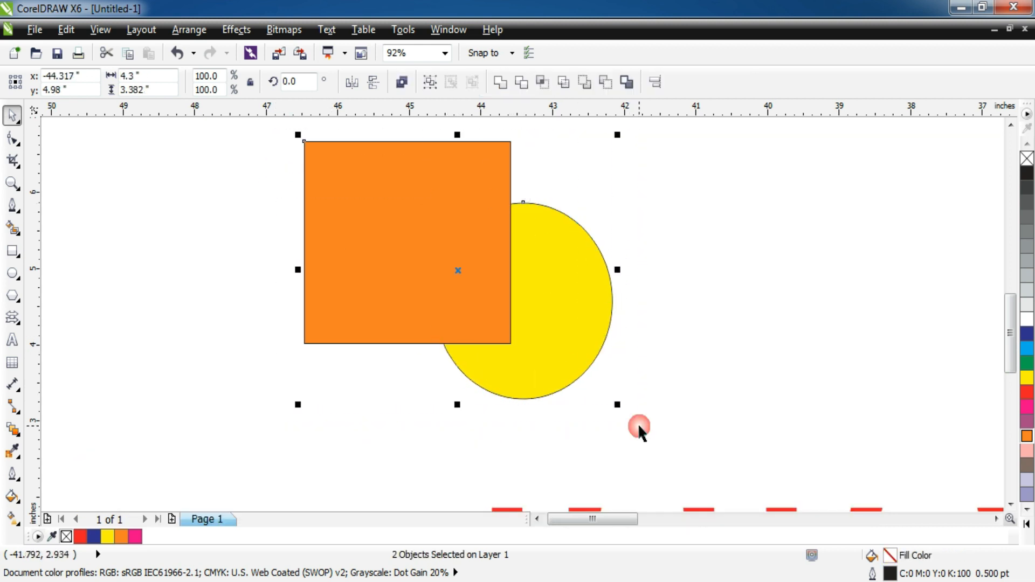
click(624, 82)
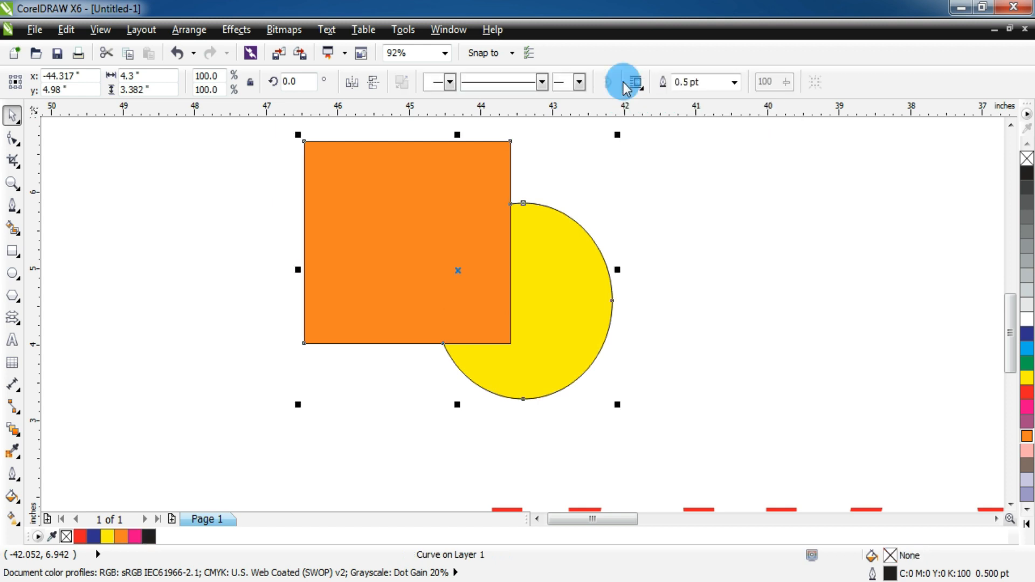
Step: Move the boundary outline about 4.8 inches right and 0.6 inches down, clear of the original rectangle and ellipse
click(707, 372)
drag(401, 230, 752, 278)
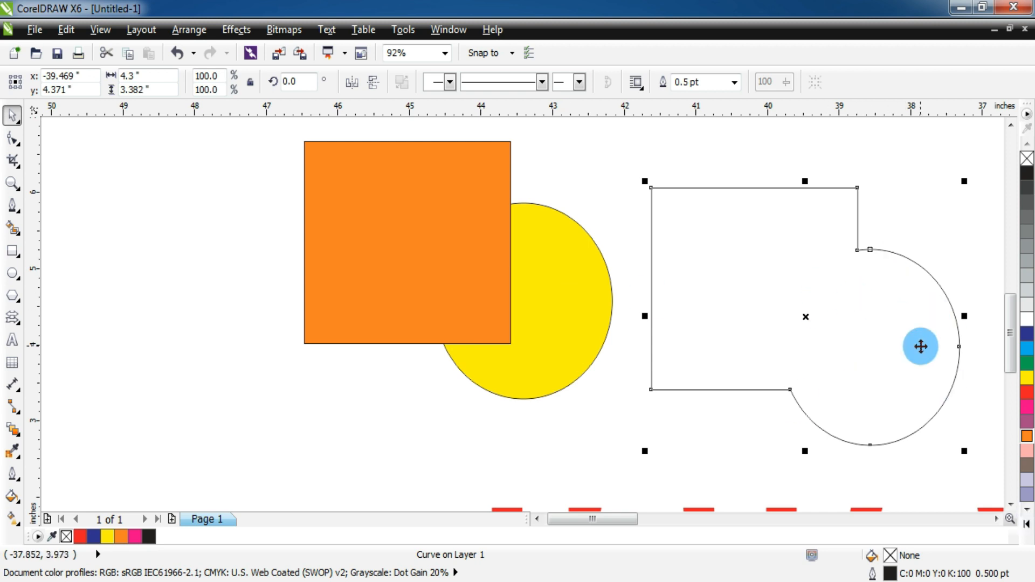
click(889, 502)
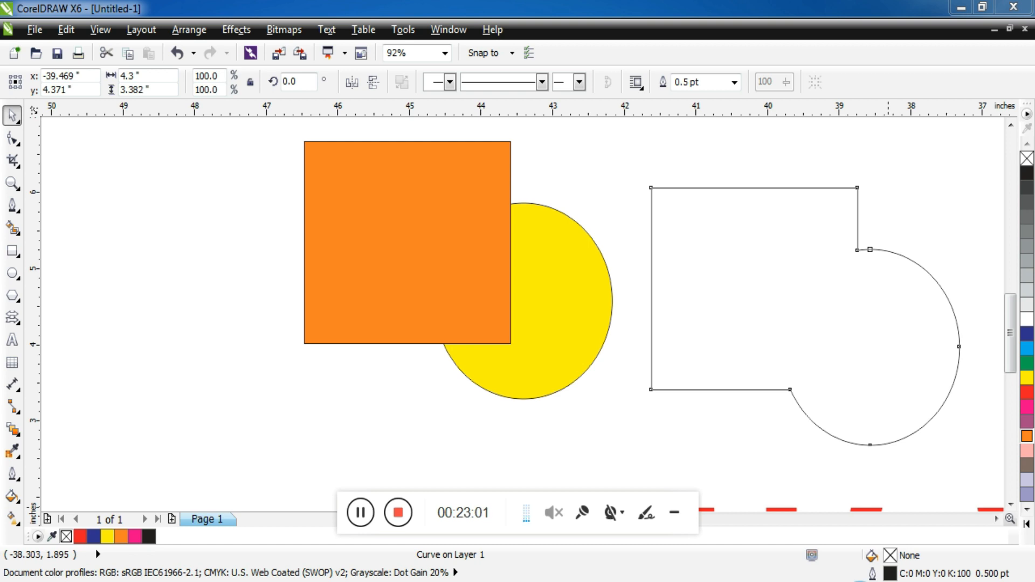